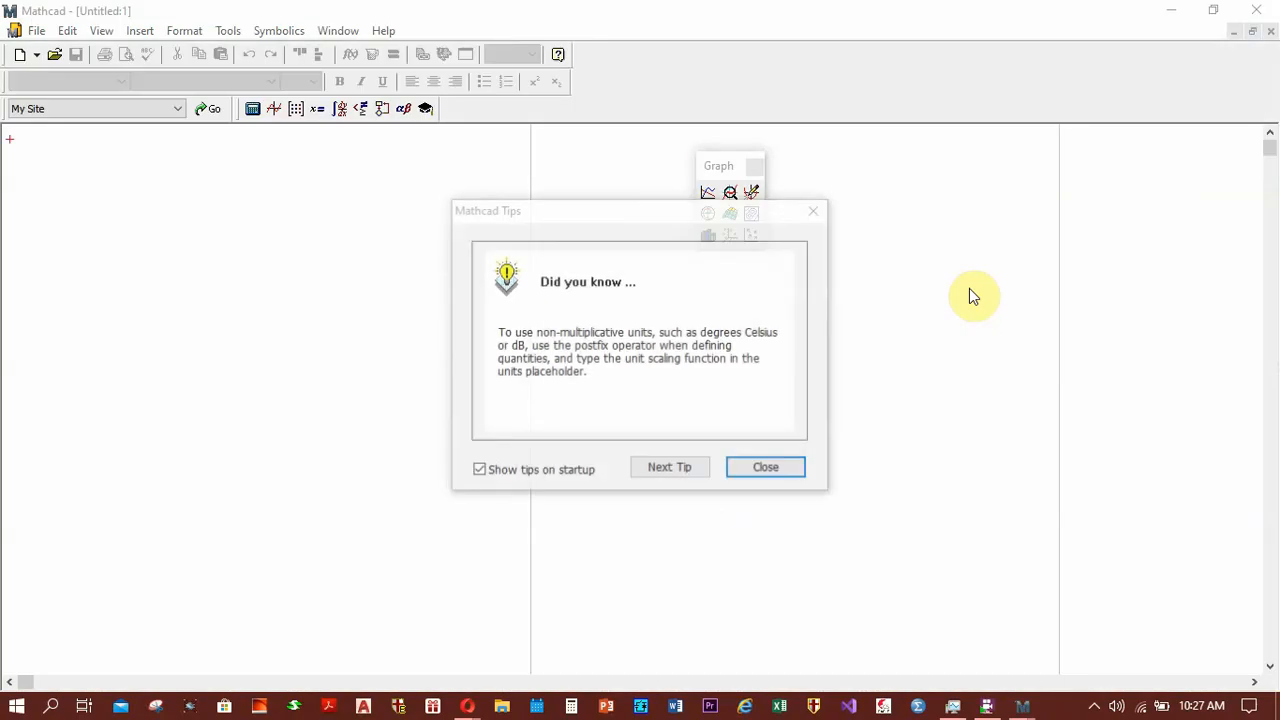
Step: Dismiss the startup tip, then close and reopen the Graph toolbar and place it clear of the worksheet's working area
left_click(762, 473)
left_click(731, 151)
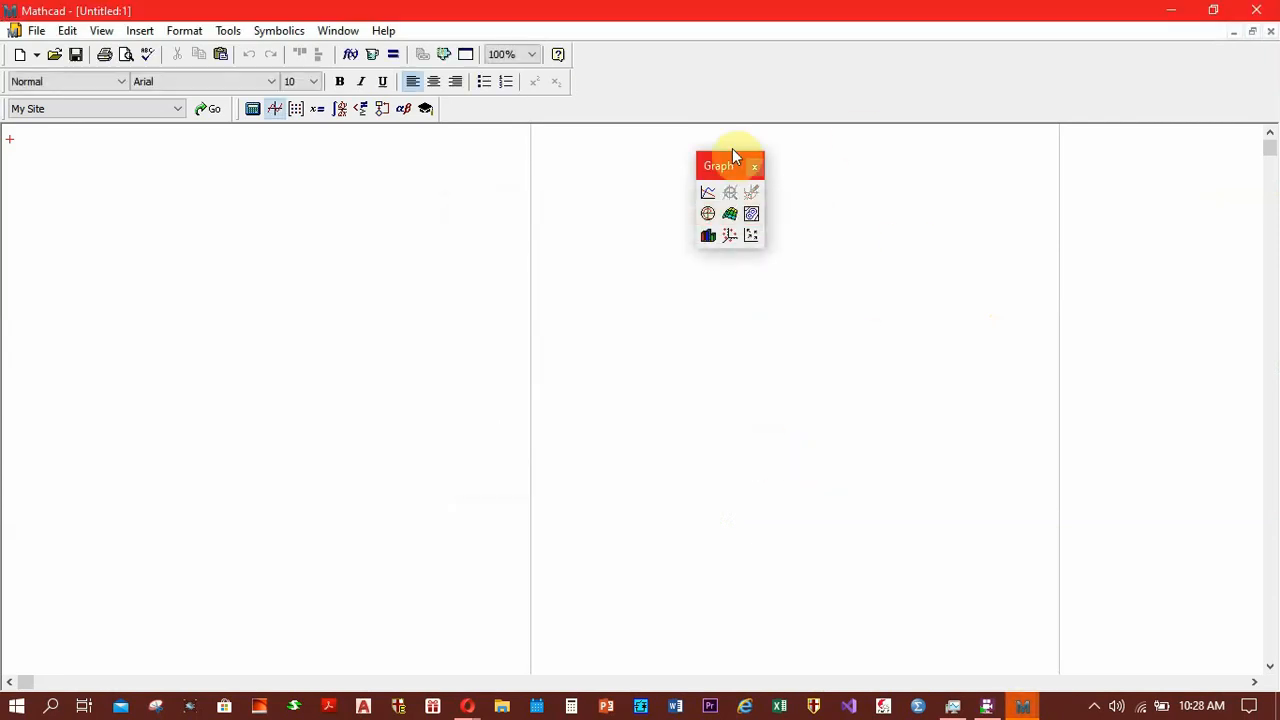
mouse_move(726, 169)
left_mouse_down()
mouse_move(609, 171)
mouse_move(594, 151)
left_mouse_up()
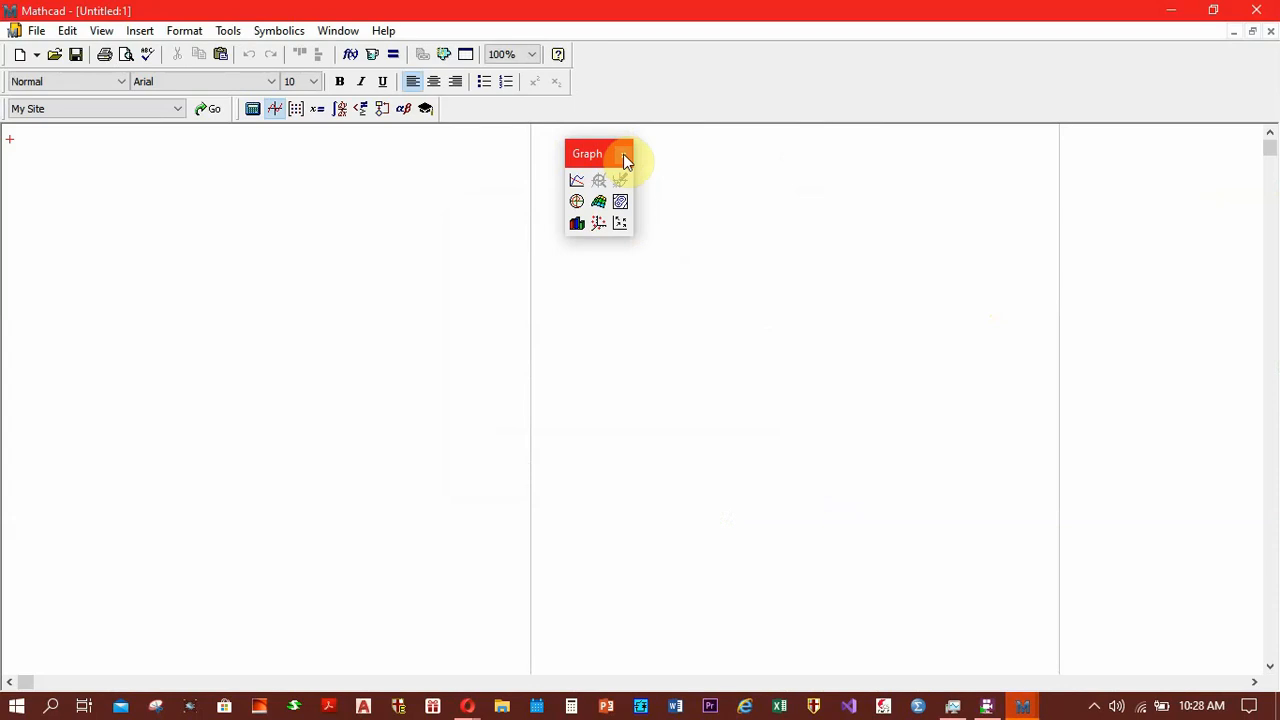
left_click(623, 154)
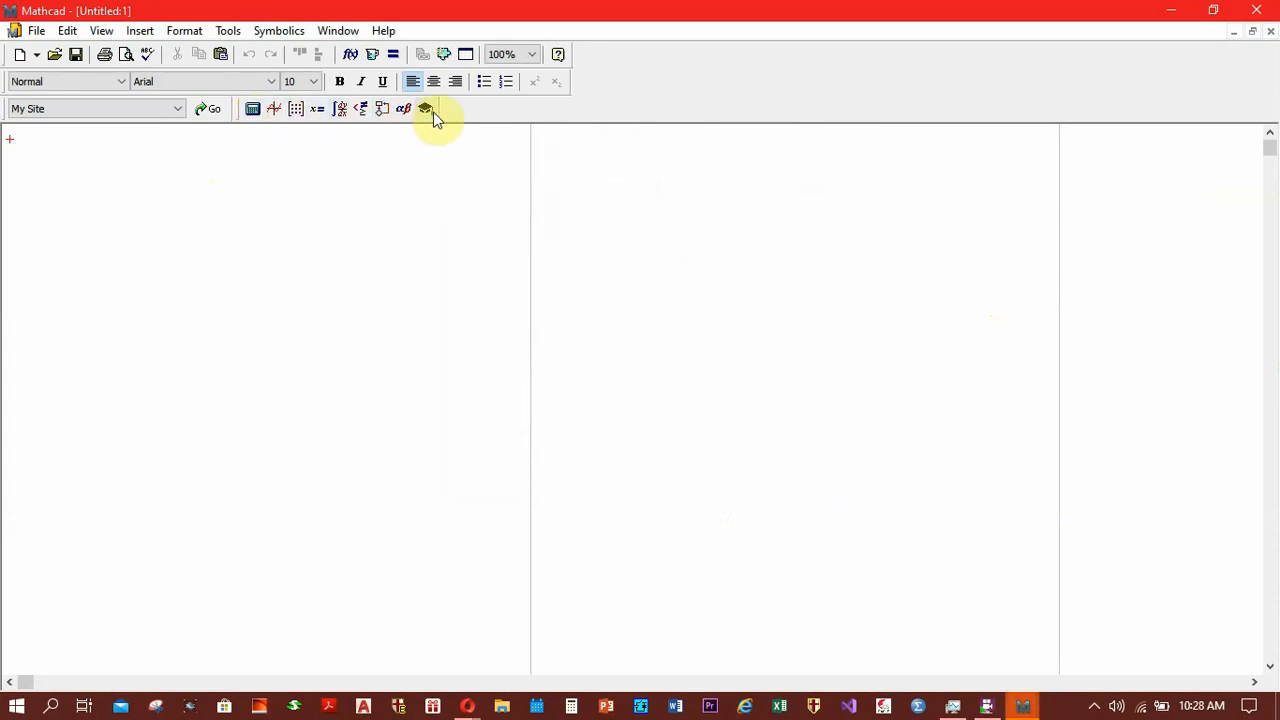
left_click(274, 109)
left_click_drag(578, 160, 697, 162)
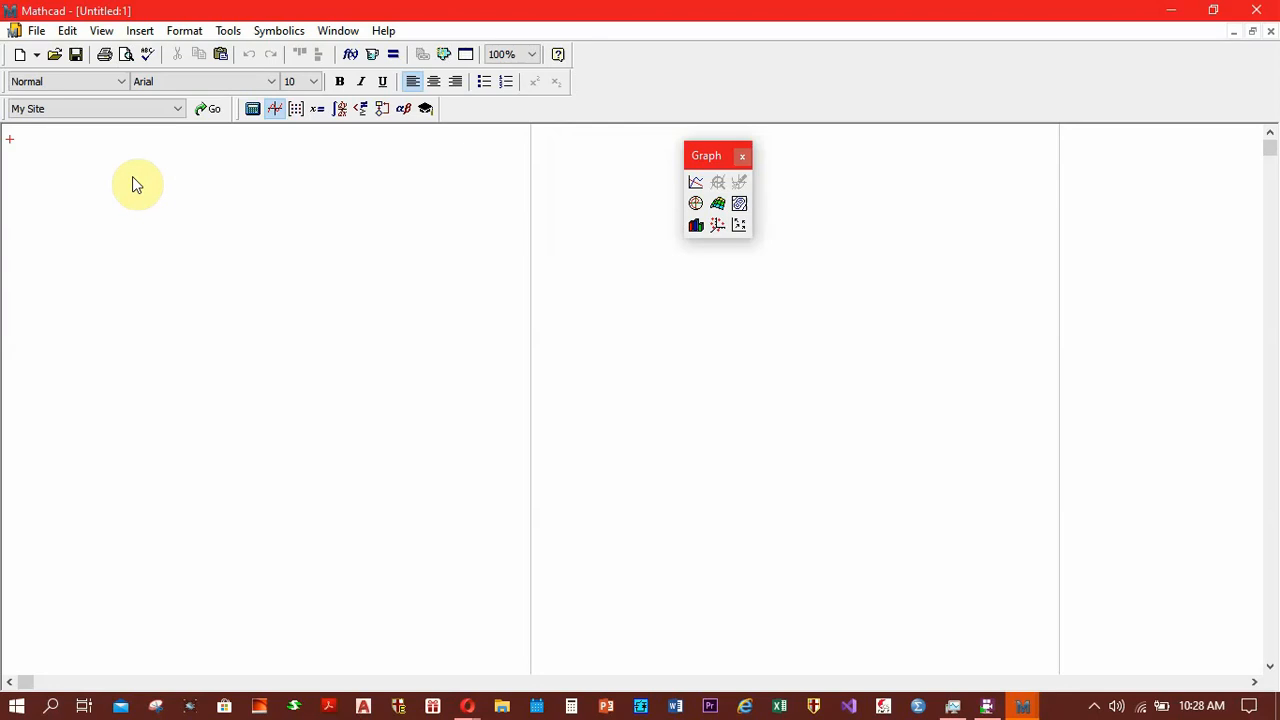
Step: Define the function f(x) := x^2 + 2x + 1 near the top of the worksheet
left_click(57, 178)
type("f")
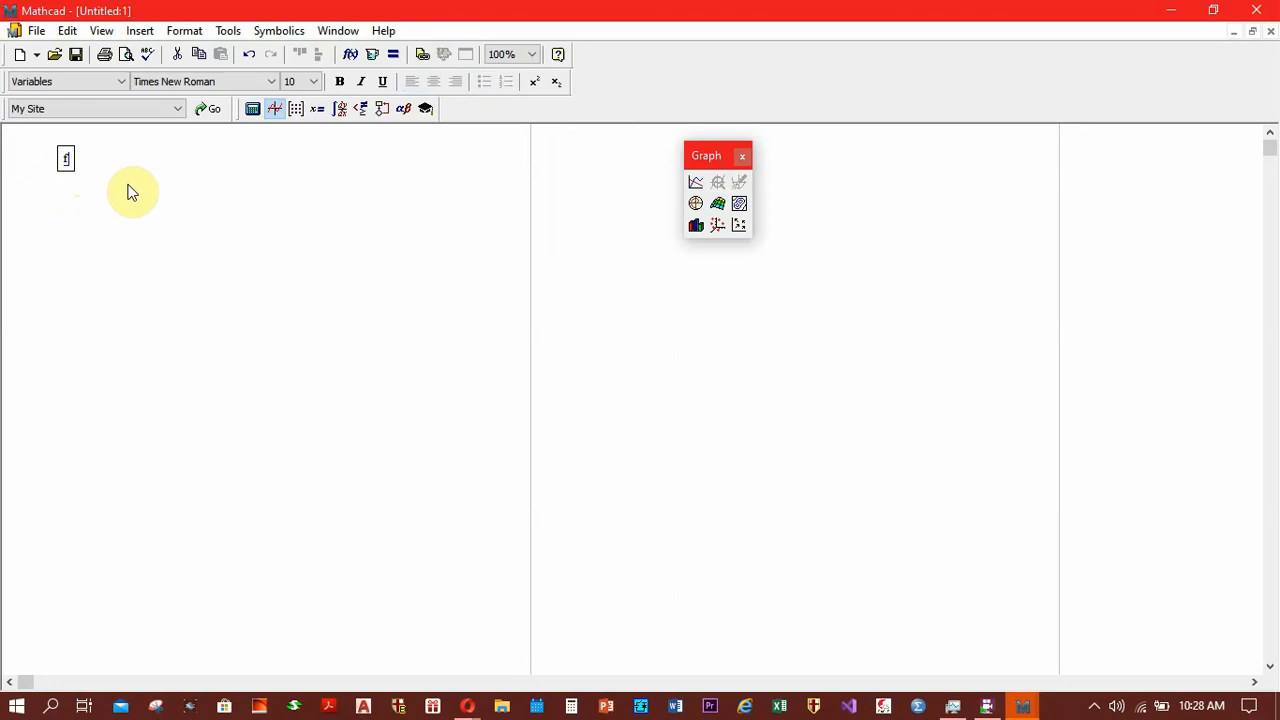
type("(x)")
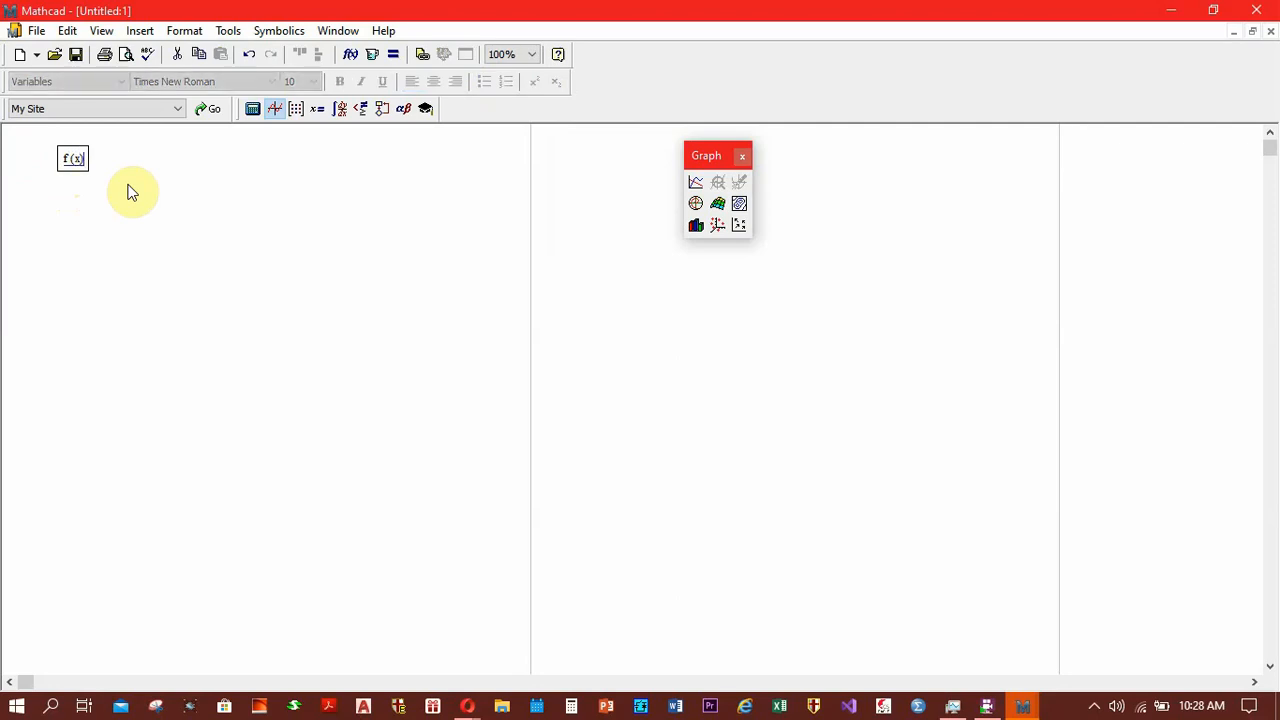
type(":")
type("x^2 +")
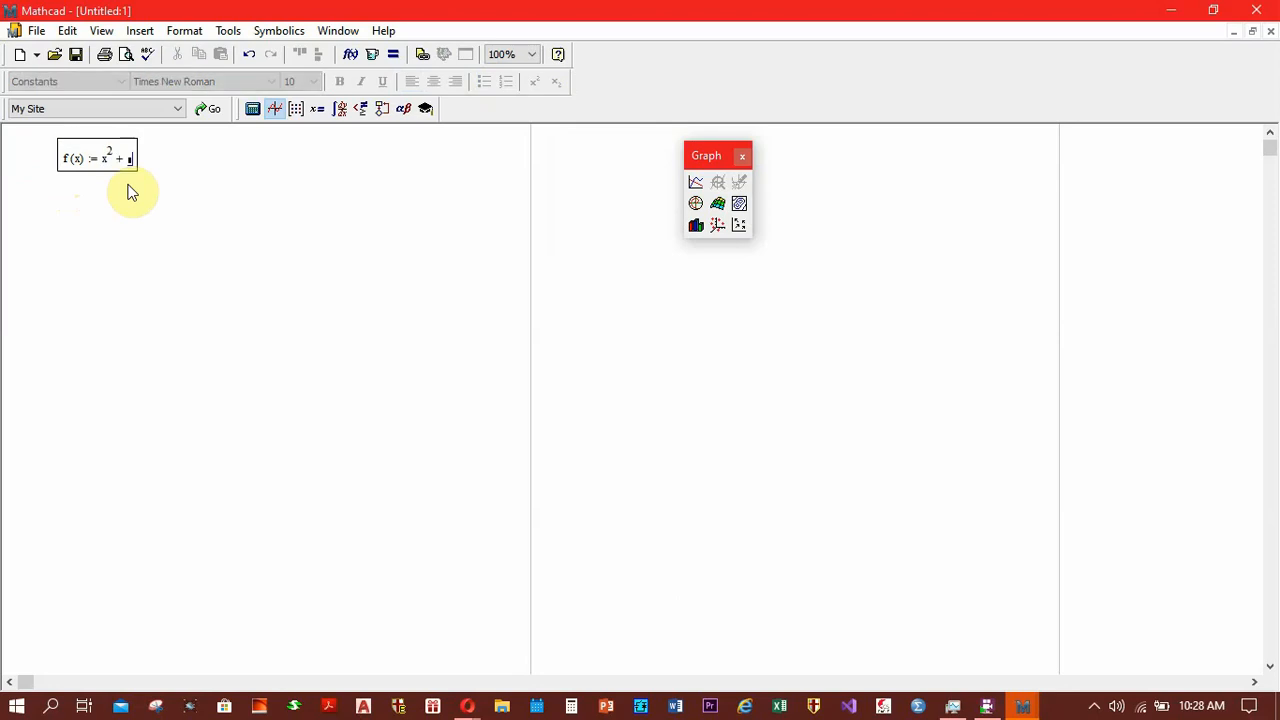
type("2*x+")
type("1")
key("Return")
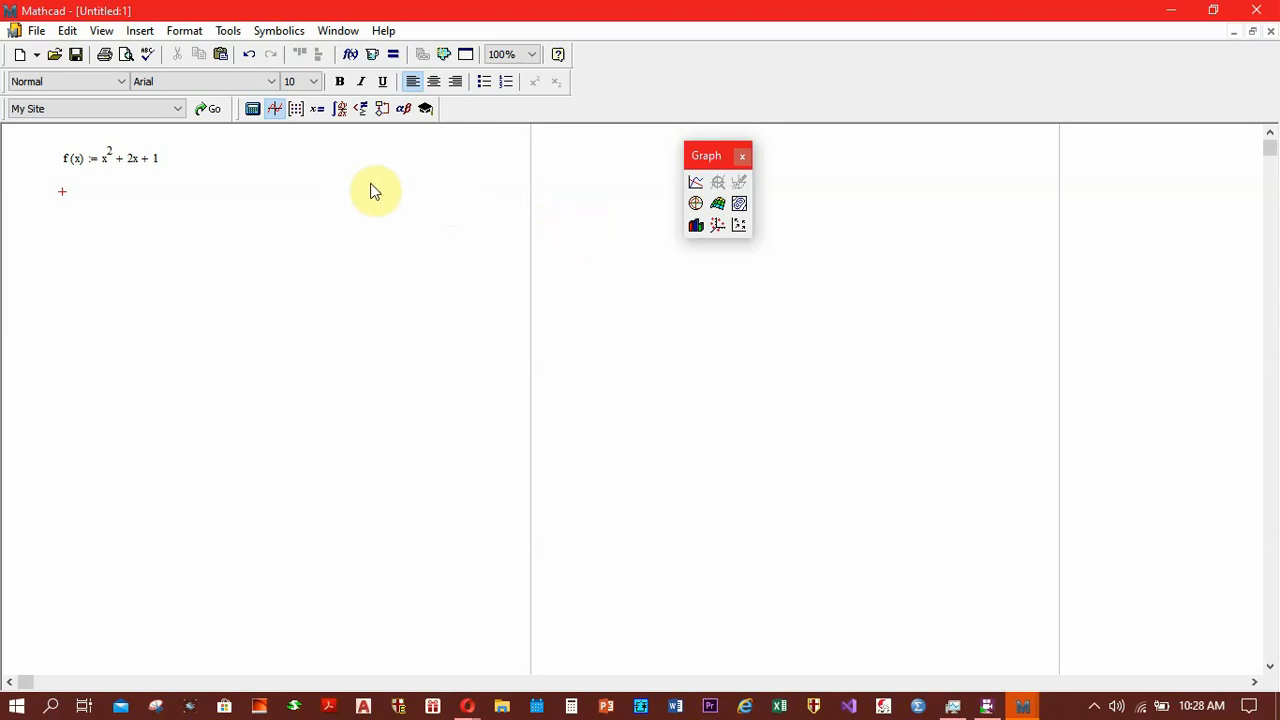
Step: Insert an empty X-Y plot below the function definition and move it clear to the right of the function
left_click(694, 188)
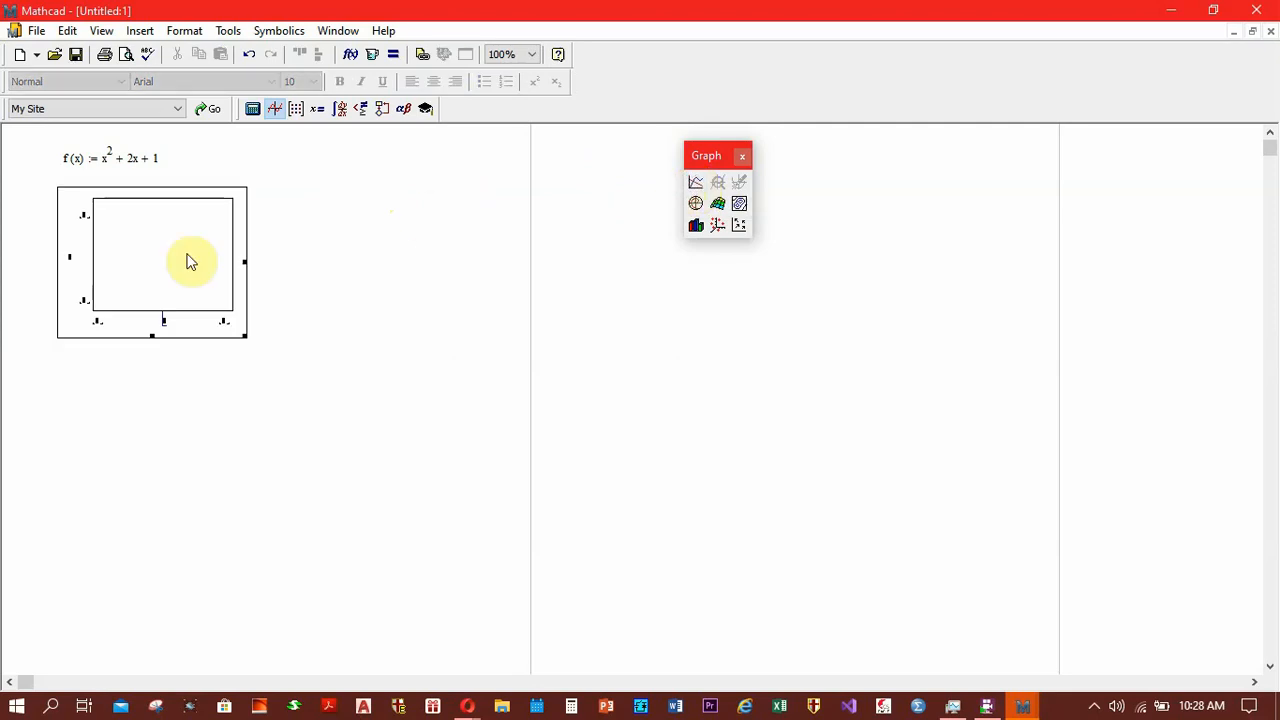
left_click(177, 189)
left_click(143, 200)
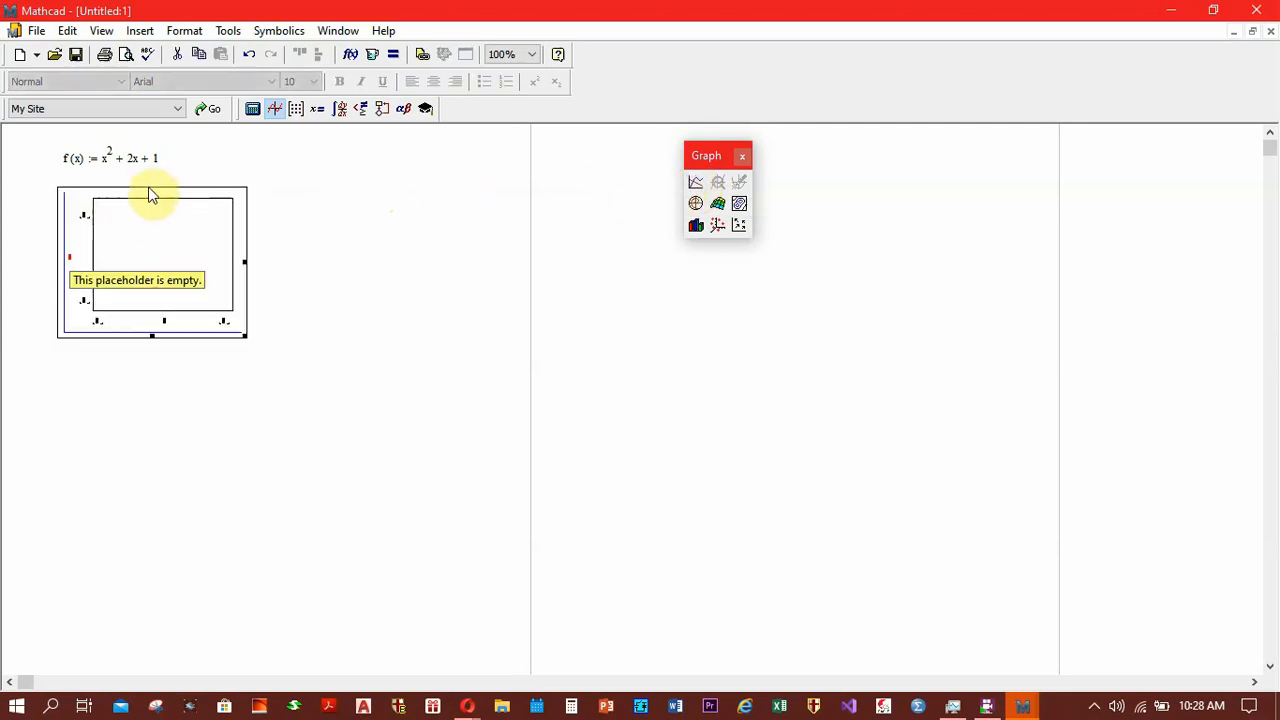
left_click_drag(148, 192, 337, 206)
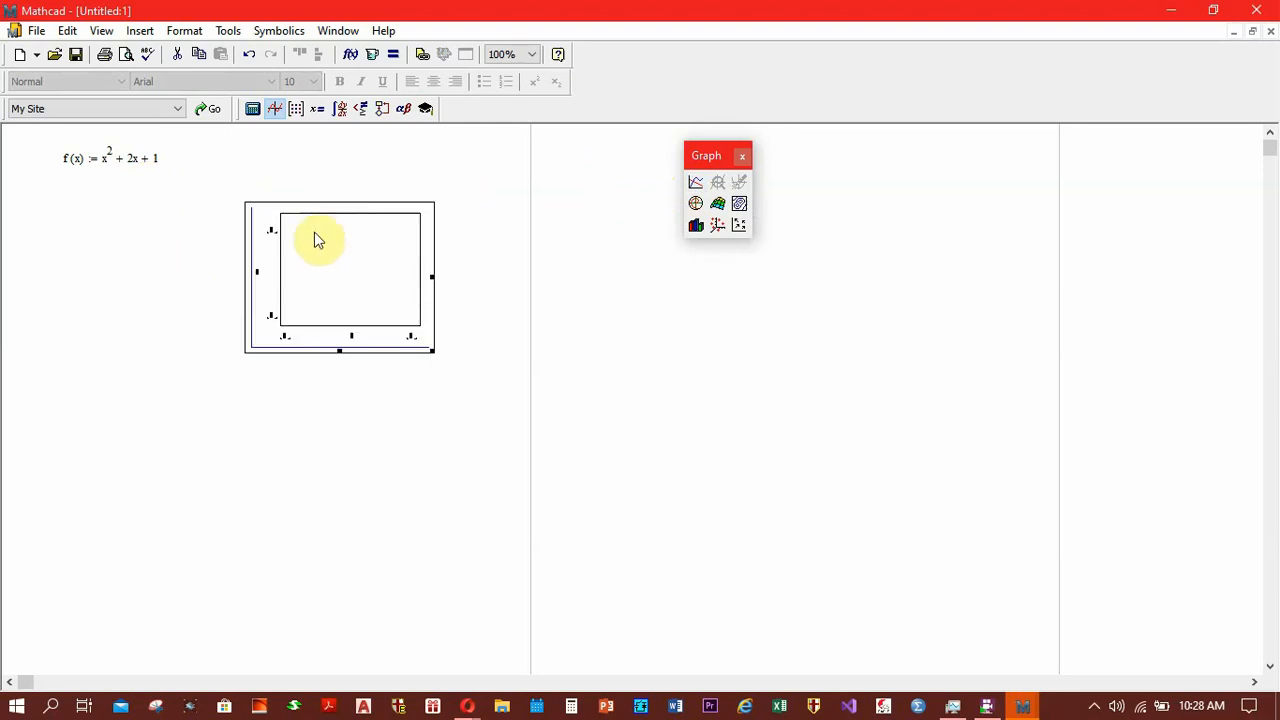
Step: Enter f(x) as the plot's y-axis expression to draw the curve, and shift the graph slightly back toward the function
left_click_drag(32, 138, 211, 203)
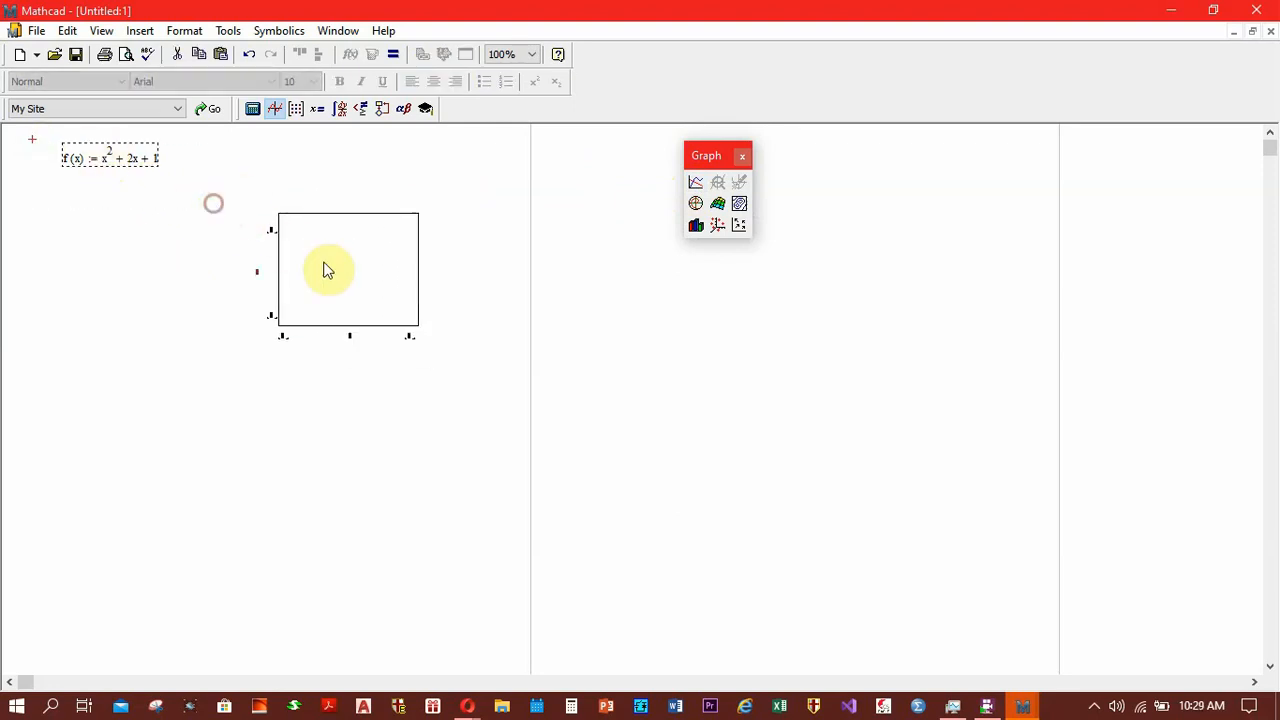
double_click(258, 278)
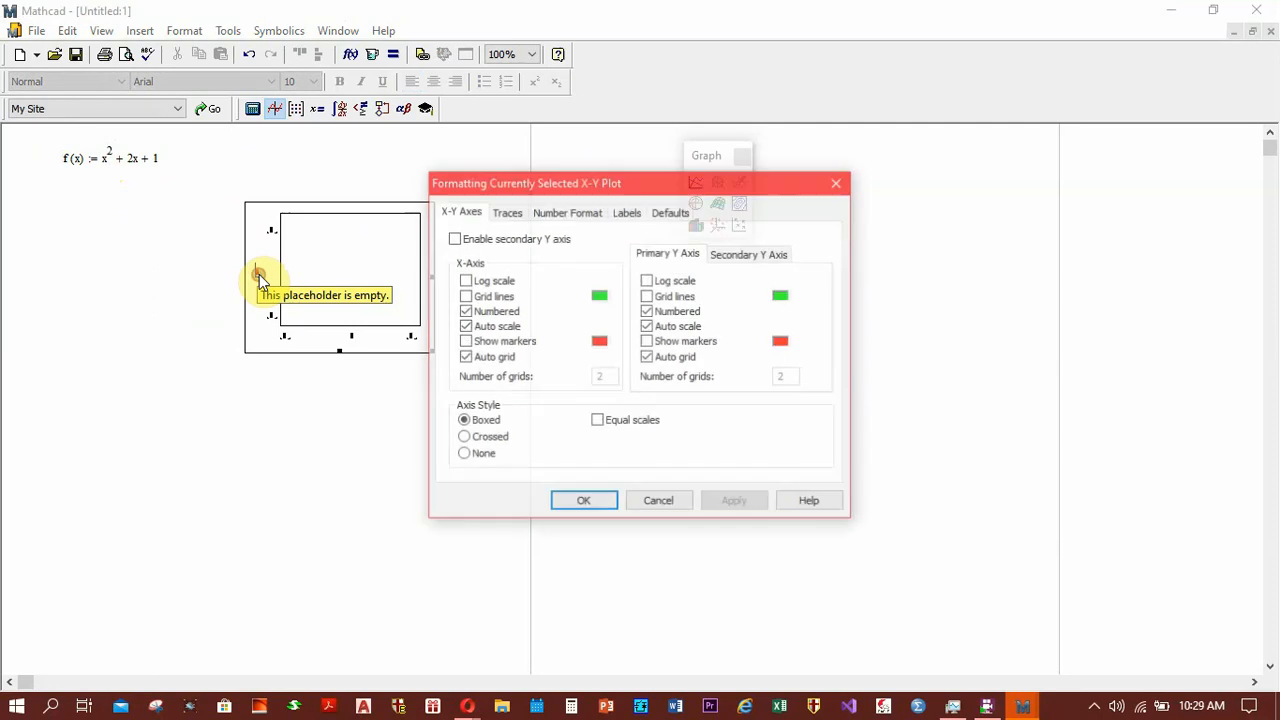
left_click(611, 502)
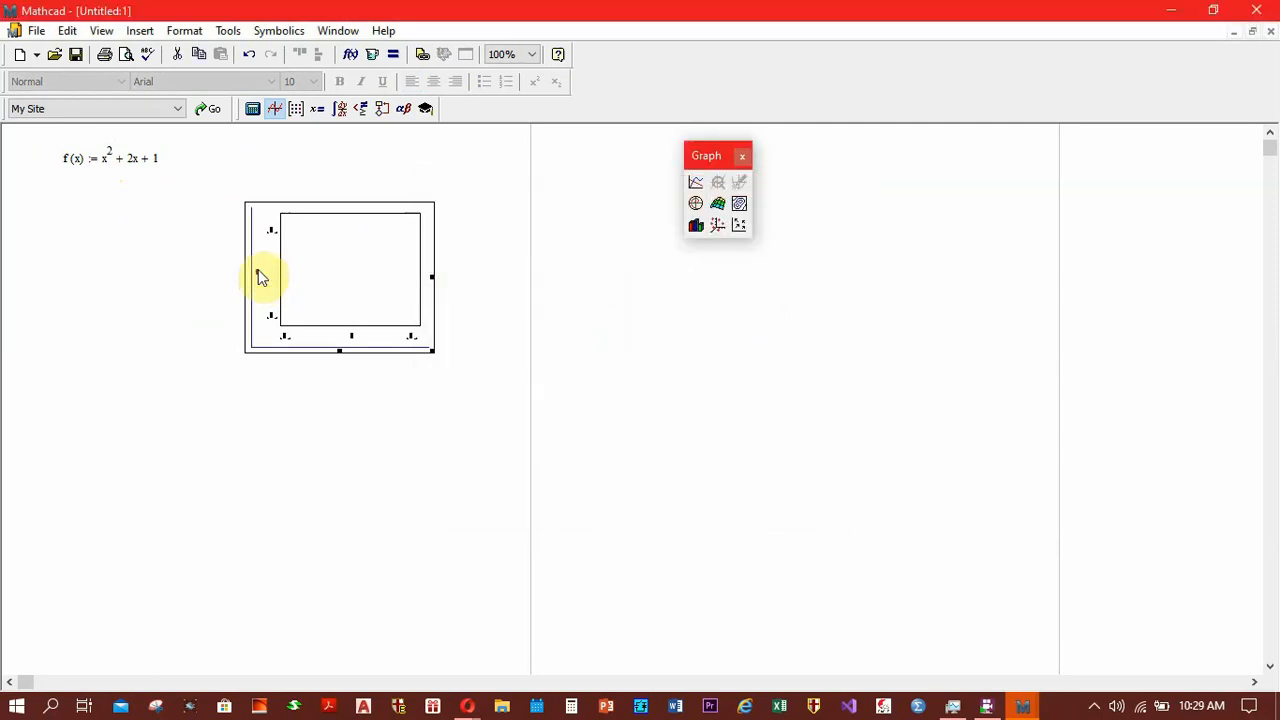
left_click(258, 274)
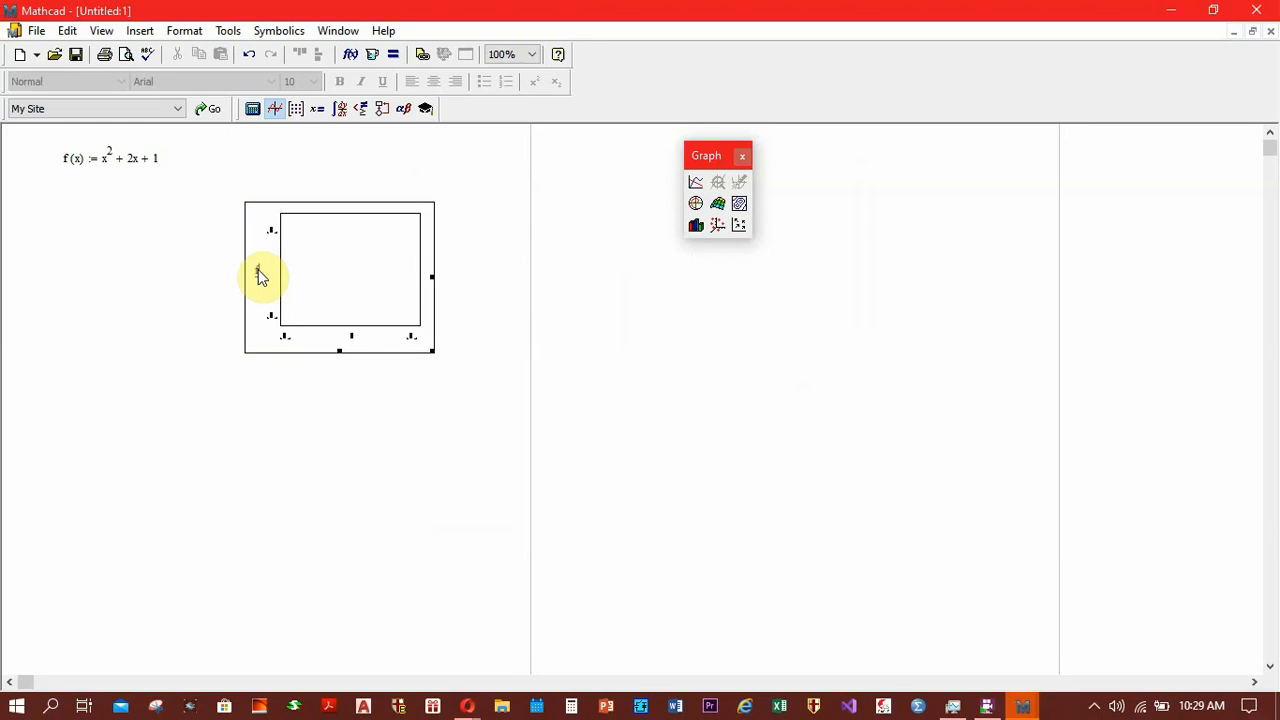
type("f(x)")
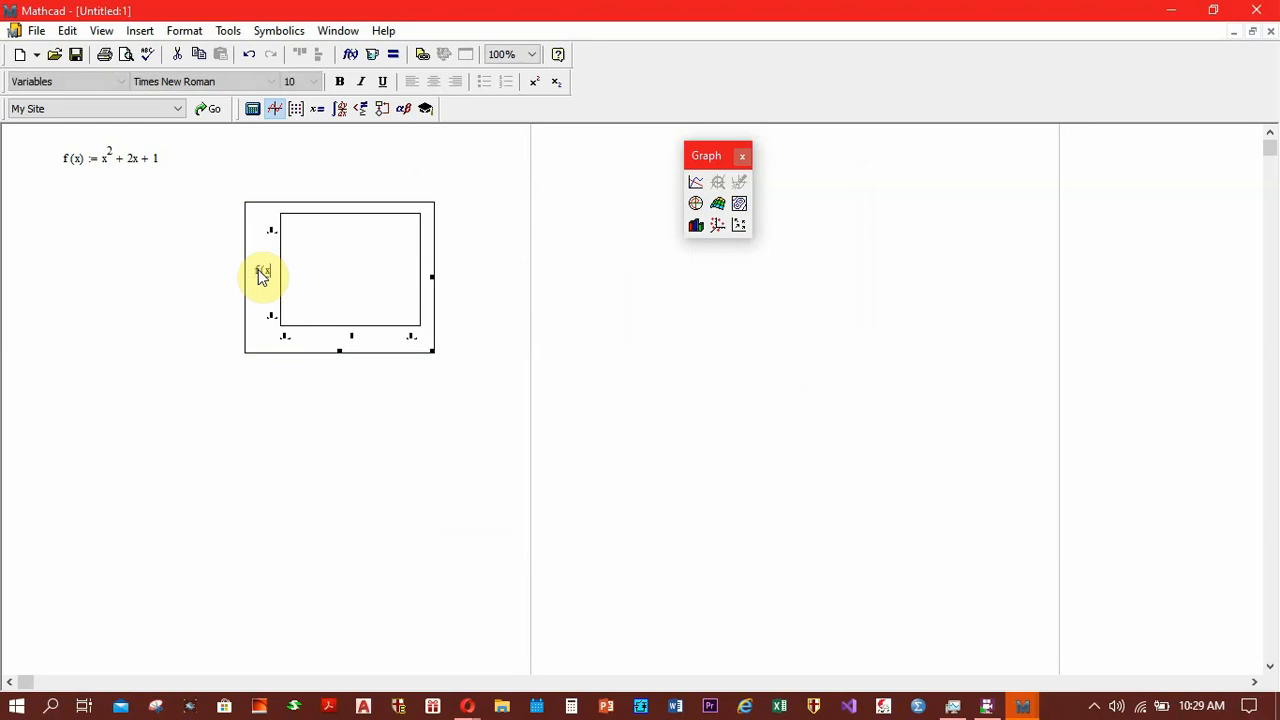
left_click(332, 386)
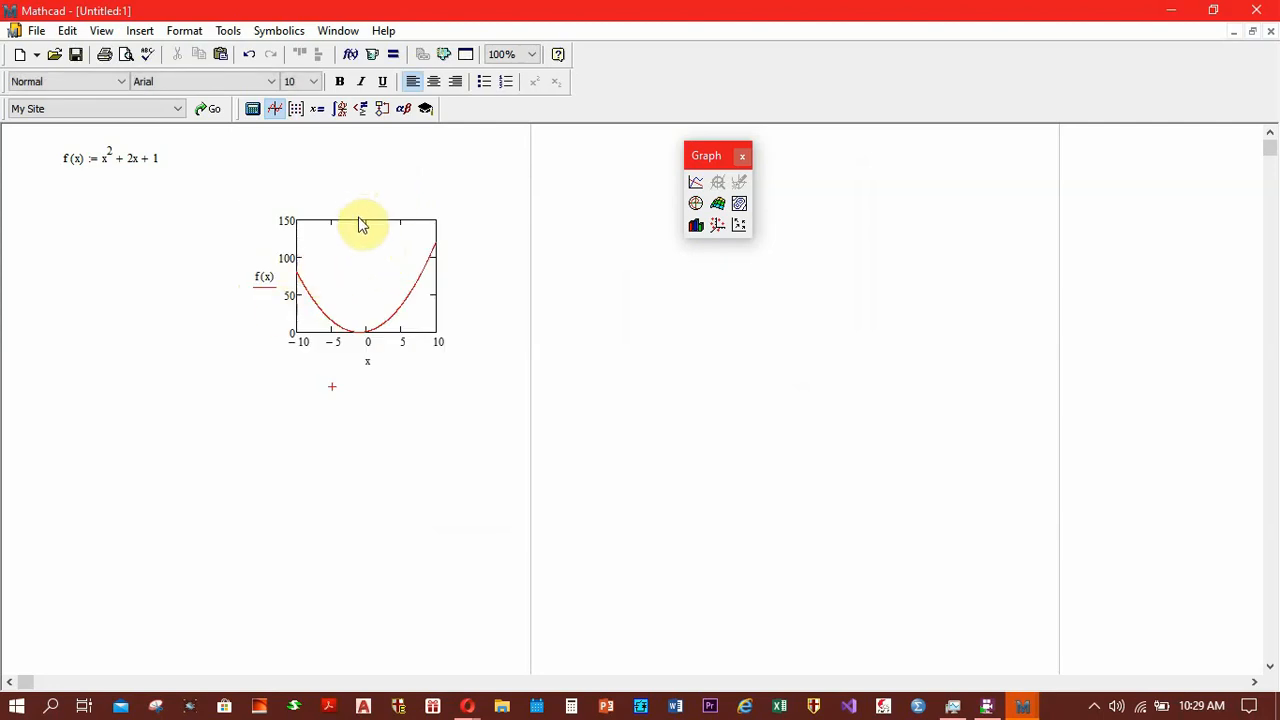
left_click(289, 226)
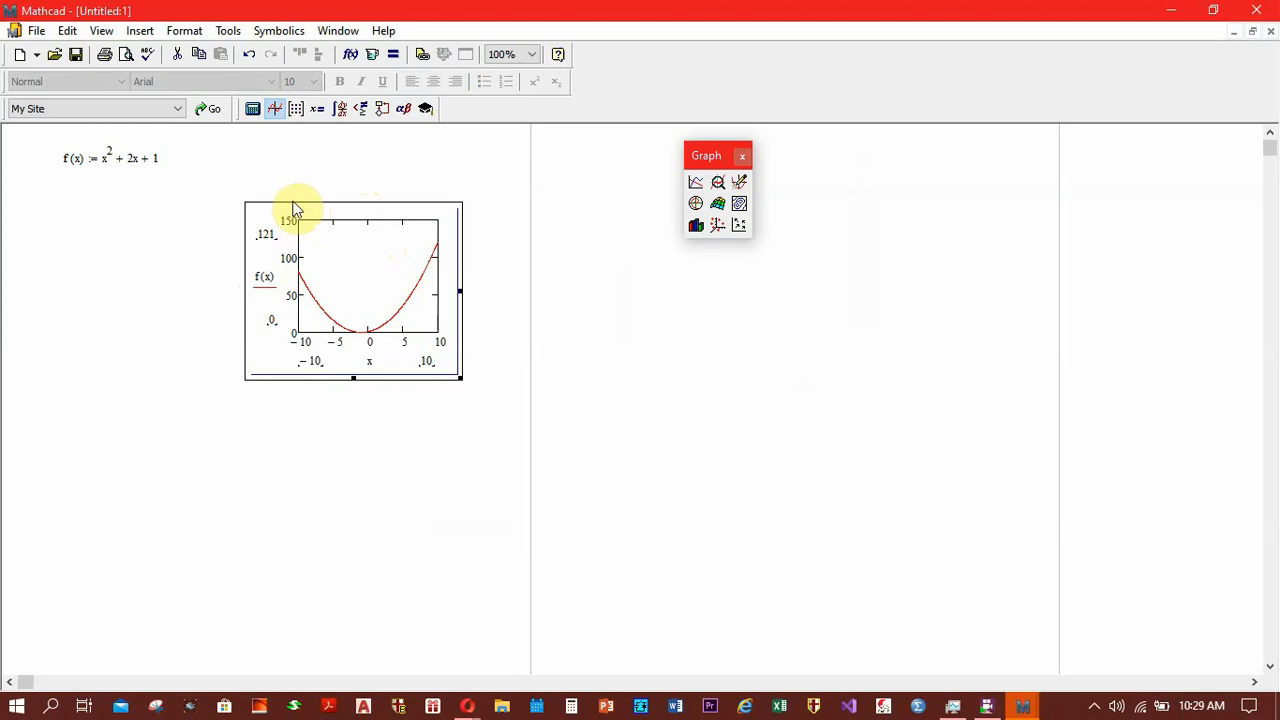
left_click_drag(291, 202, 231, 210)
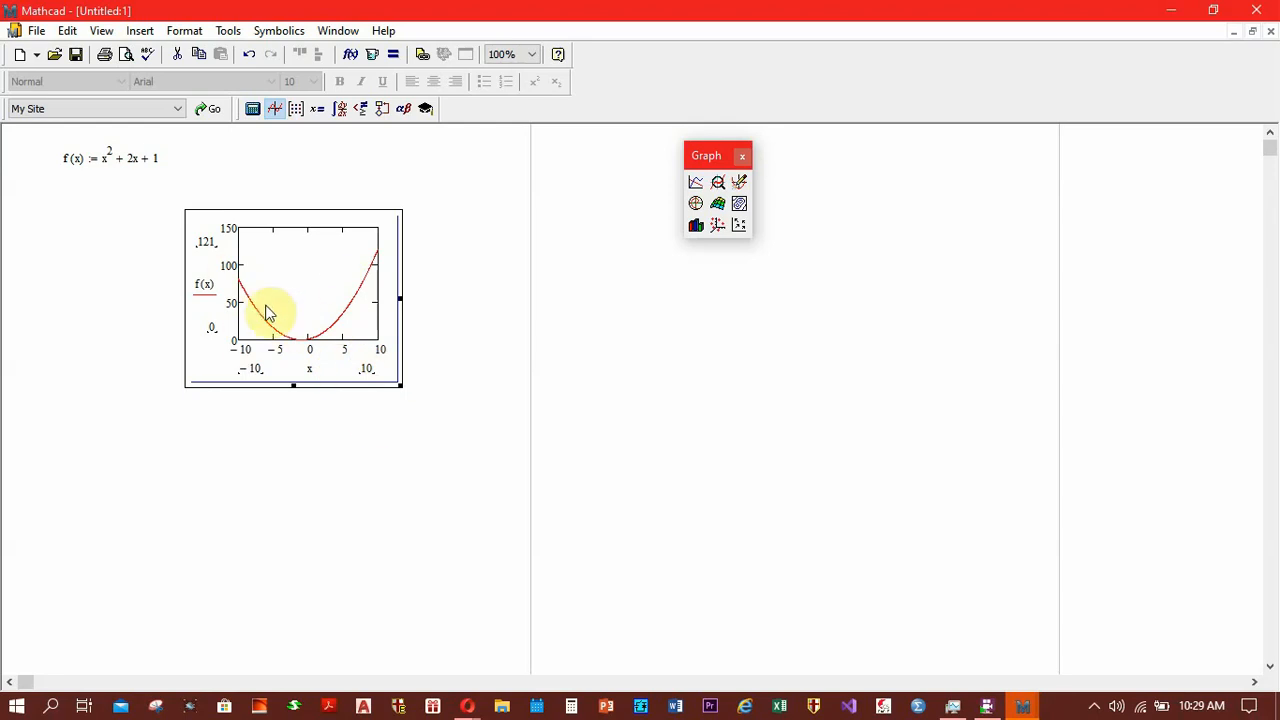
Step: Turn on the plot's X-axis grid lines in its format settings and colour them cyan
double_click(369, 314)
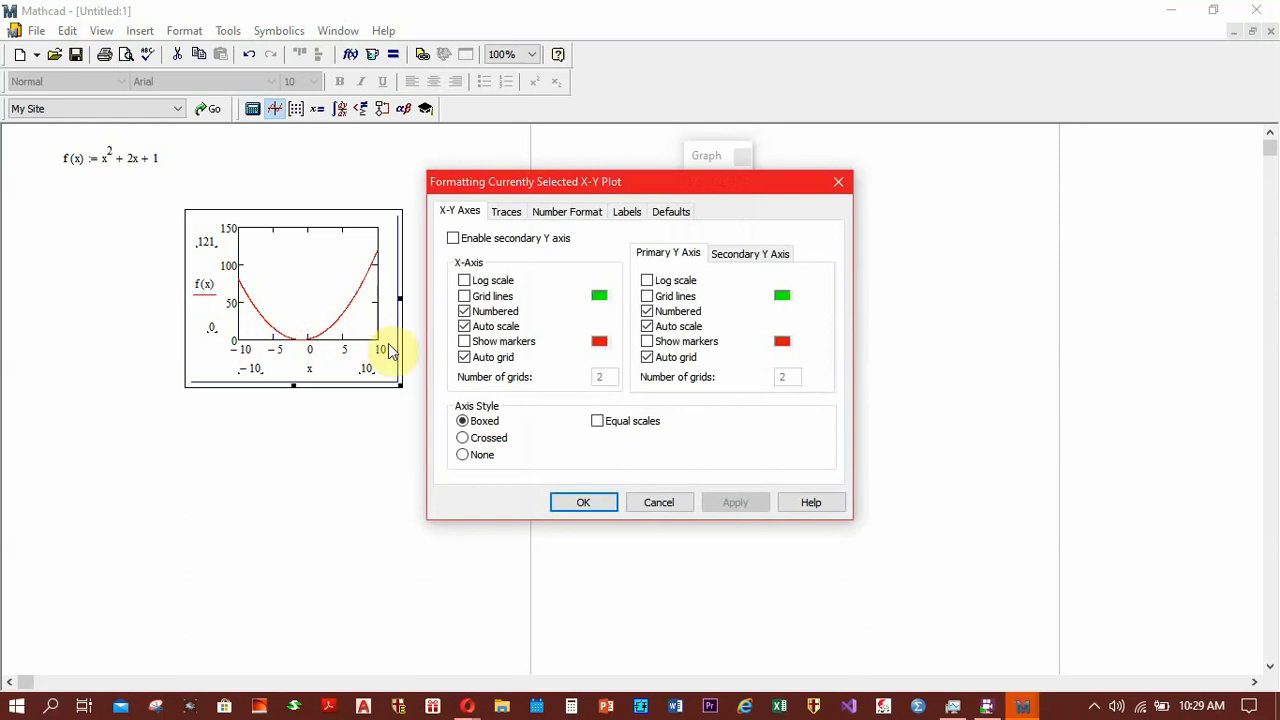
left_click(672, 501)
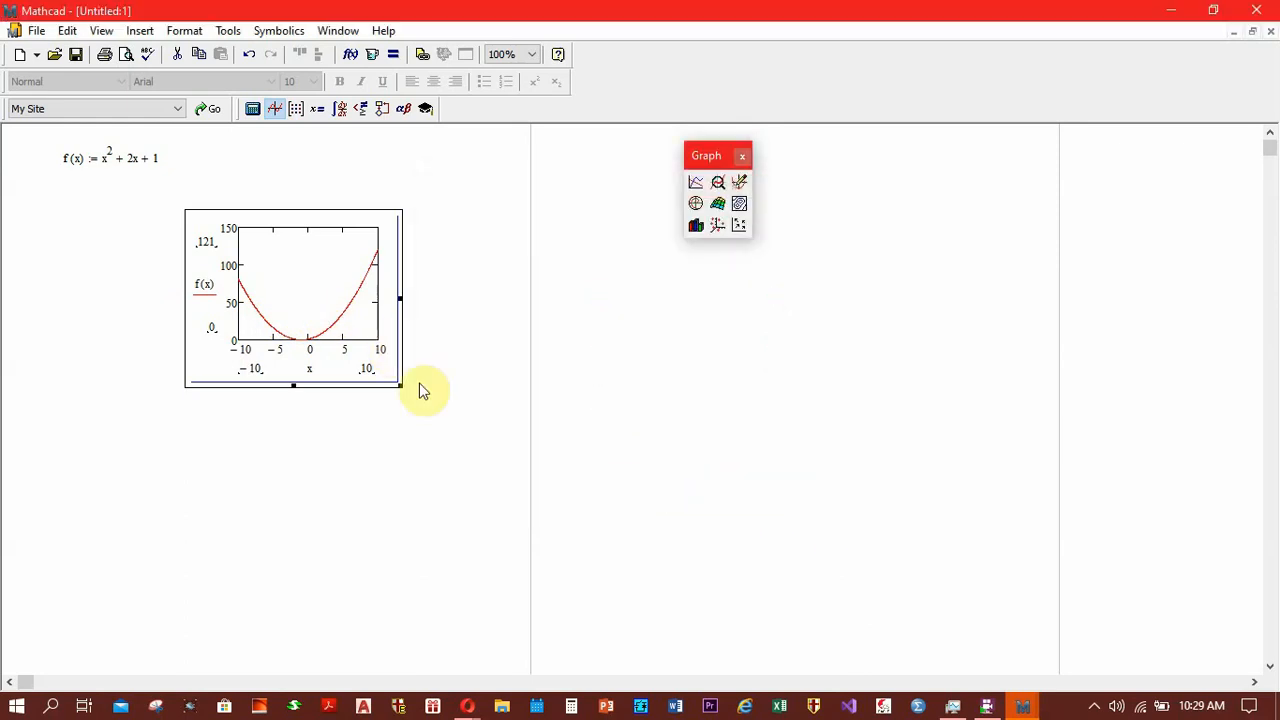
right_click(322, 339)
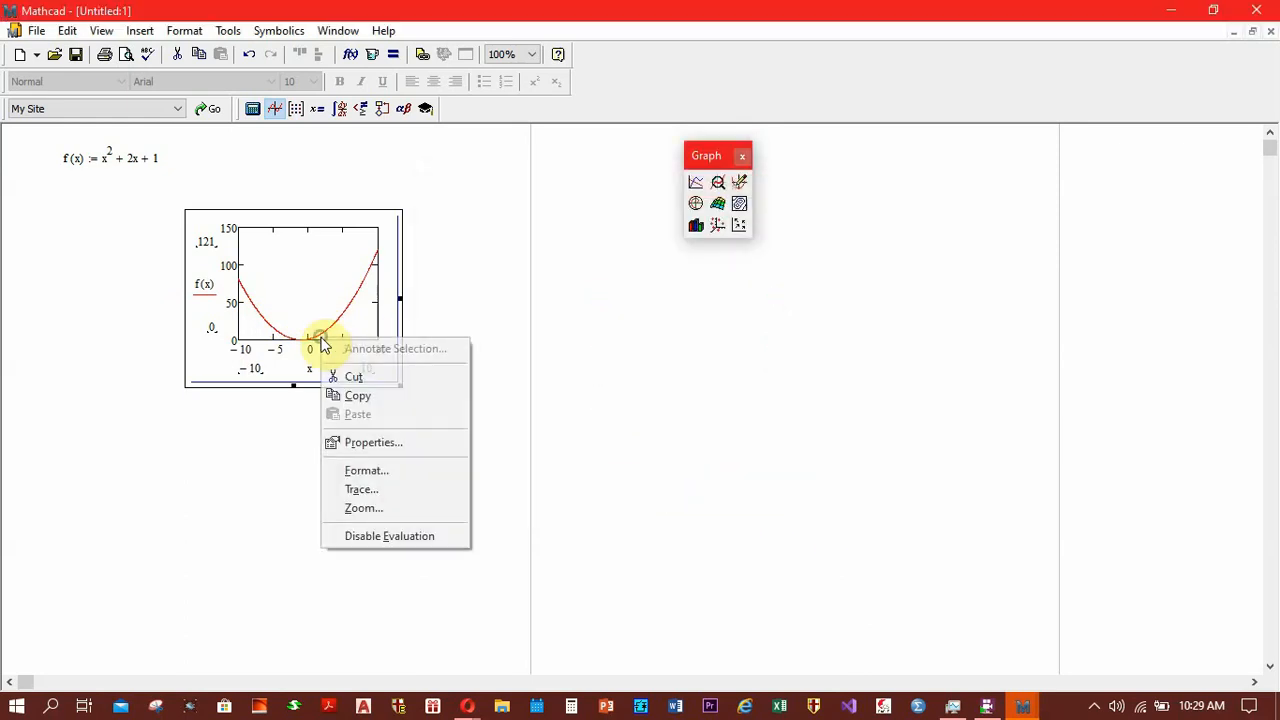
left_click(398, 472)
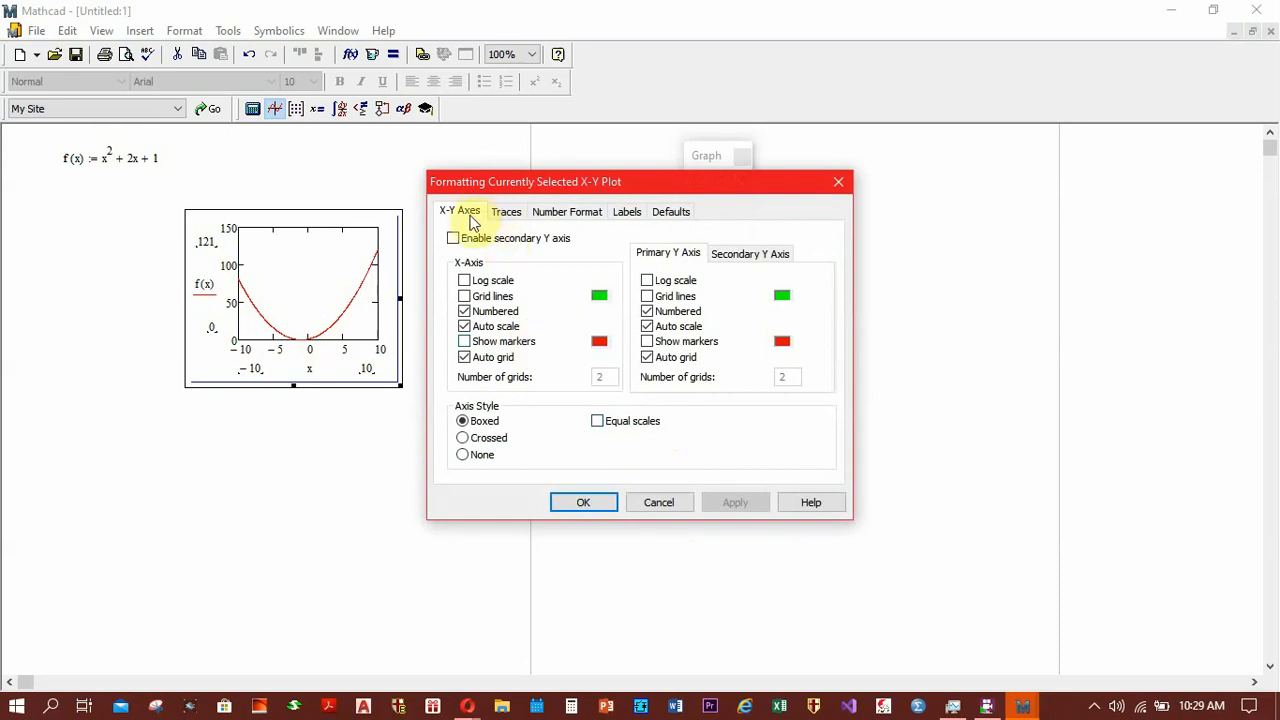
left_click(466, 296)
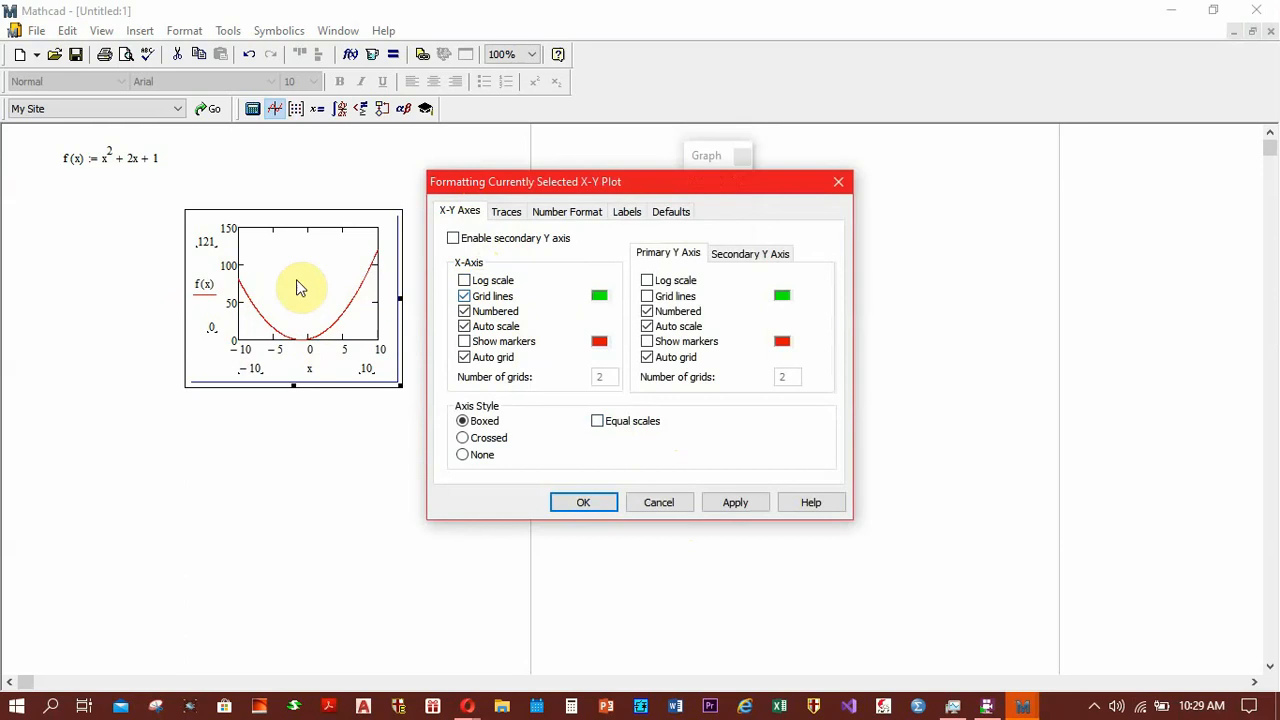
left_click(599, 296)
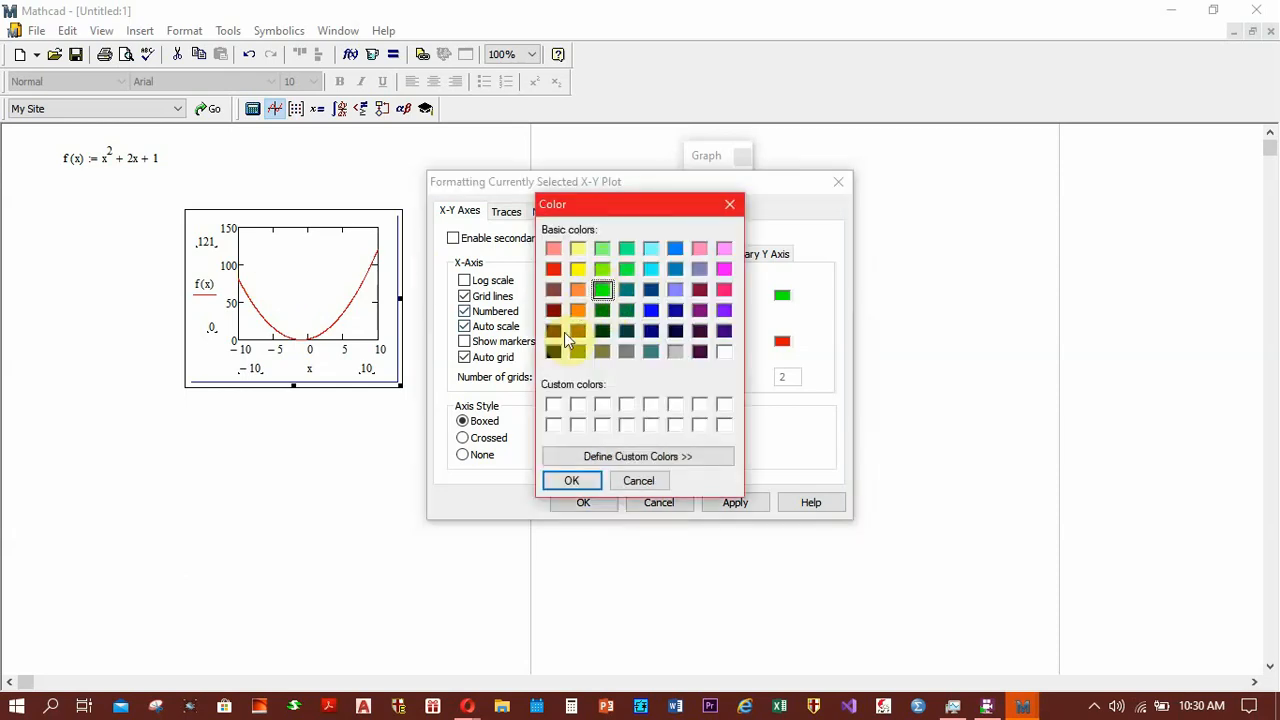
left_click(651, 268)
left_click(572, 481)
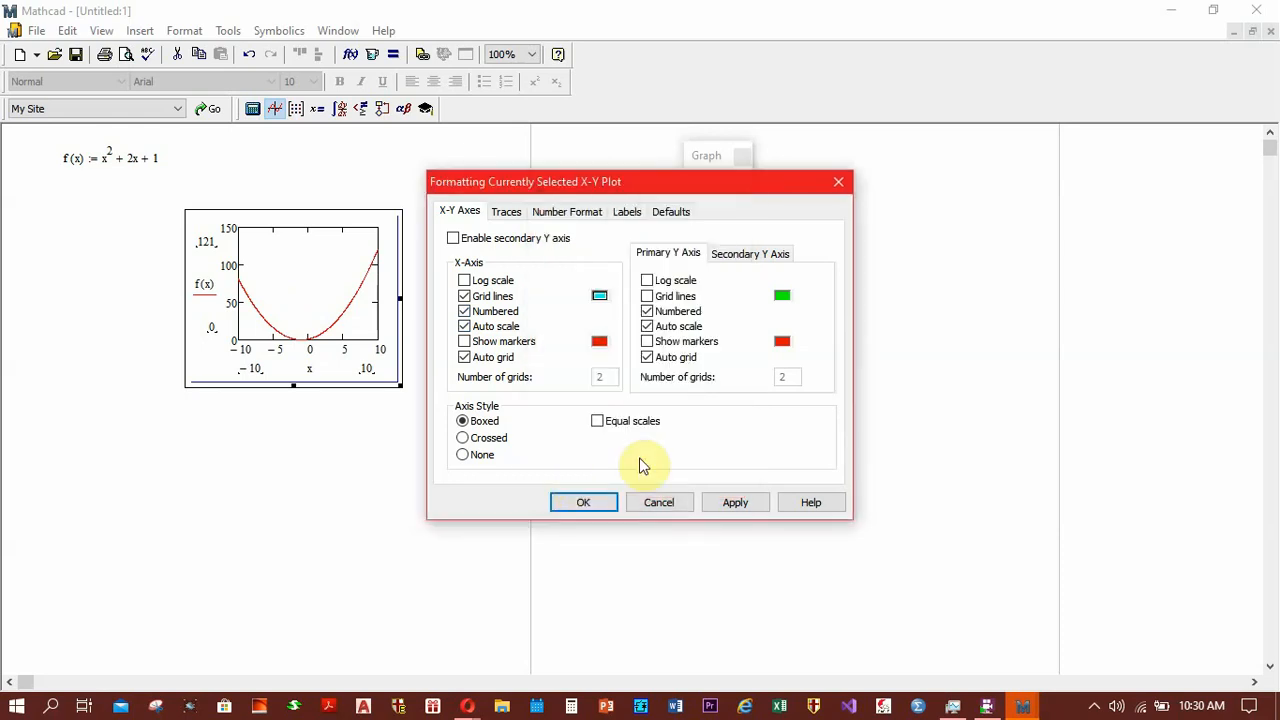
Step: Turn on the primary Y-axis grid lines, keep their colour green, and apply the plot formatting
left_click(658, 297)
left_click(658, 297)
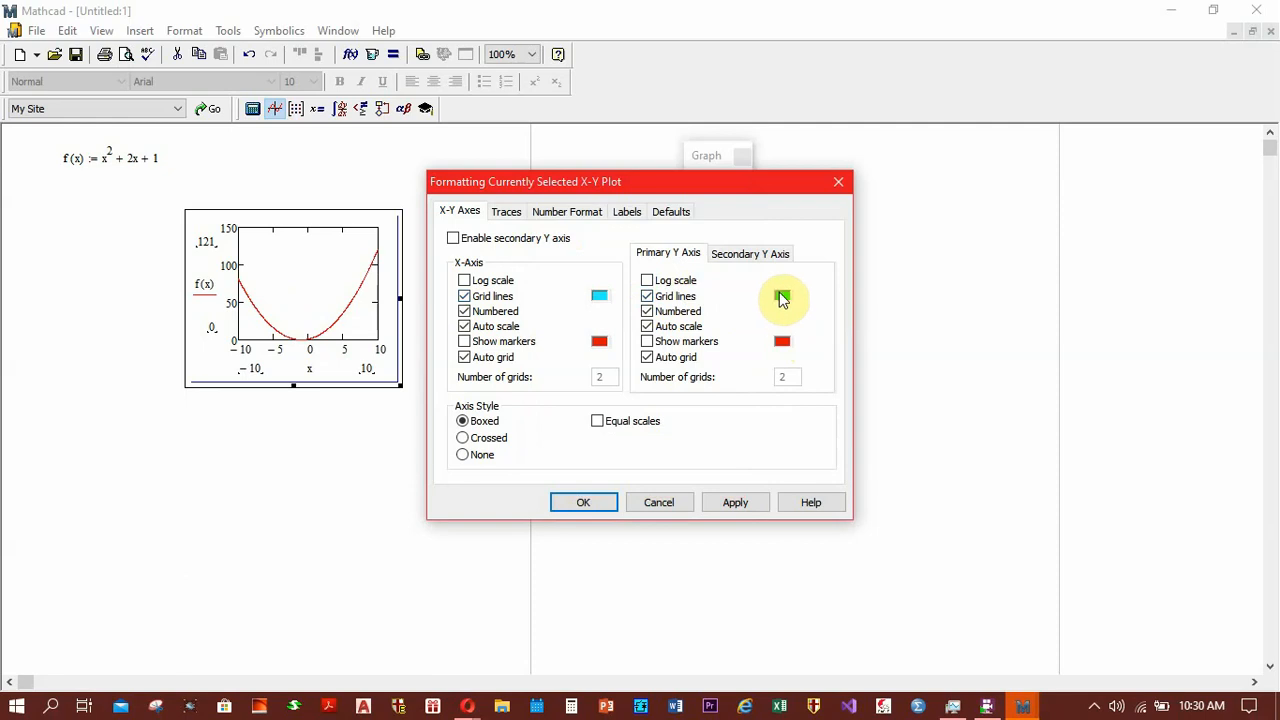
left_click(778, 298)
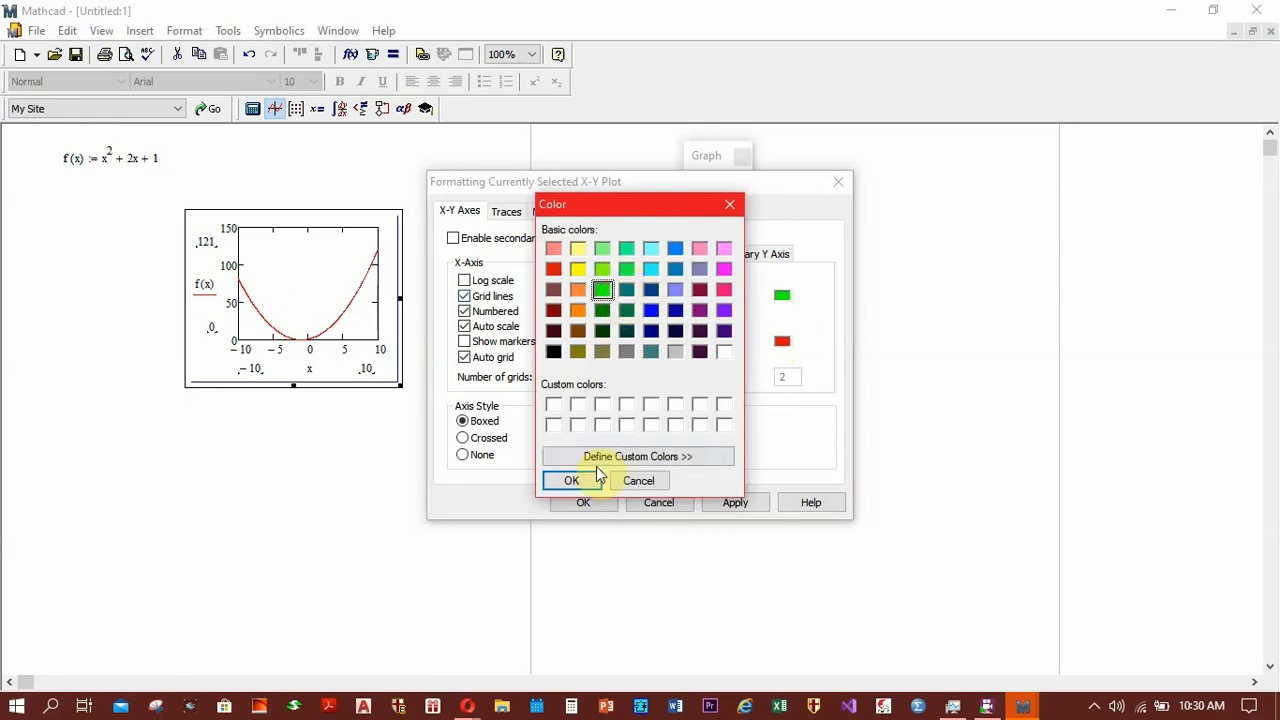
left_click(573, 481)
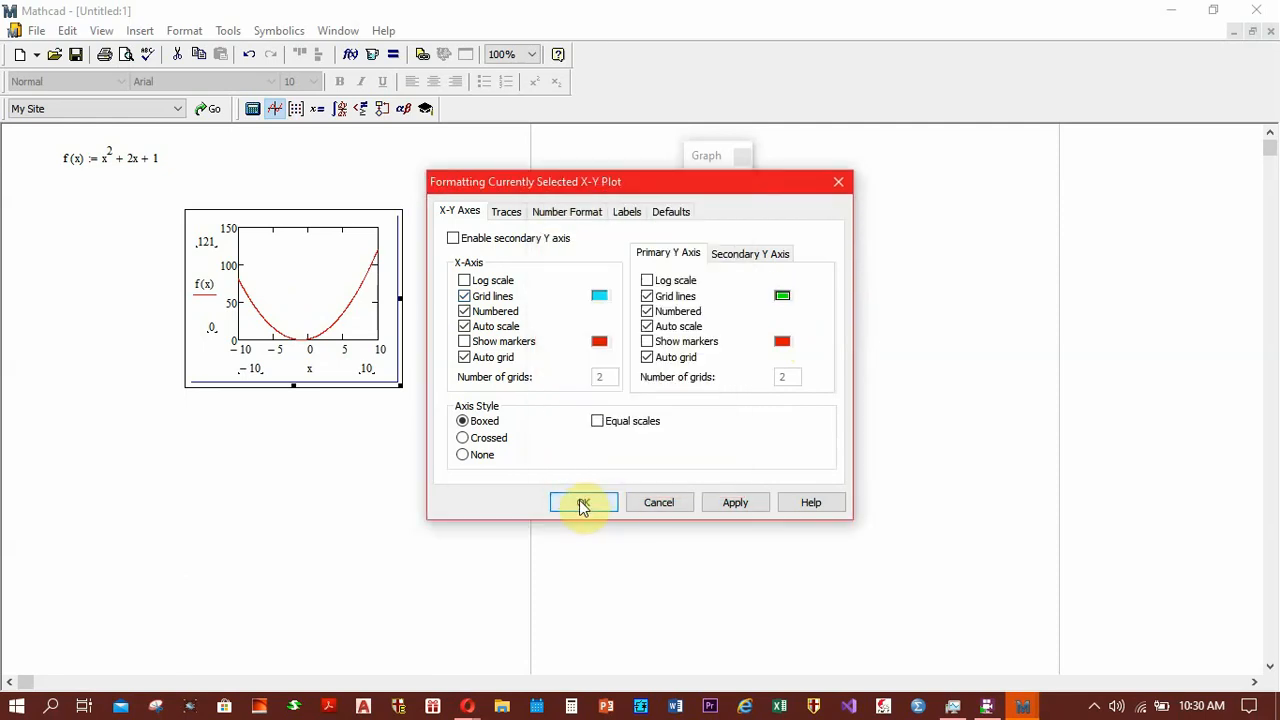
left_click(583, 503)
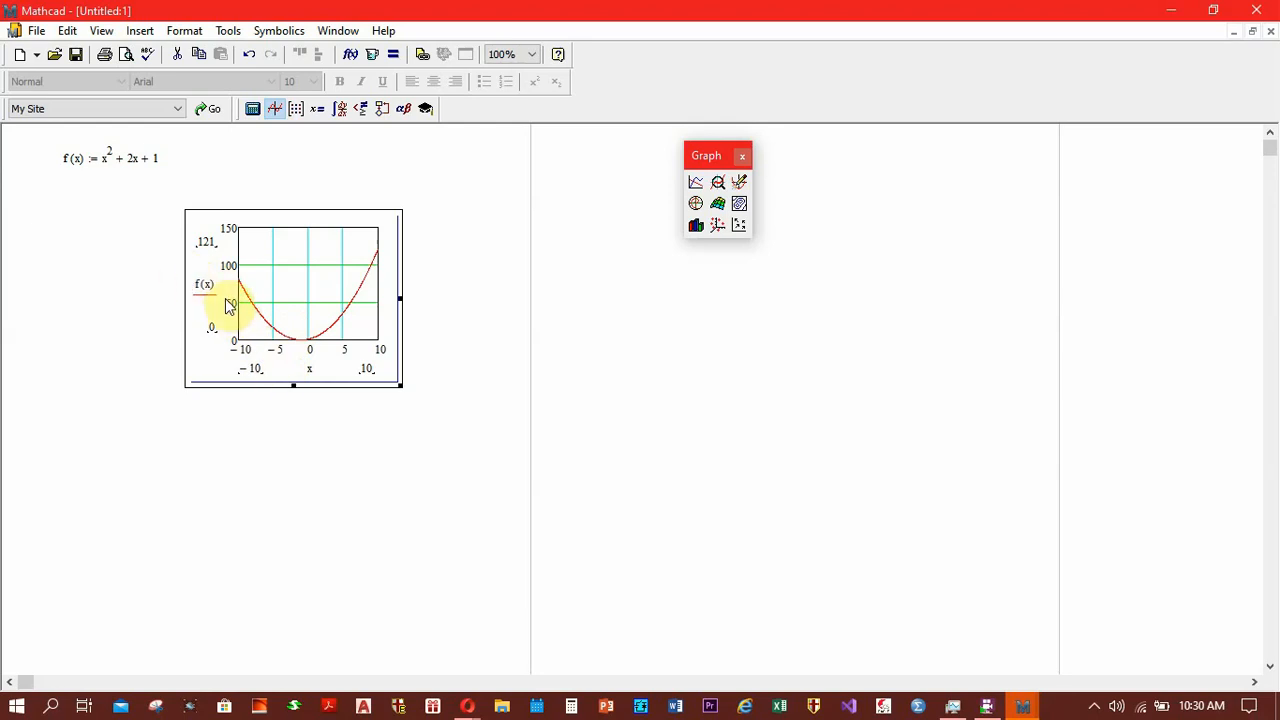
Step: Open the plot's trace format settings and set the first trace's legend label to f(x)
double_click(286, 294)
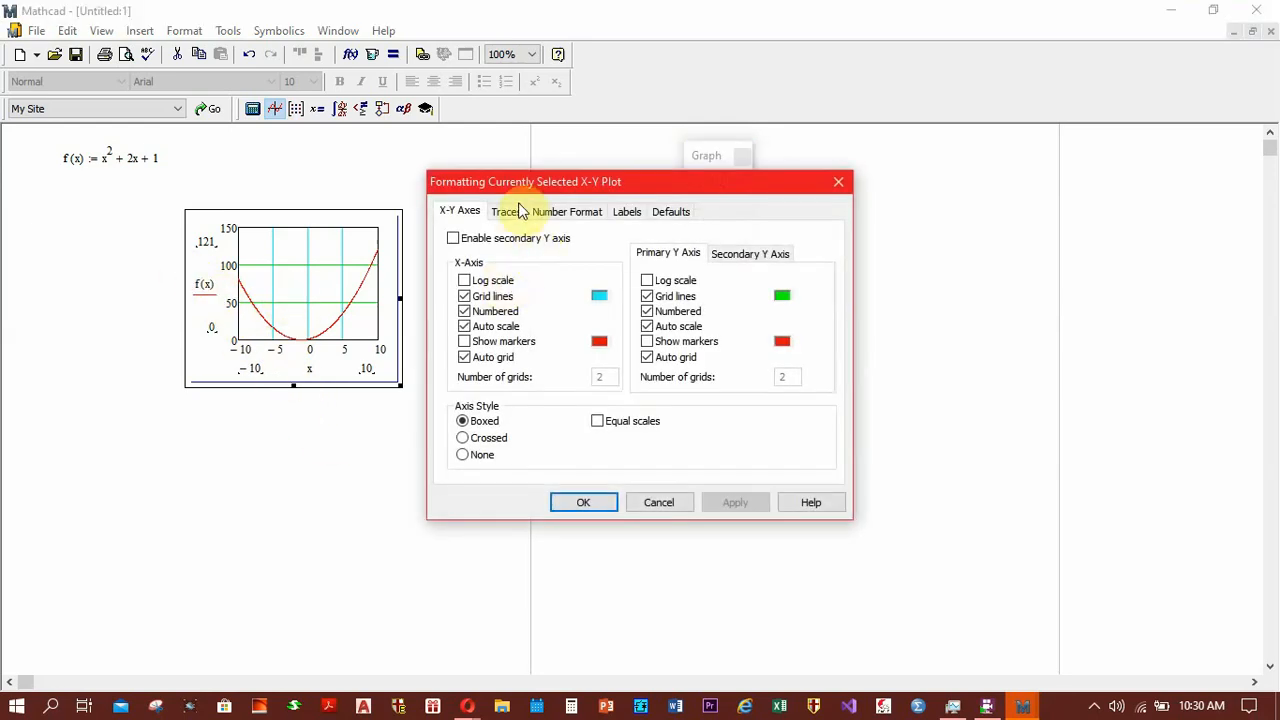
left_click(507, 211)
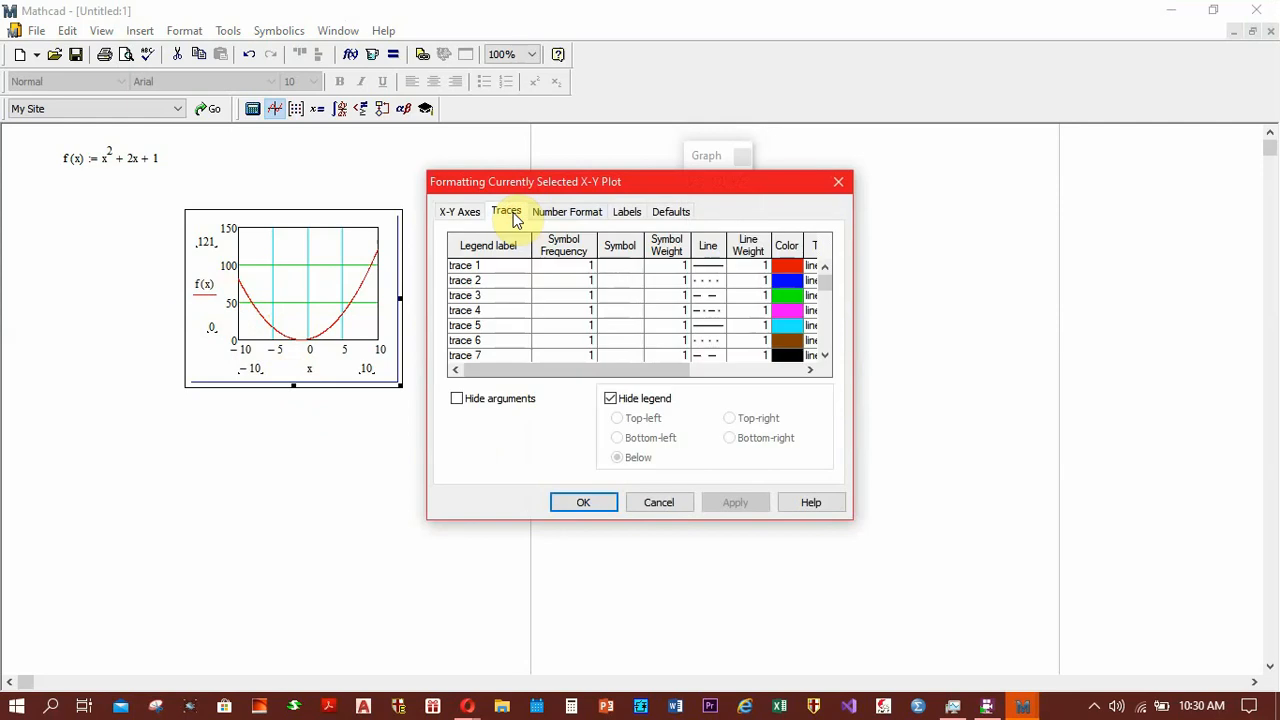
left_click(480, 262)
type("f")
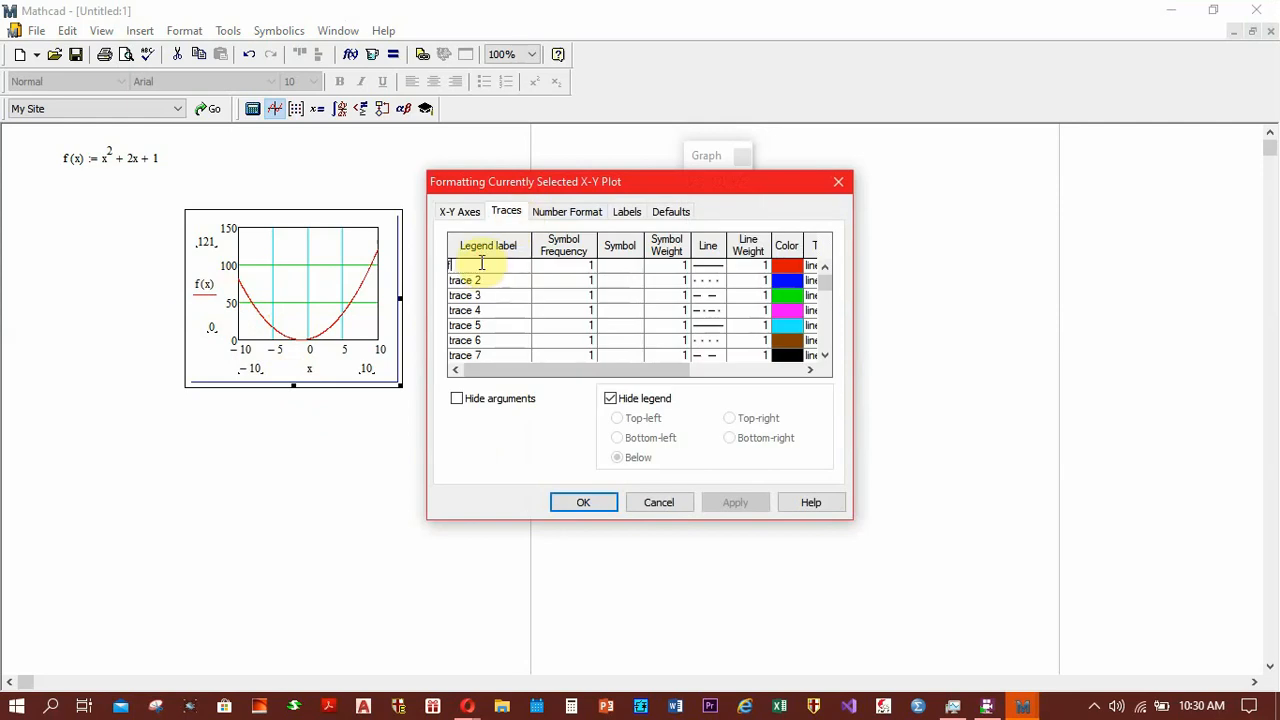
type("(x")
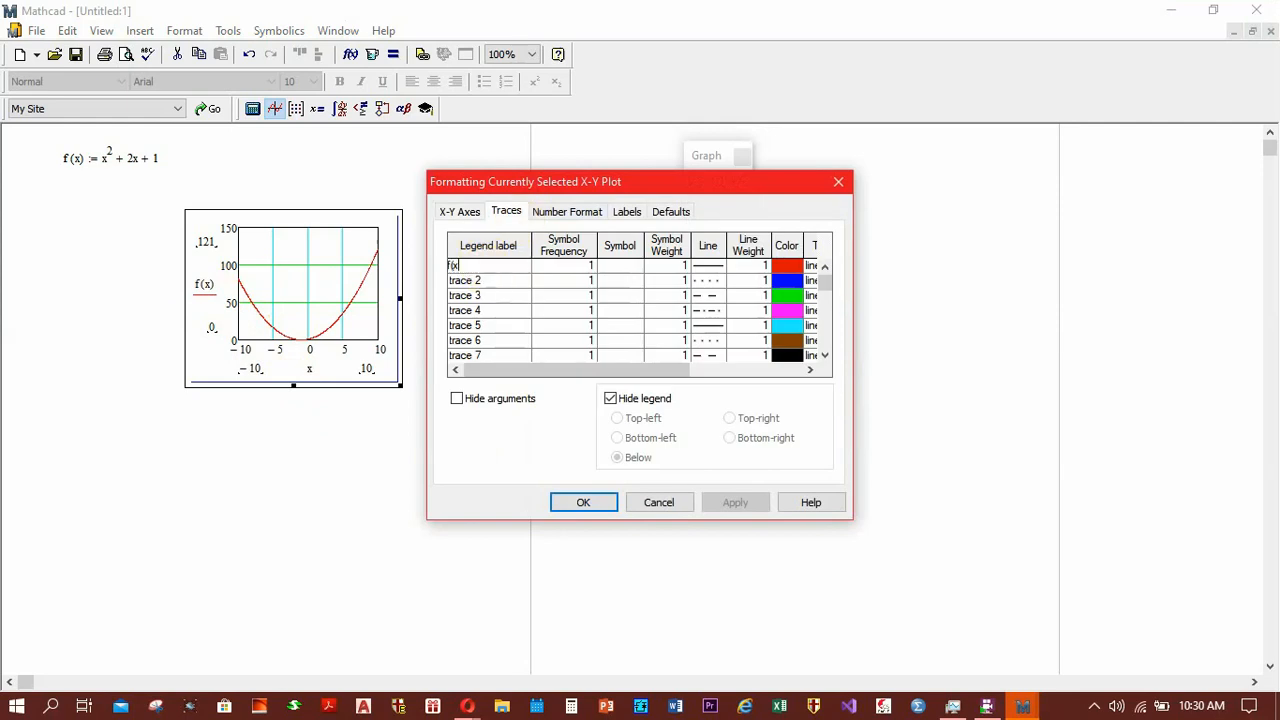
Step: Set the colour of the f(x) trace to blue
left_click(786, 268)
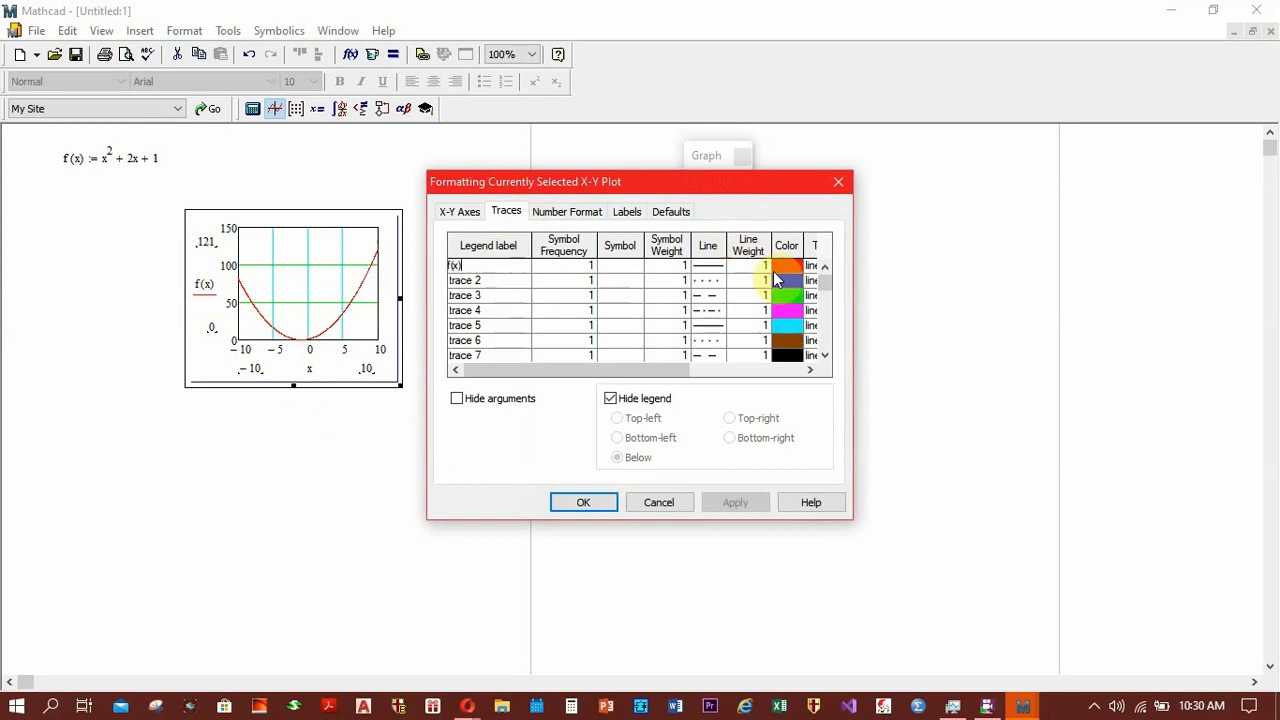
left_click(783, 276)
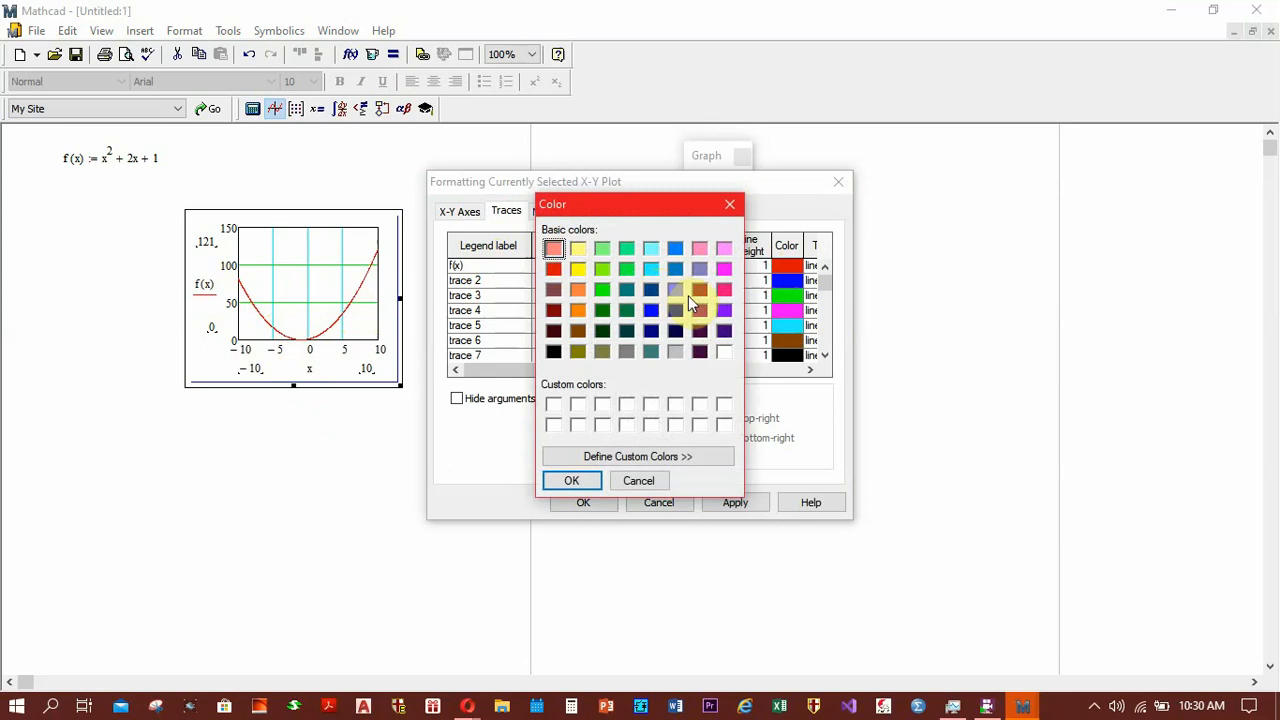
left_click(555, 272)
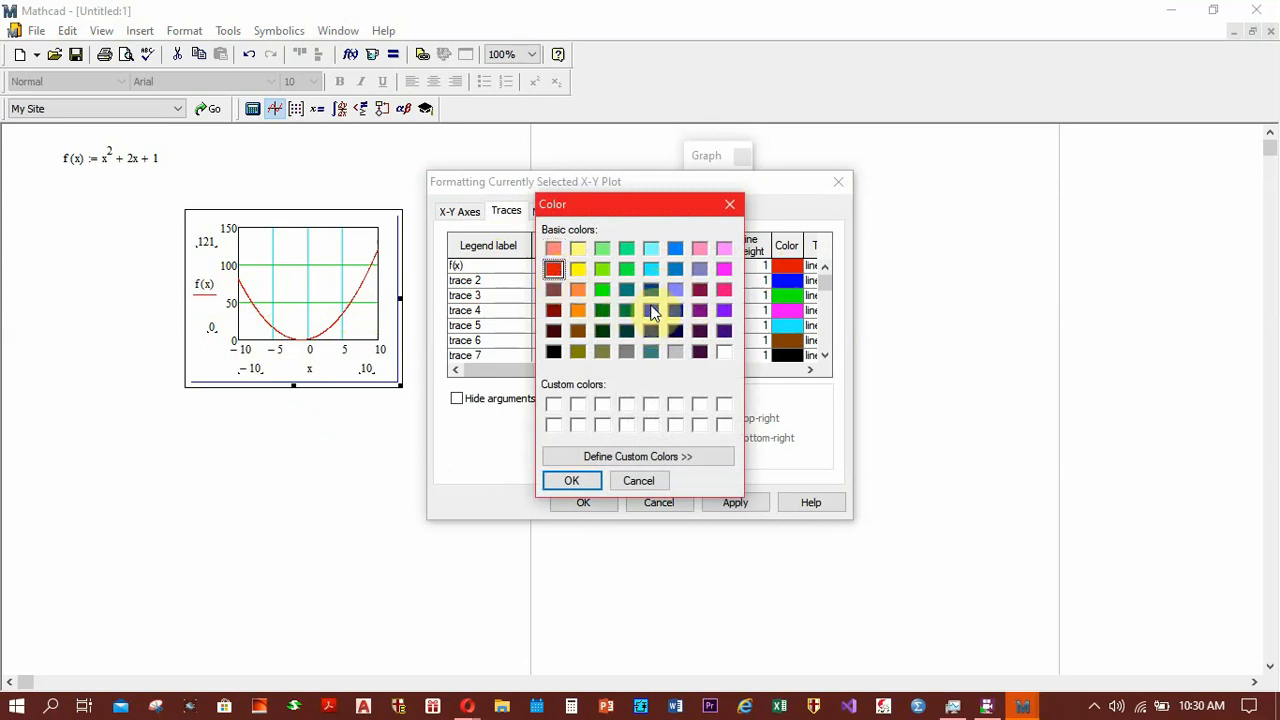
left_click(651, 310)
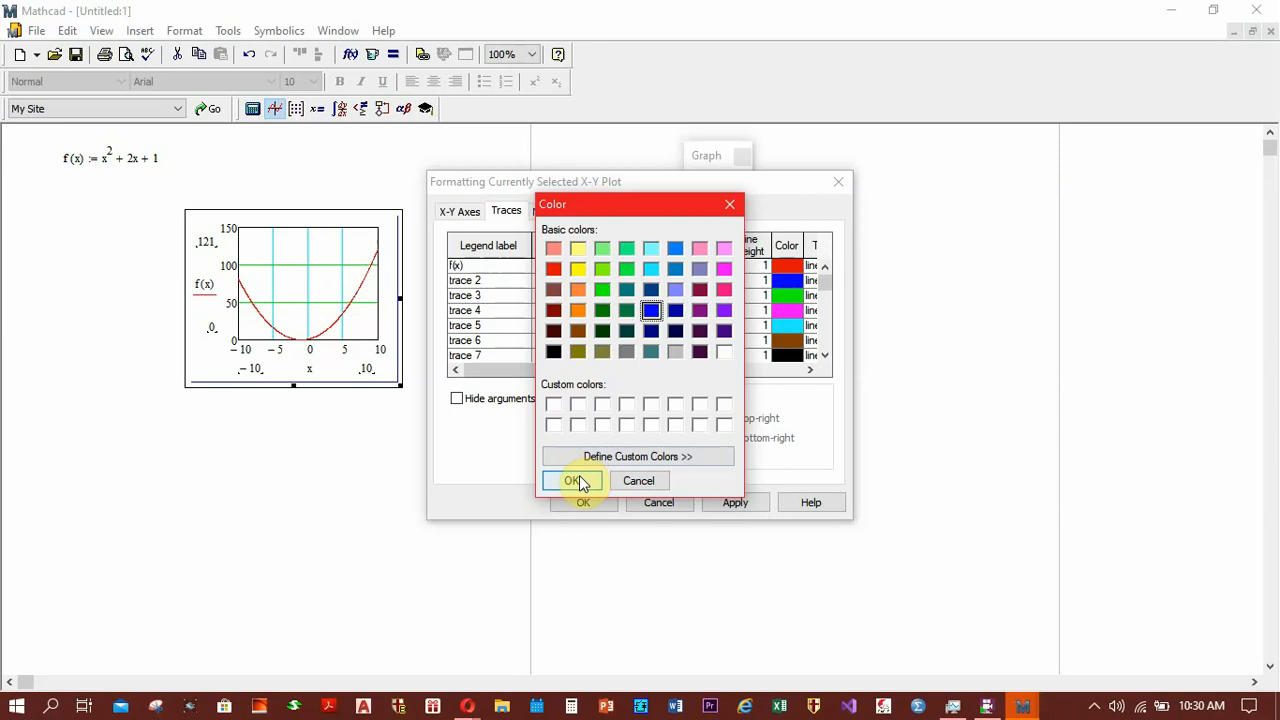
left_click(578, 480)
Step: Try a dotted line style on the f(x) trace and return it to solid
left_click(721, 266)
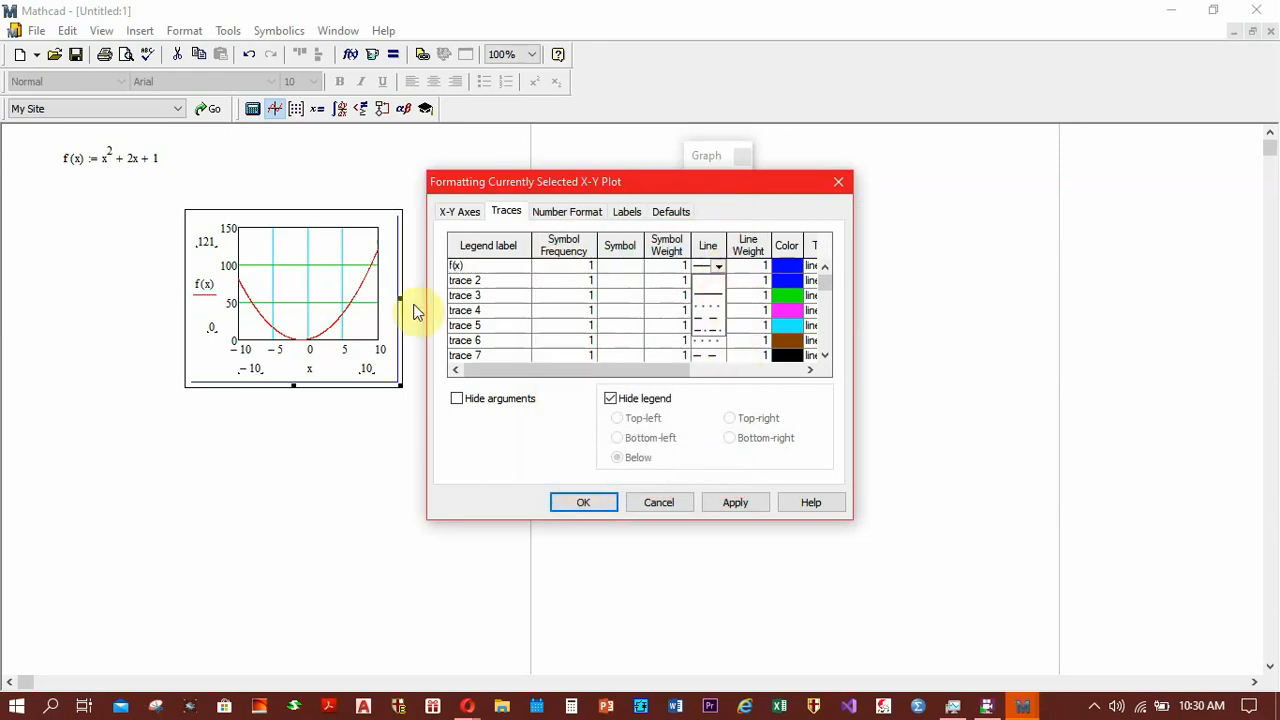
left_click(704, 304)
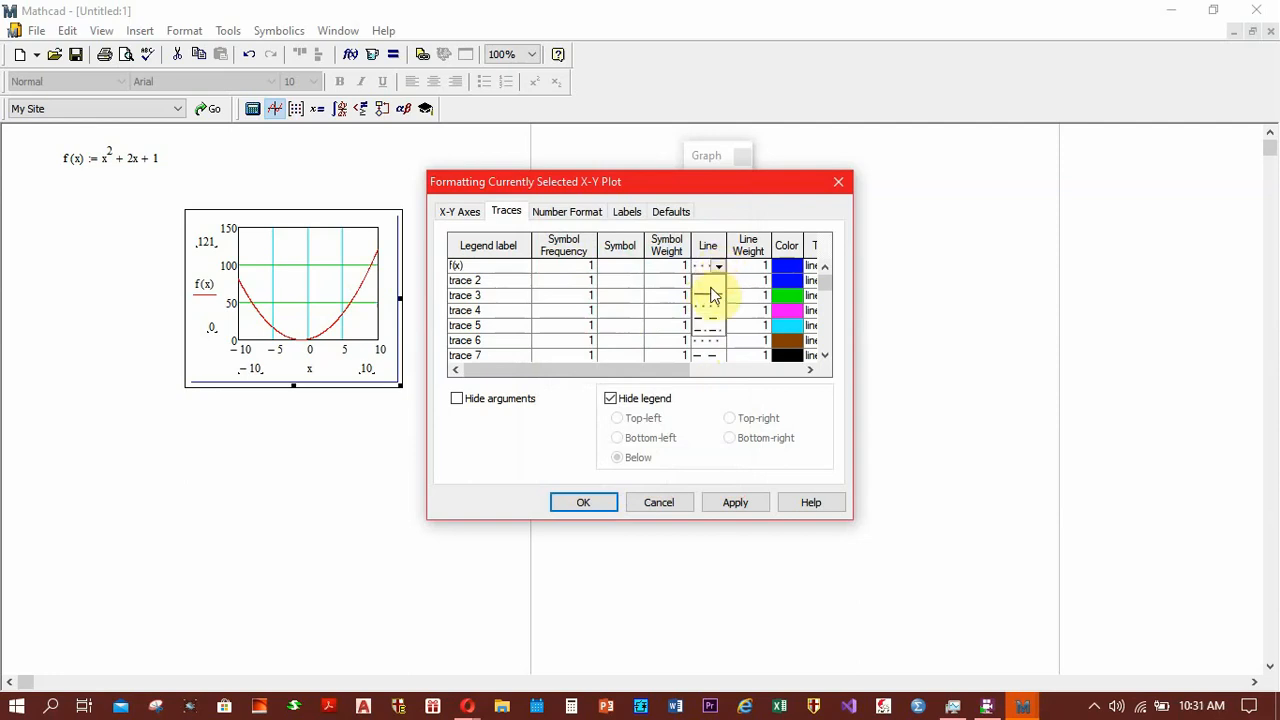
left_click(711, 296)
Step: Give the f(x) trace a hollow square symbol and accept the plot formatting
left_click(634, 270)
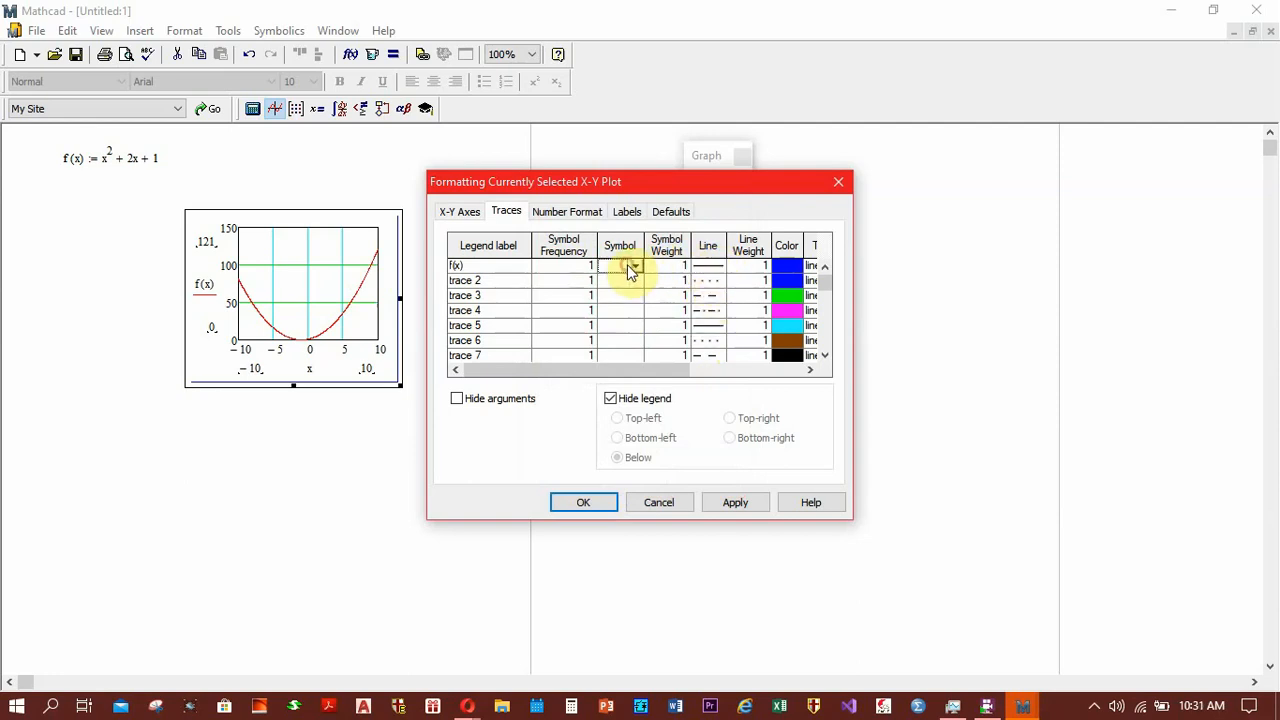
left_click(635, 268)
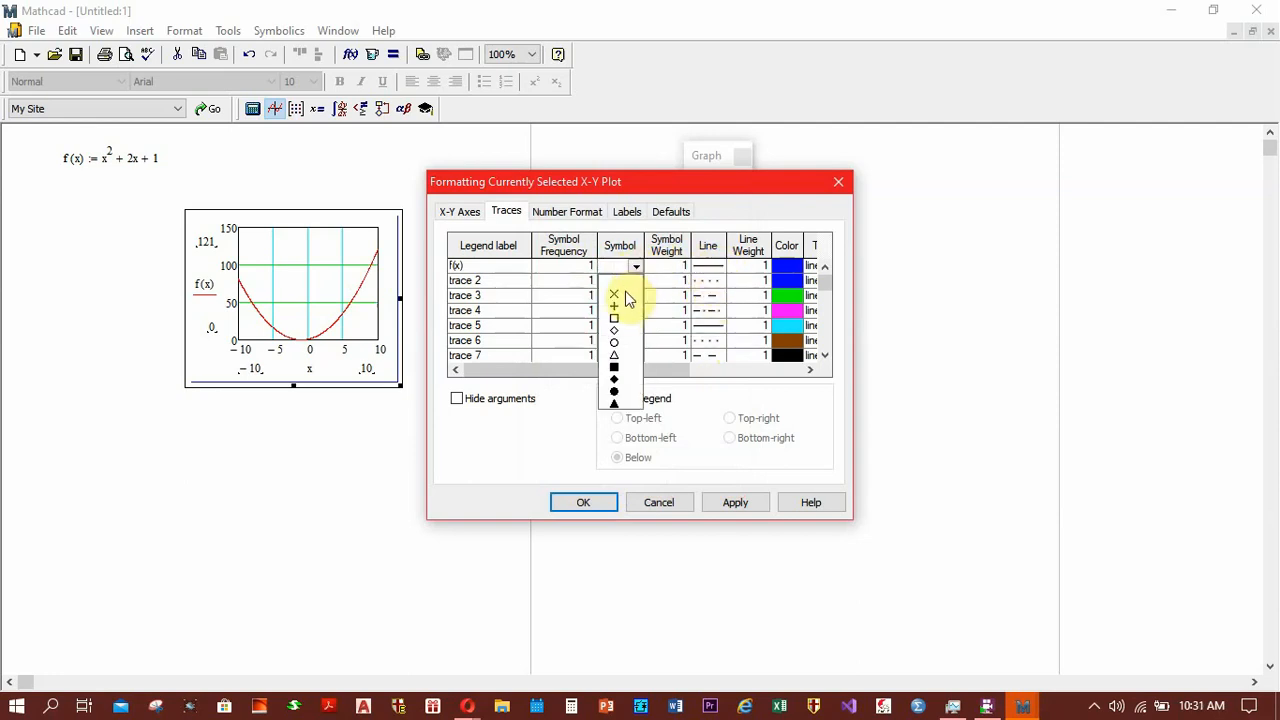
left_click(614, 320)
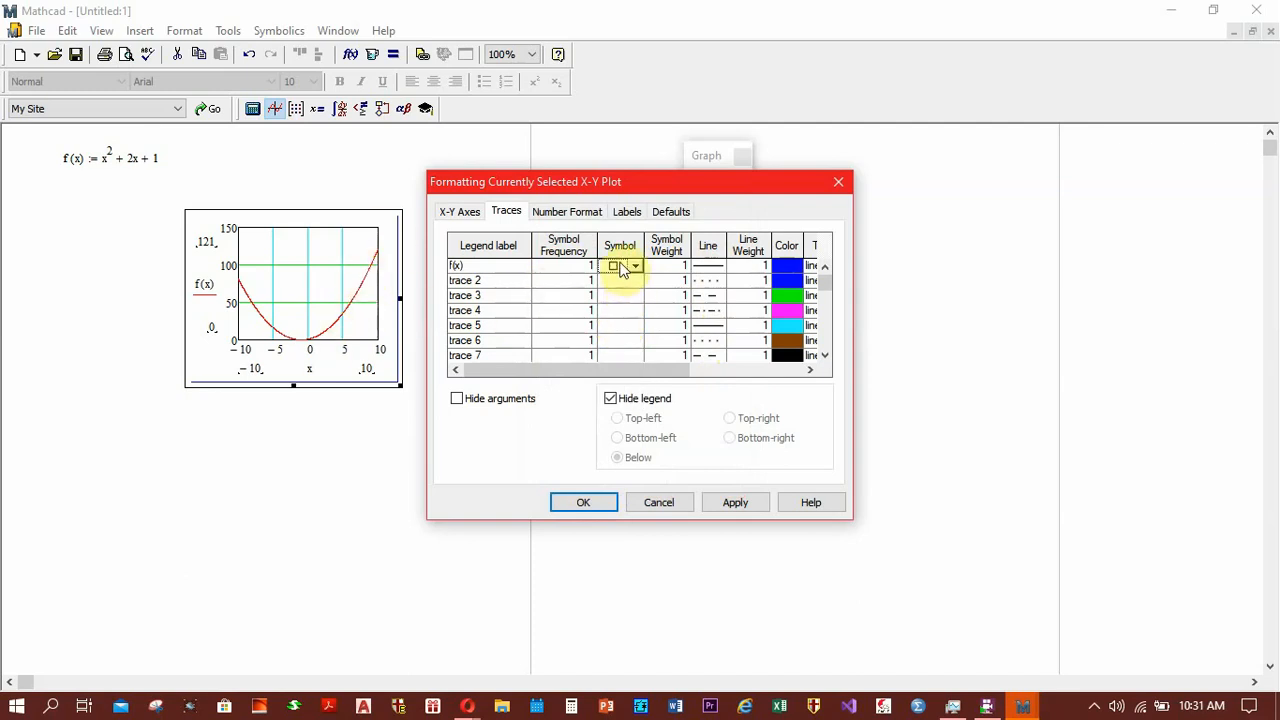
left_click(583, 502)
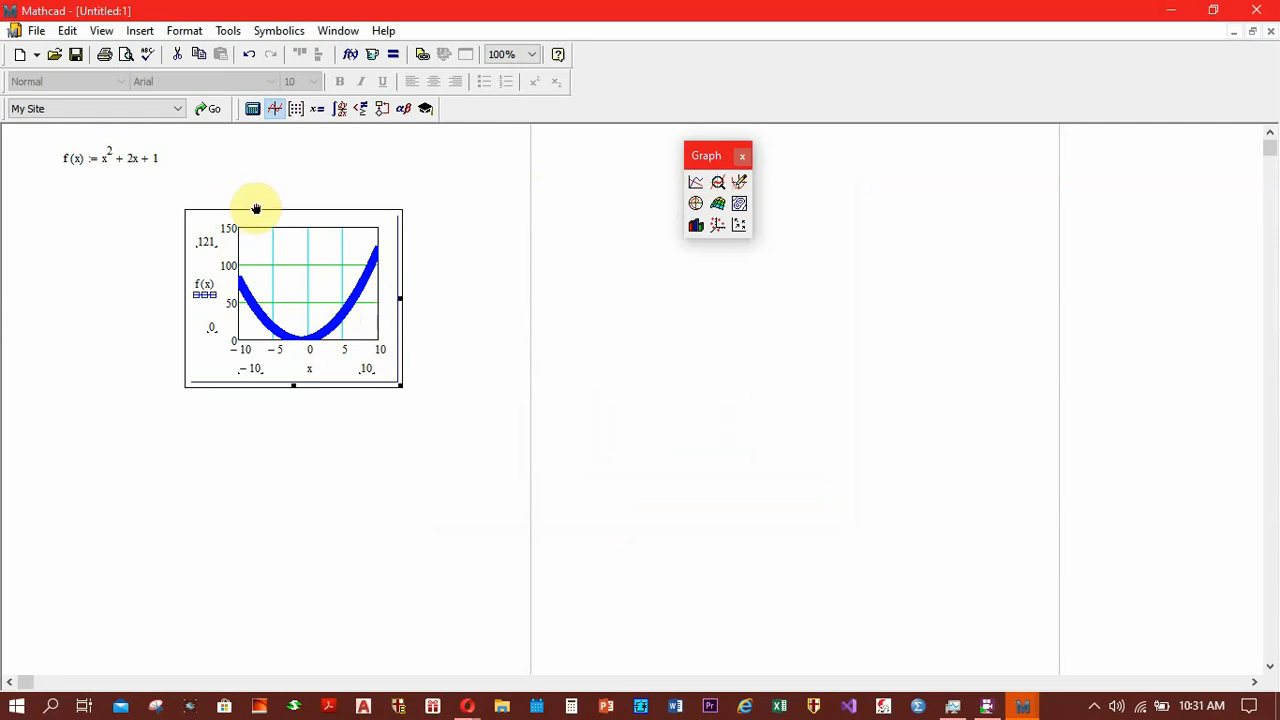
Step: Move the plot further down the worksheet and define the range variable x := -10,9..10 above it
left_click_drag(257, 212, 251, 265)
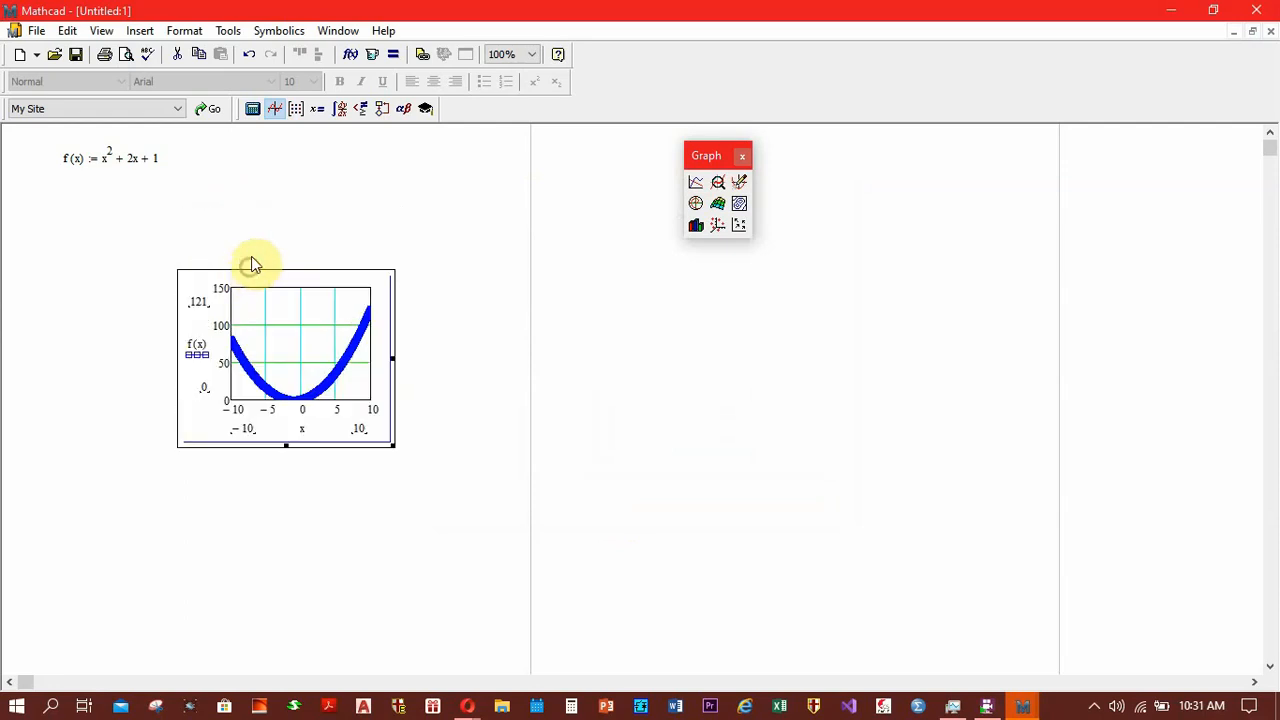
left_click(205, 222)
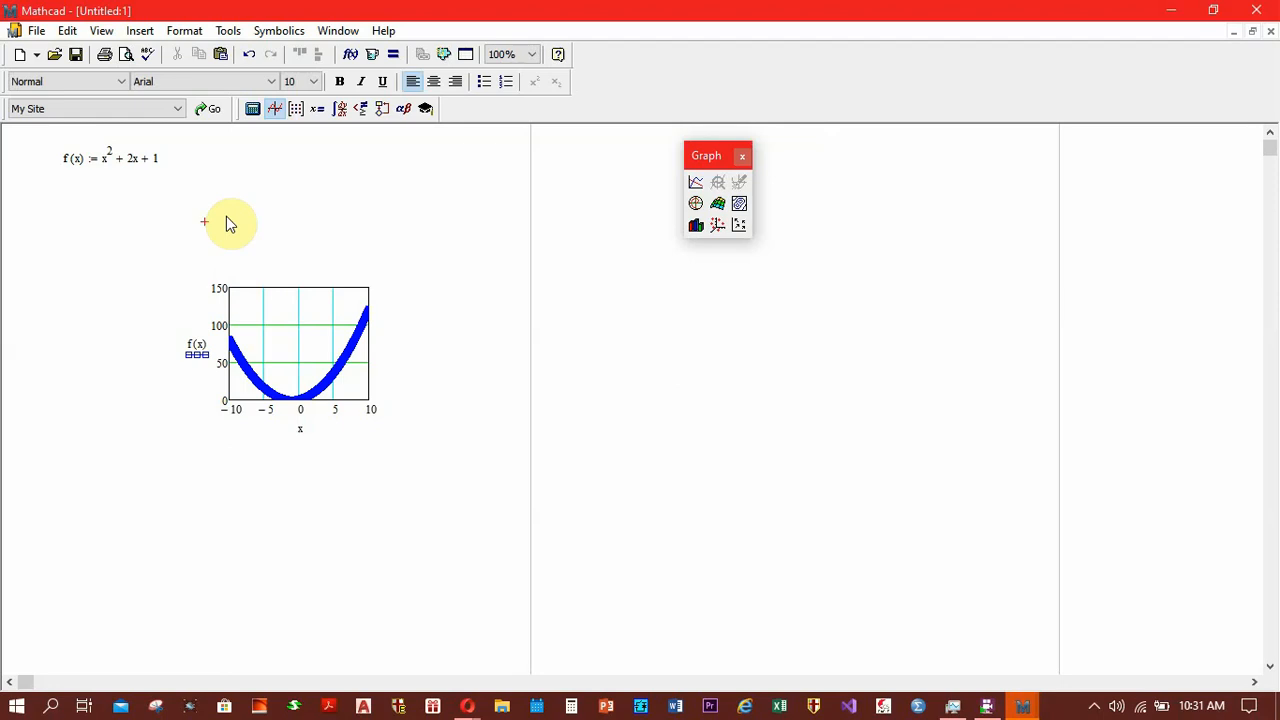
type("x :=")
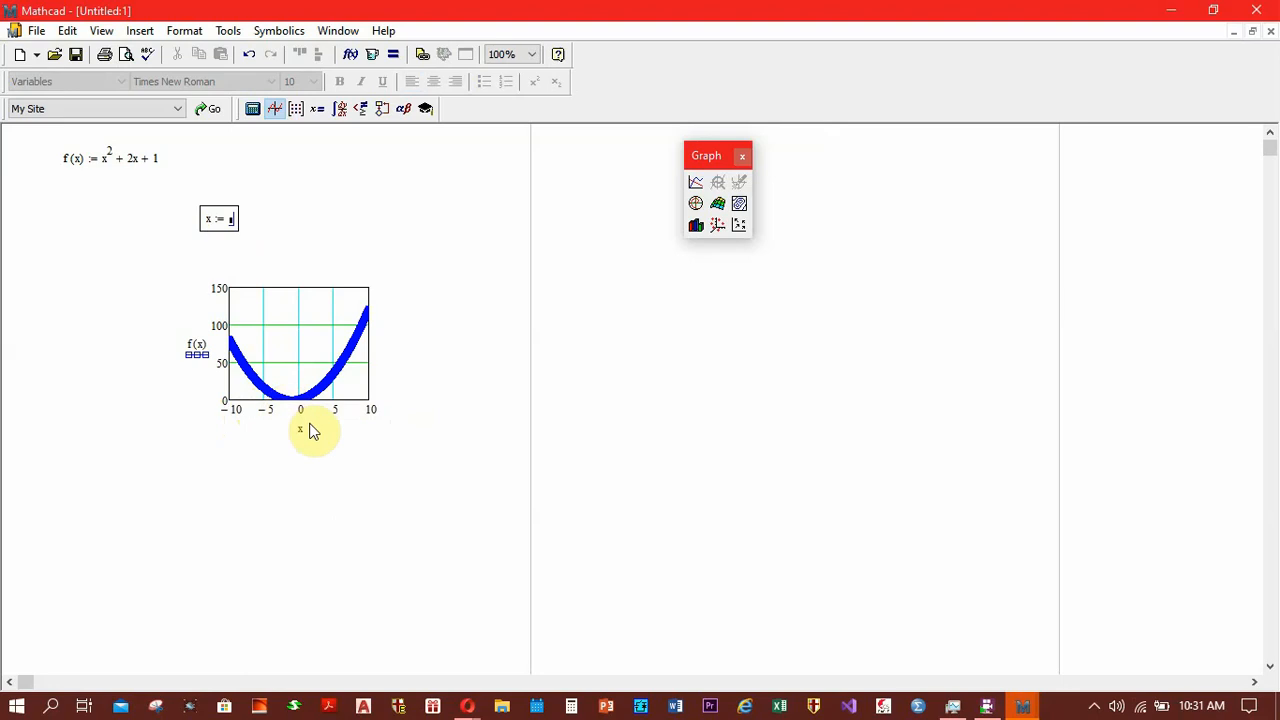
type("−10")
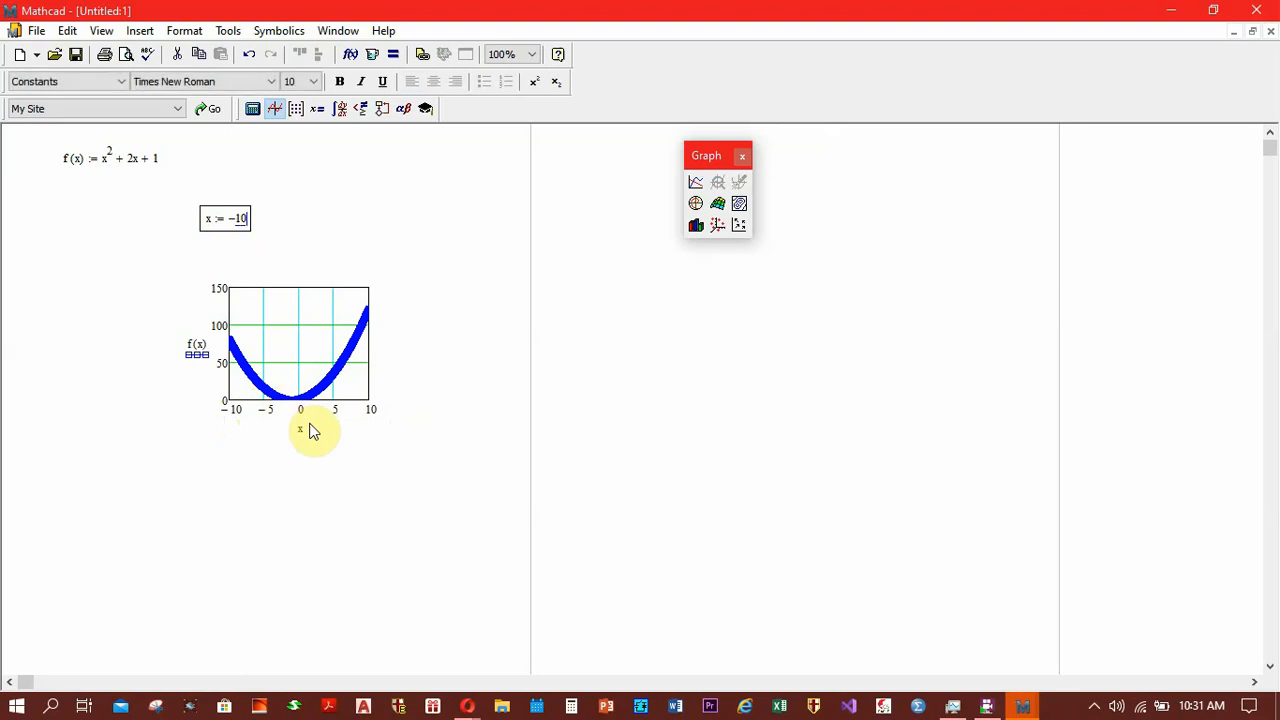
type(",9")
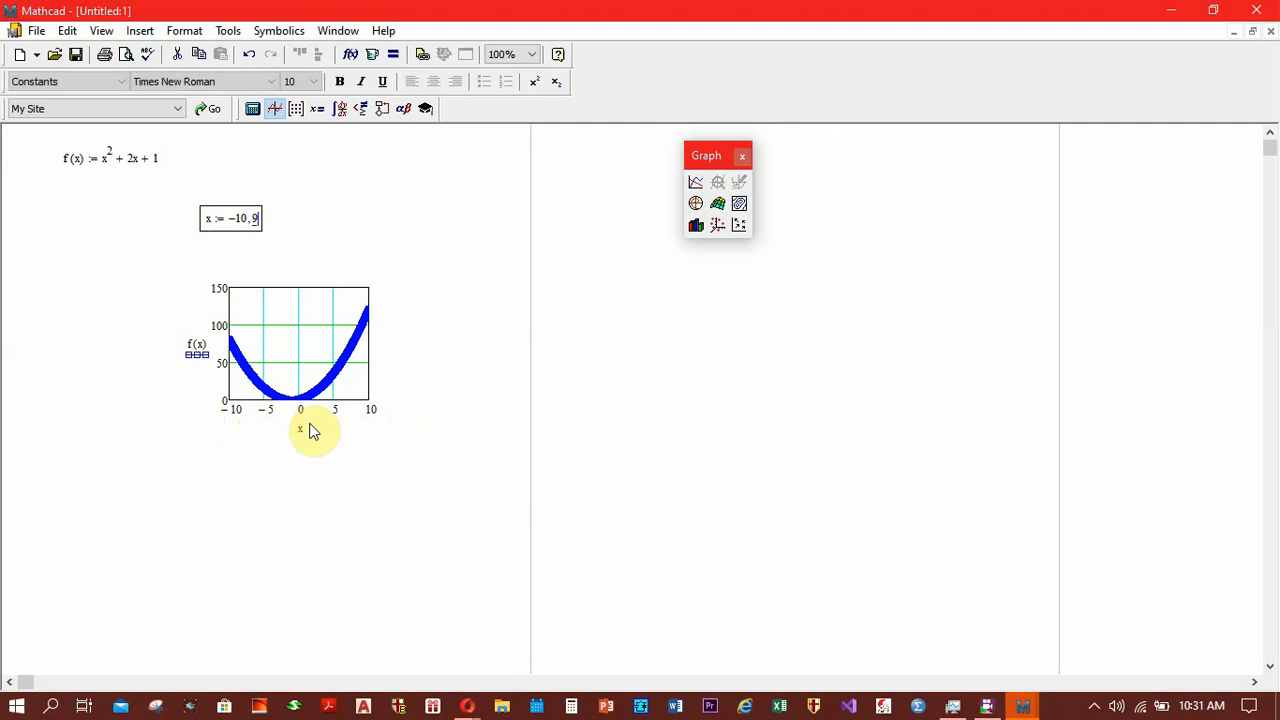
type(";")
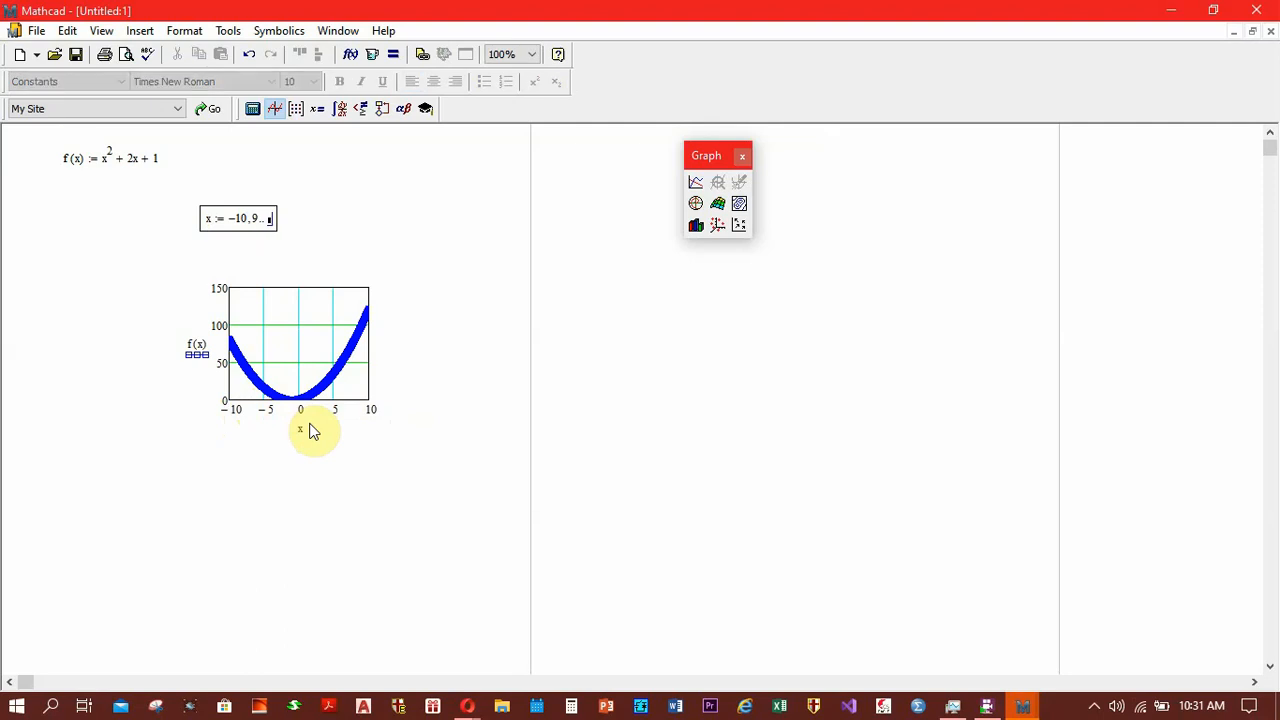
type("10")
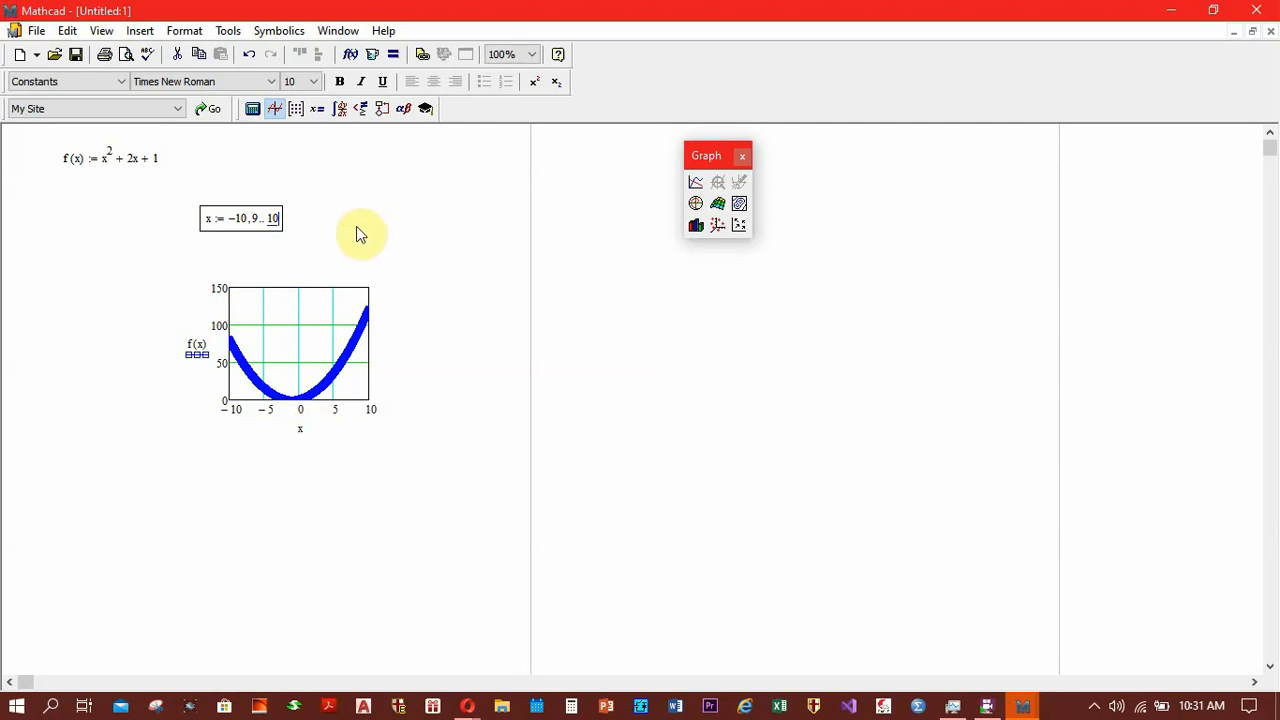
key("Return")
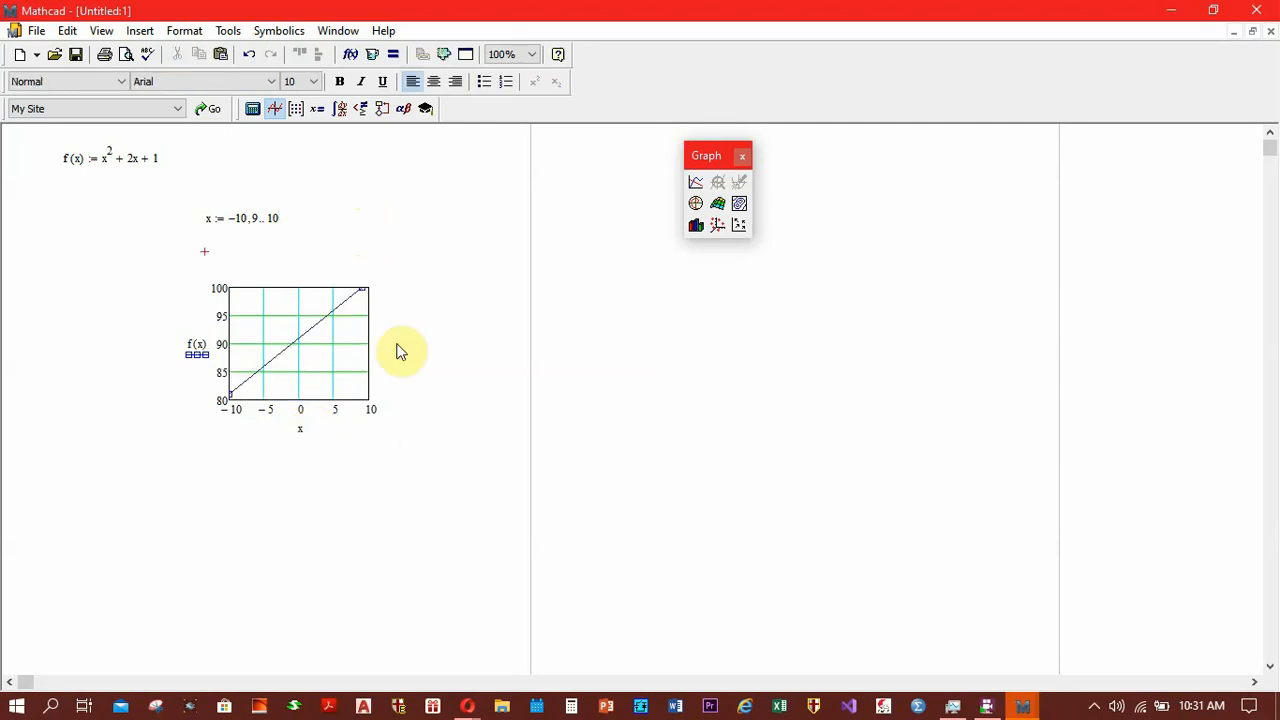
left_click(271, 226)
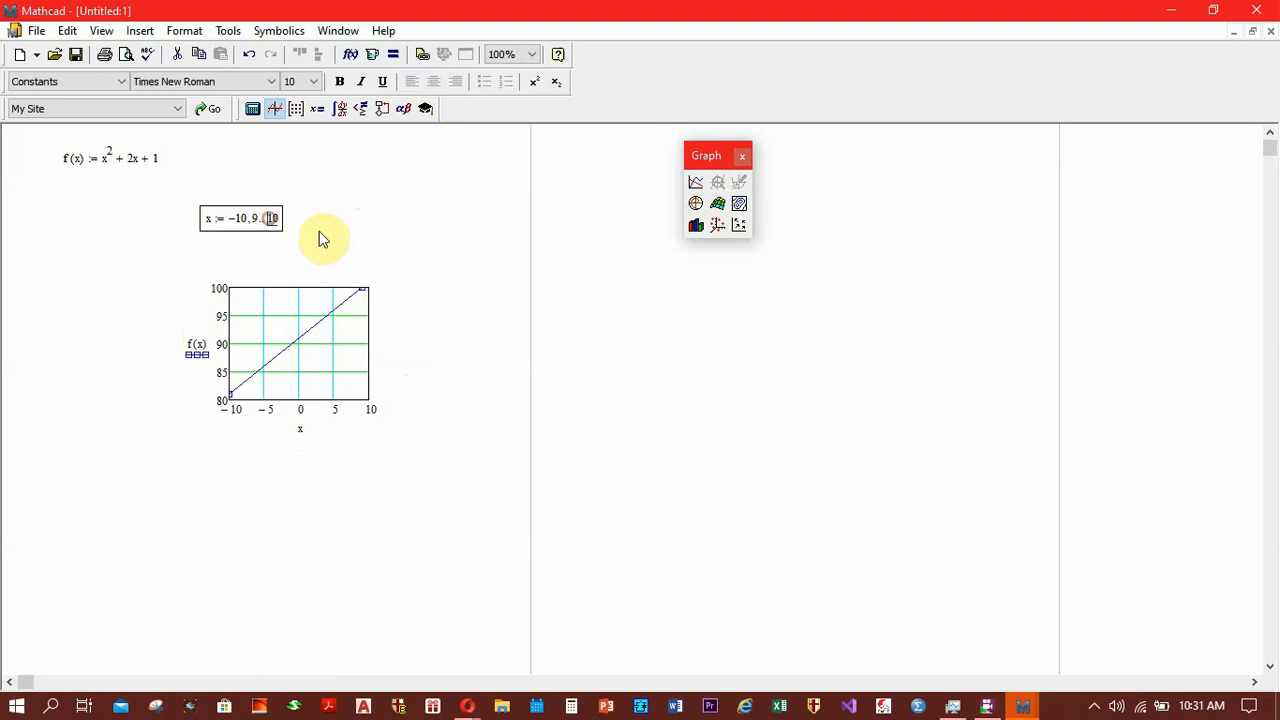
left_click(334, 323)
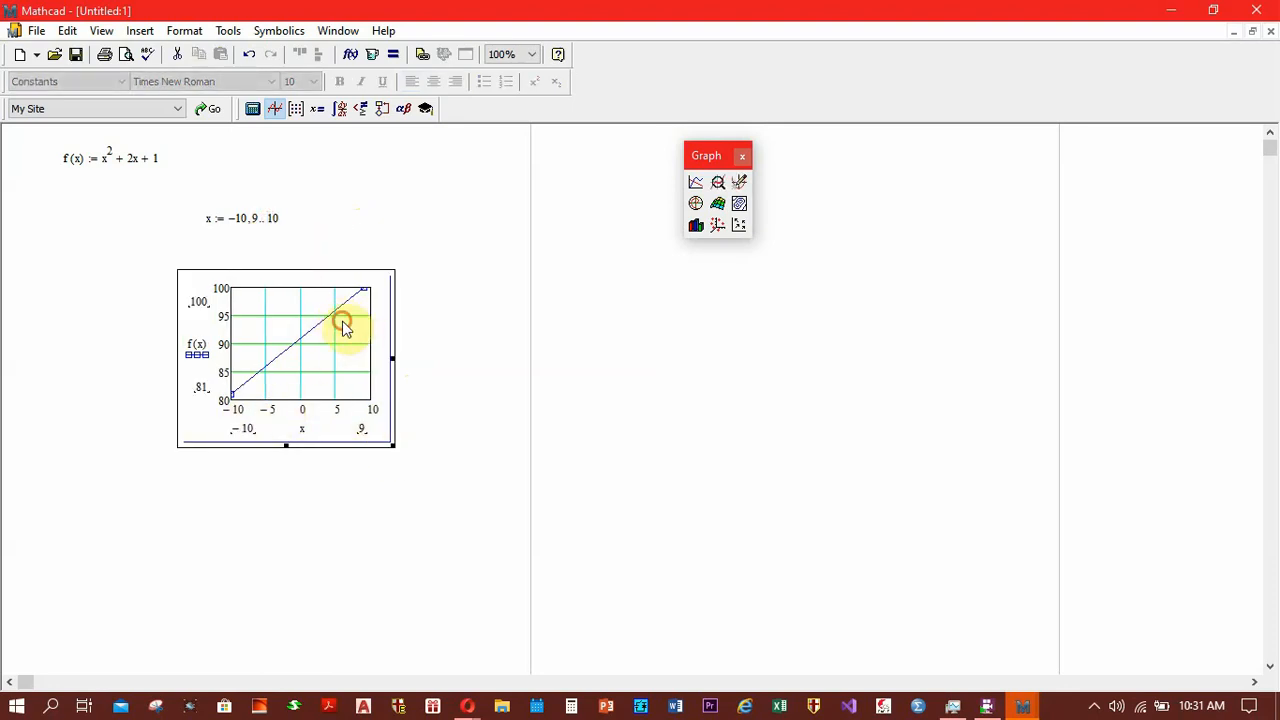
left_click(116, 328)
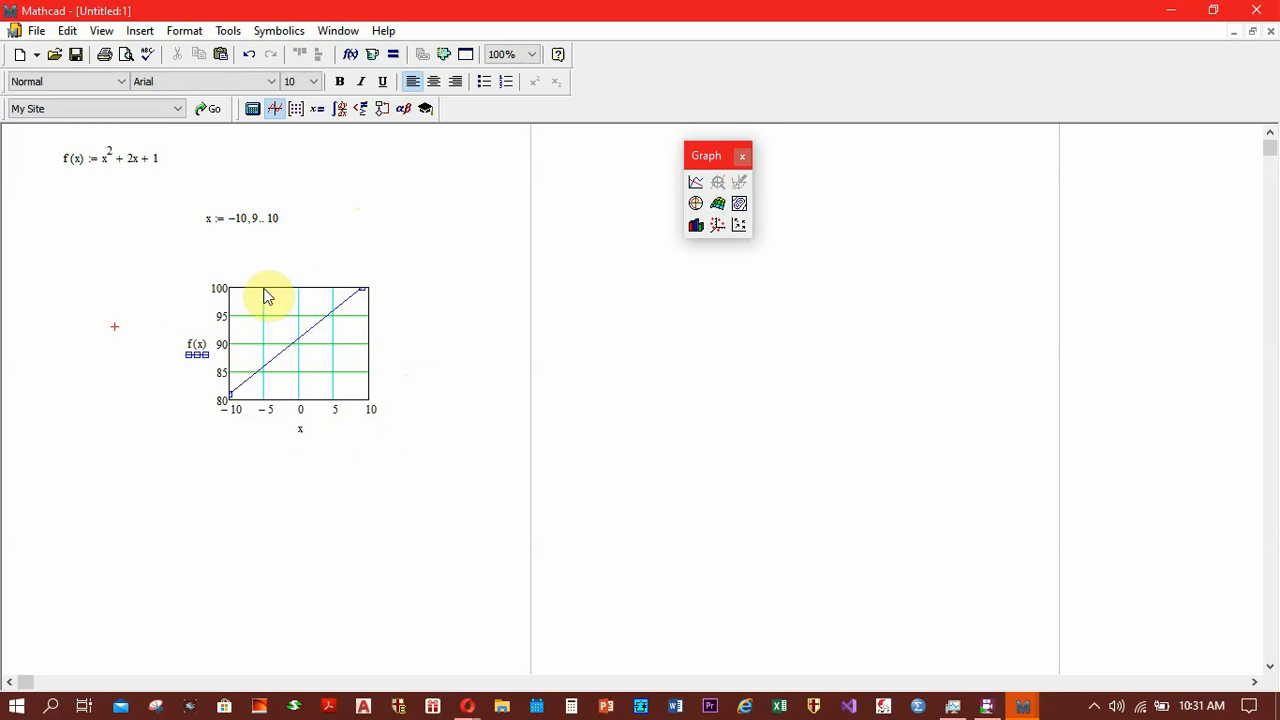
Step: Change the range variable above the plot to x := -100,-98..100
left_click(247, 220)
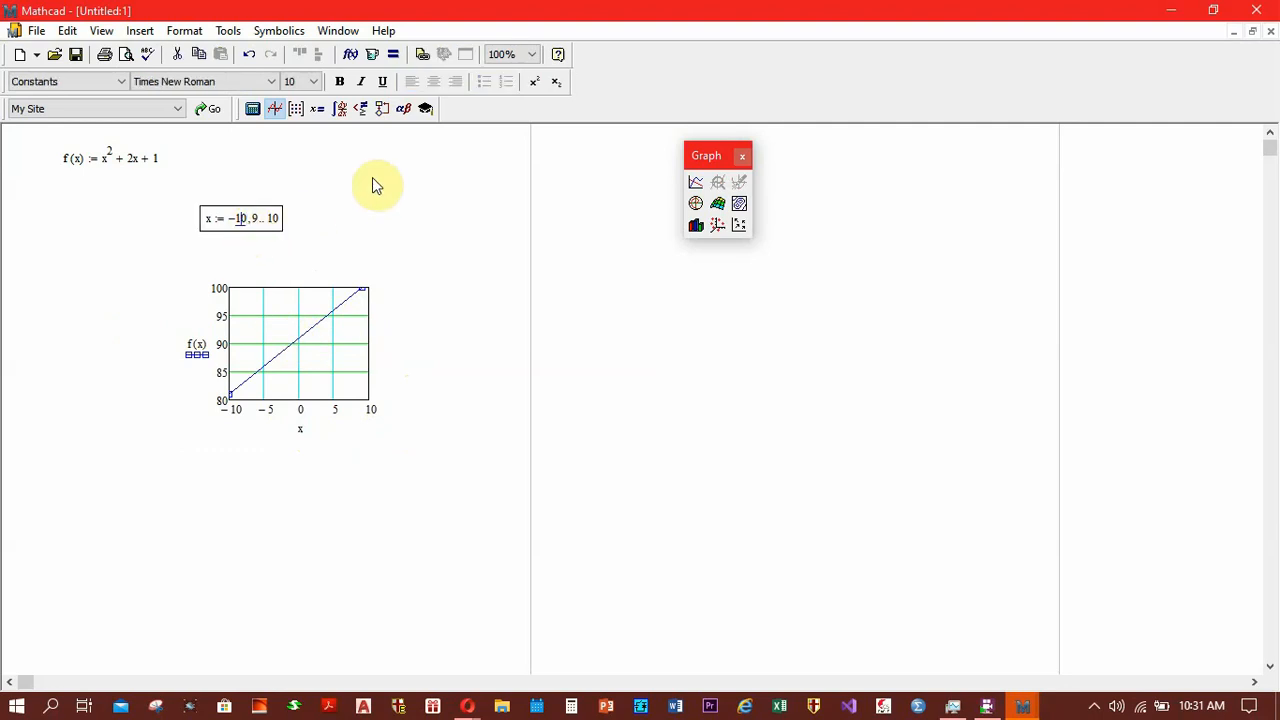
type("0")
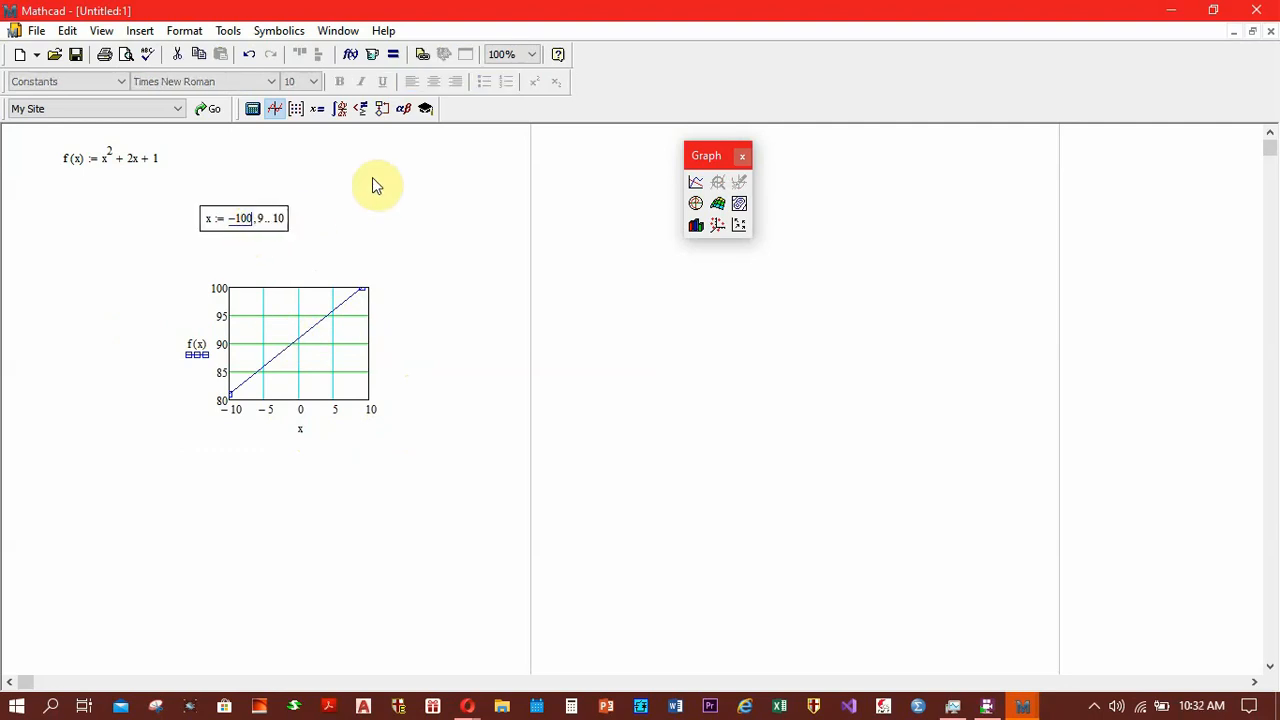
key("Right")
key("Right")
key("BackSpace")
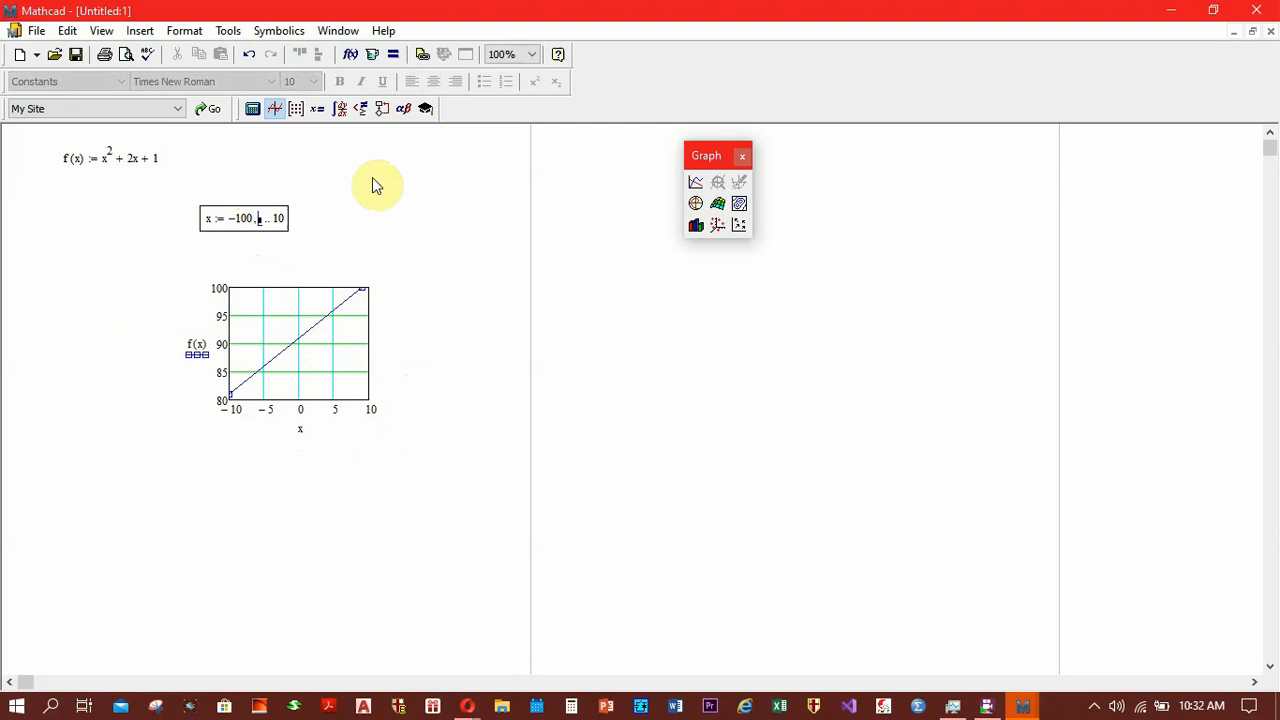
type("98")
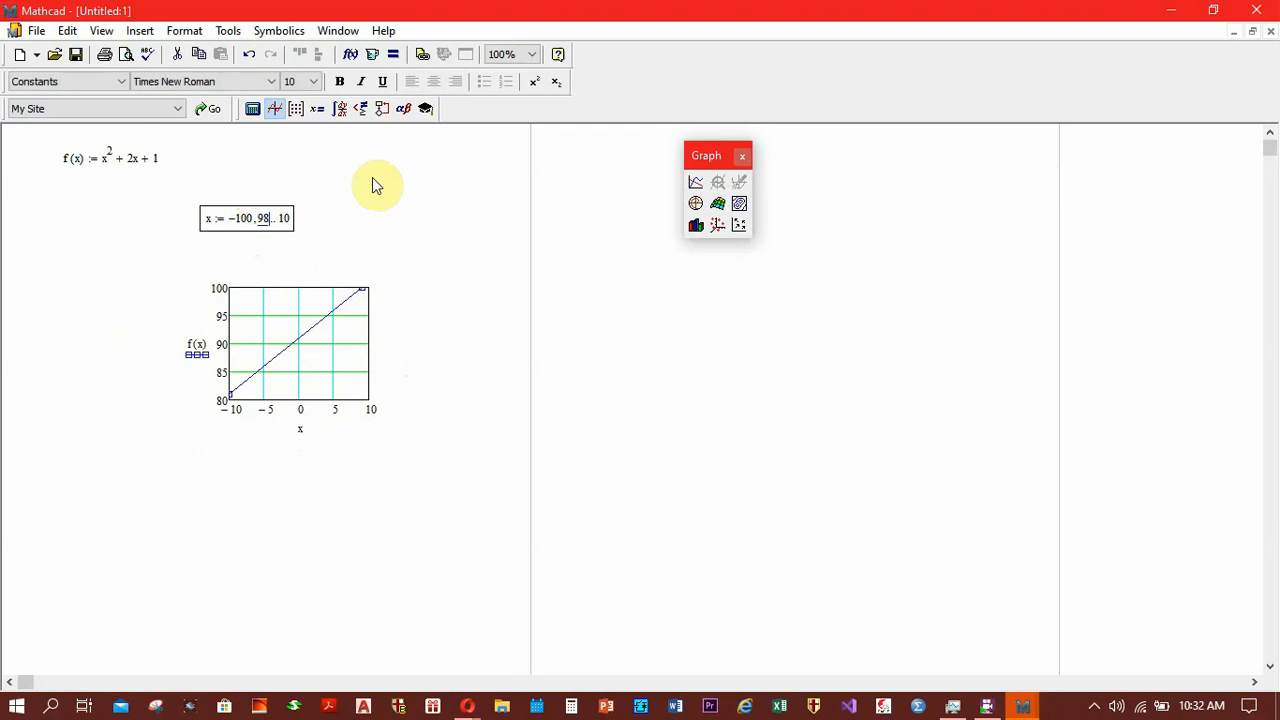
key("Left")
key("Left")
type("-")
key("Right")
key("Right")
key("Right")
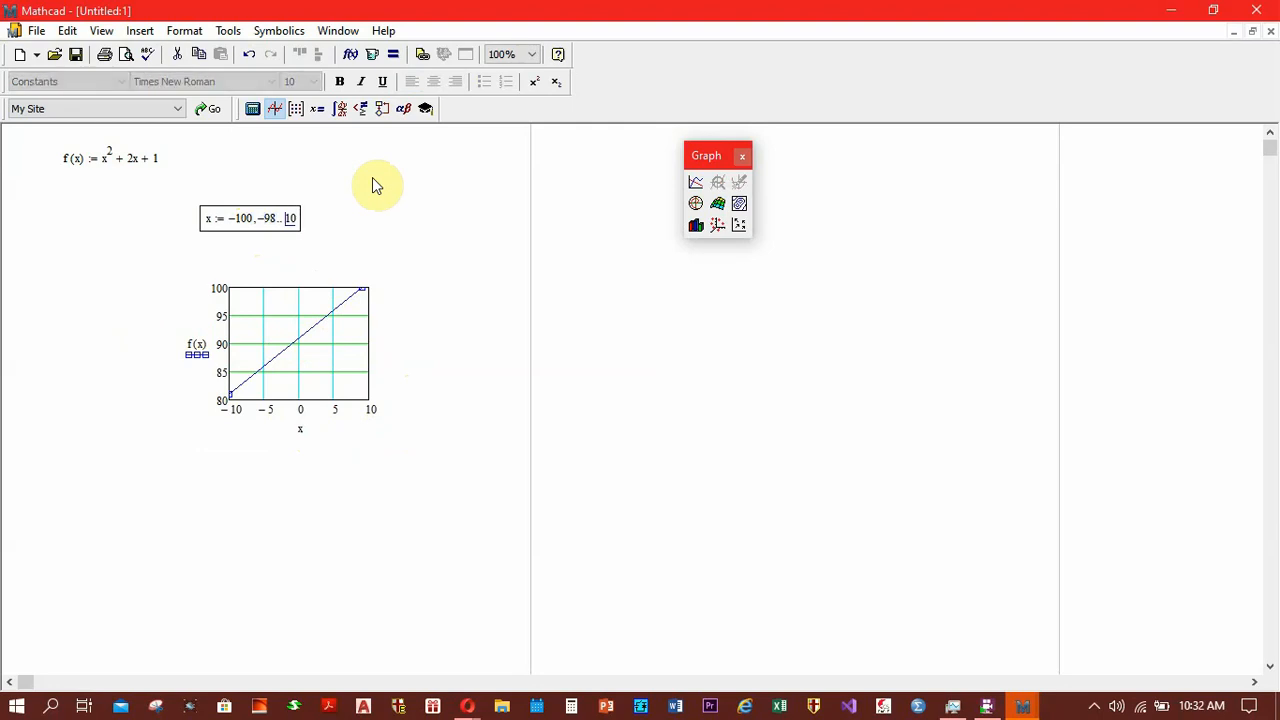
type("0")
key("Return")
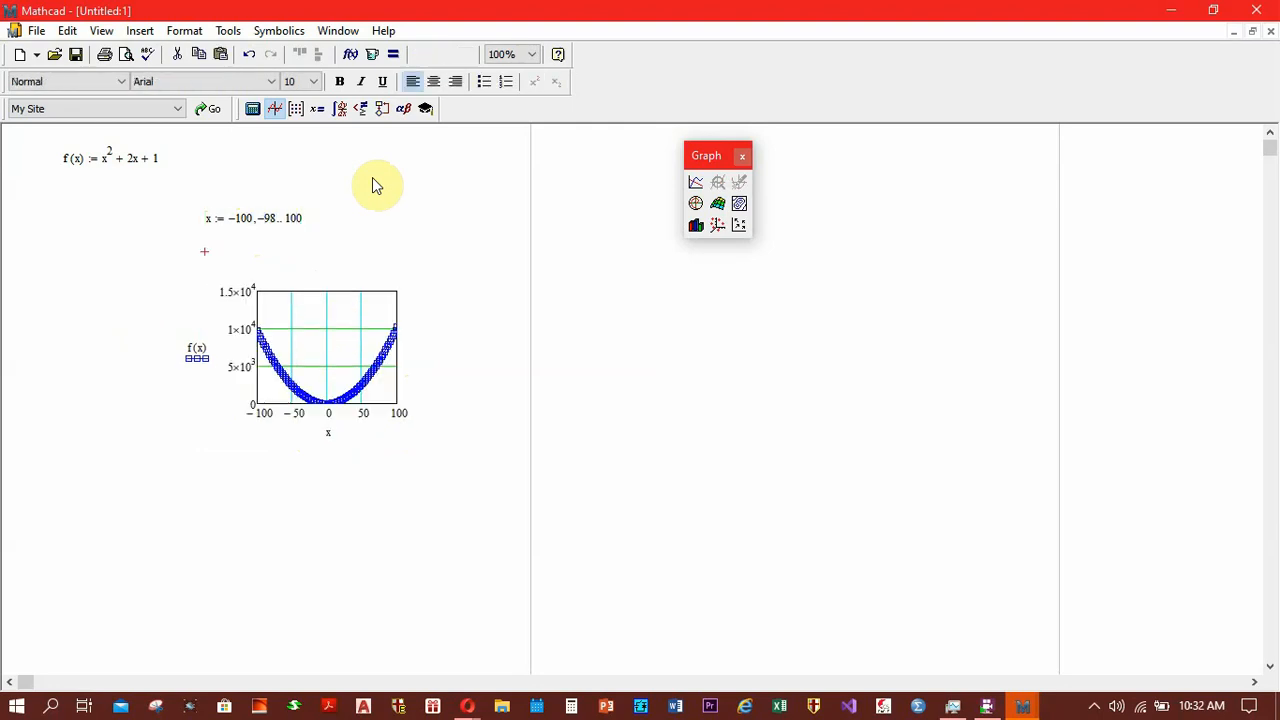
Step: Change the range variable's start, second value and end so it reads x := -10,-9..10
left_click(241, 223)
left_click(288, 226)
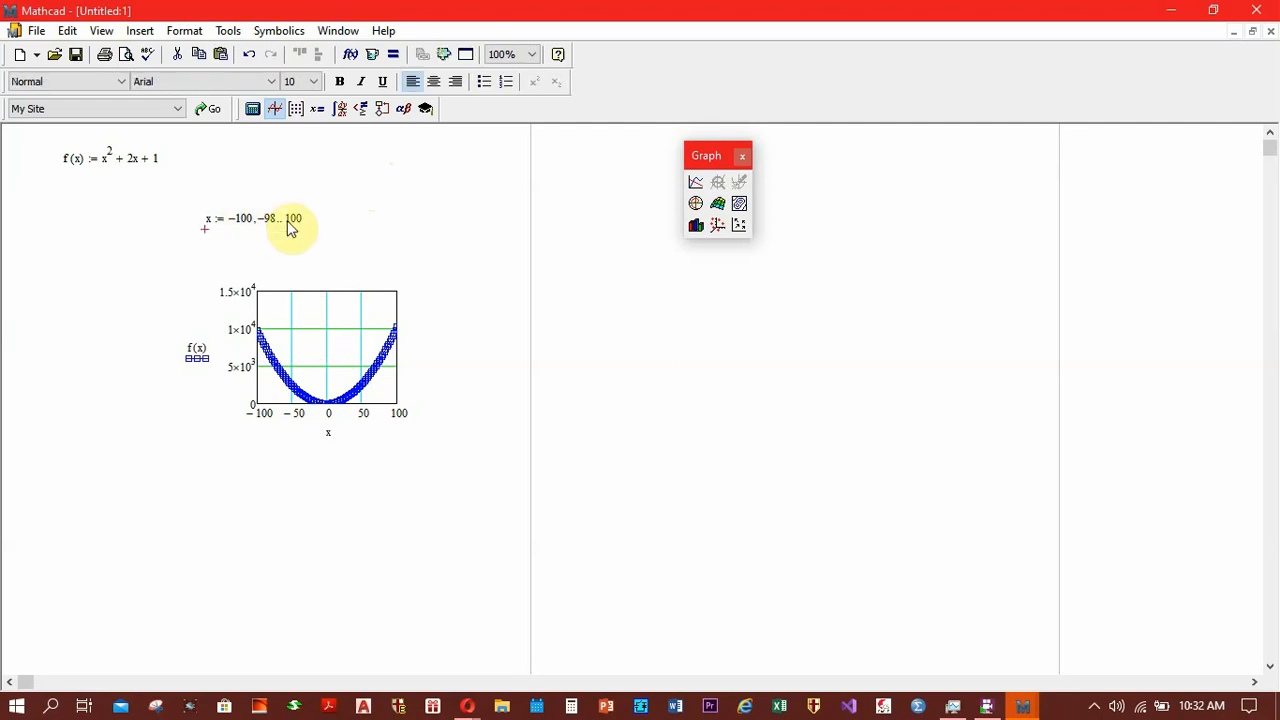
left_click(247, 222)
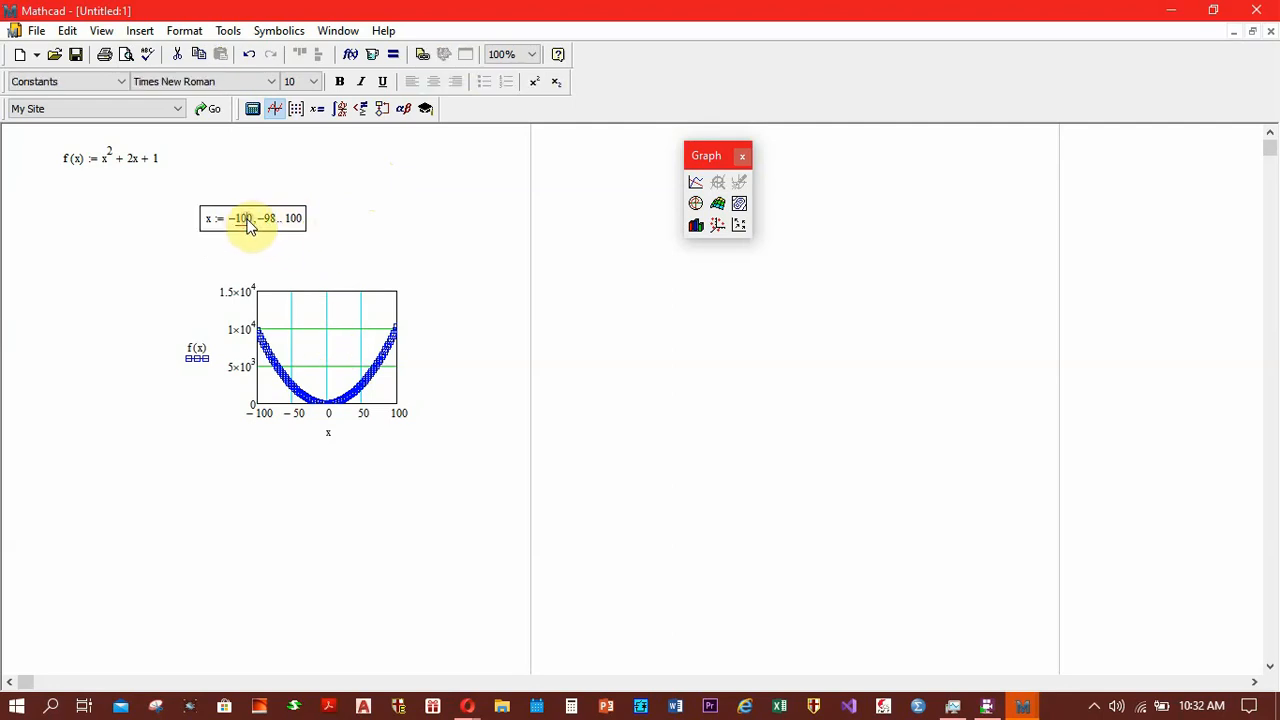
key("Right")
key("Right")
key("Right")
key("Right")
key("Right")
key("BackSpace")
key("Right")
key("Right")
key("Right")
key("Right")
key("Return")
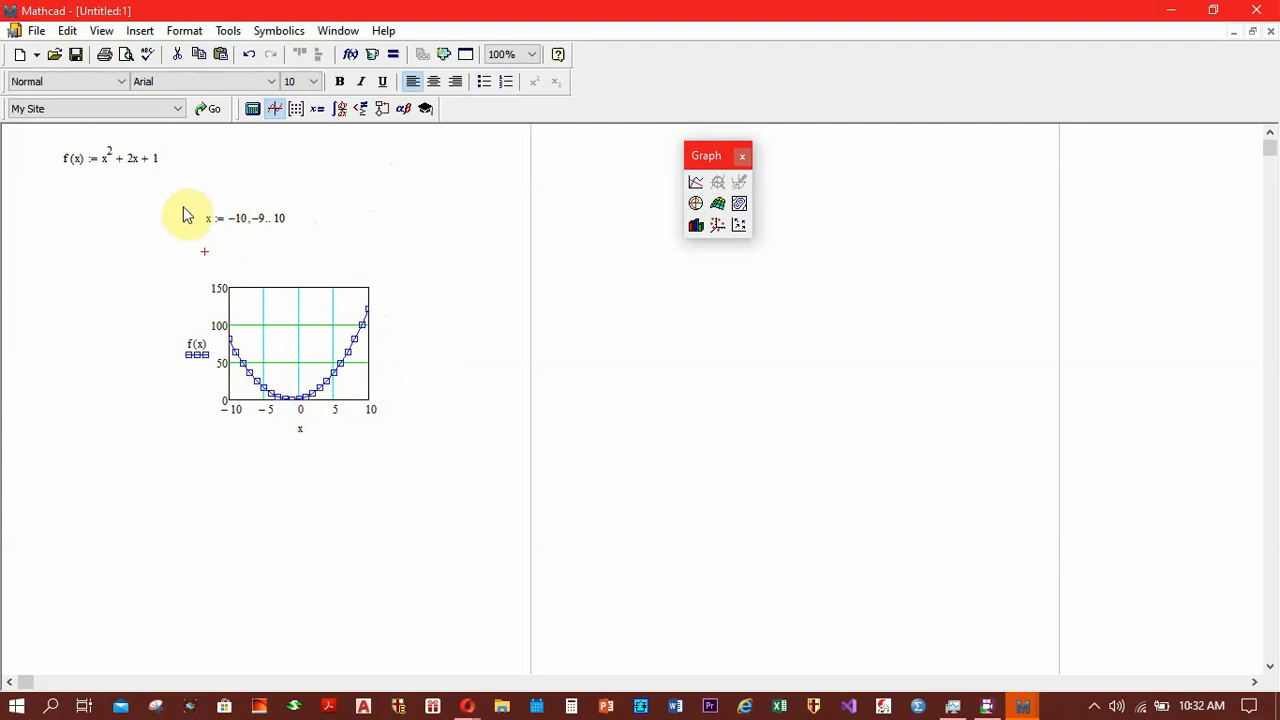
Step: Move the range variable definition x := -10,-9..10 up the worksheet, above and to the right of the f(x) definition
left_click_drag(182, 199, 303, 240)
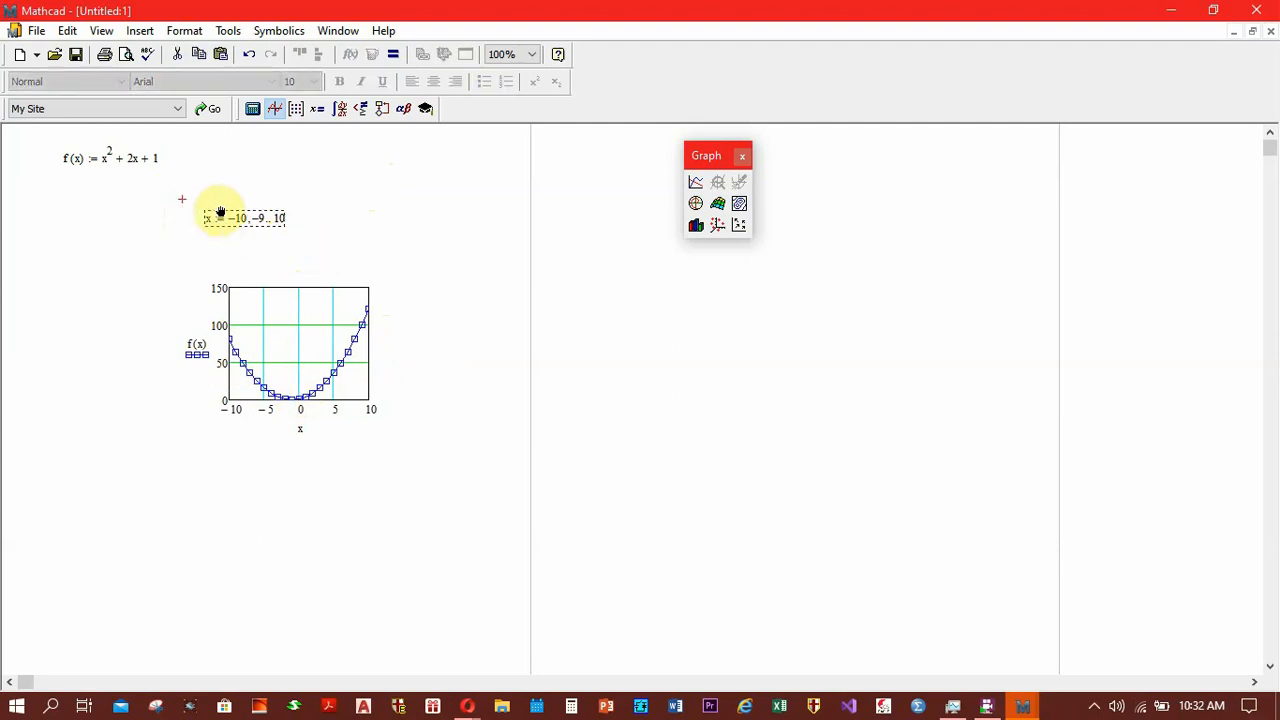
left_click_drag(221, 213, 288, 131)
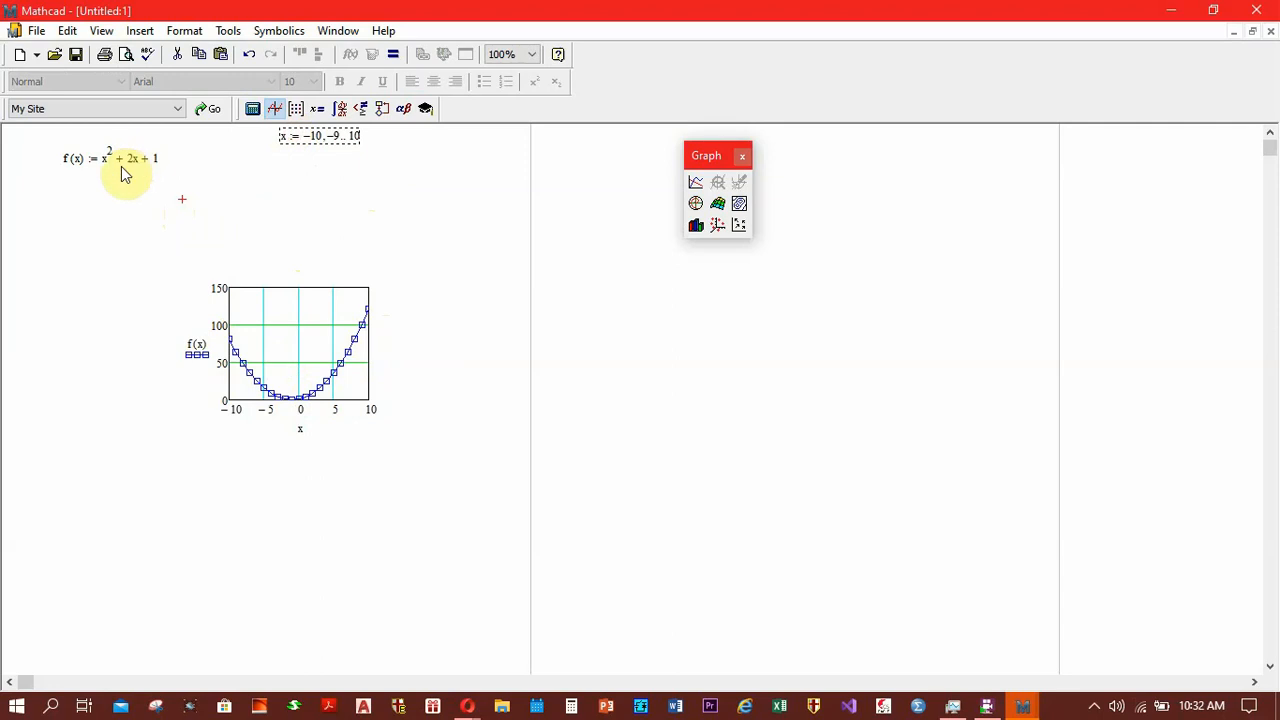
left_click(88, 182)
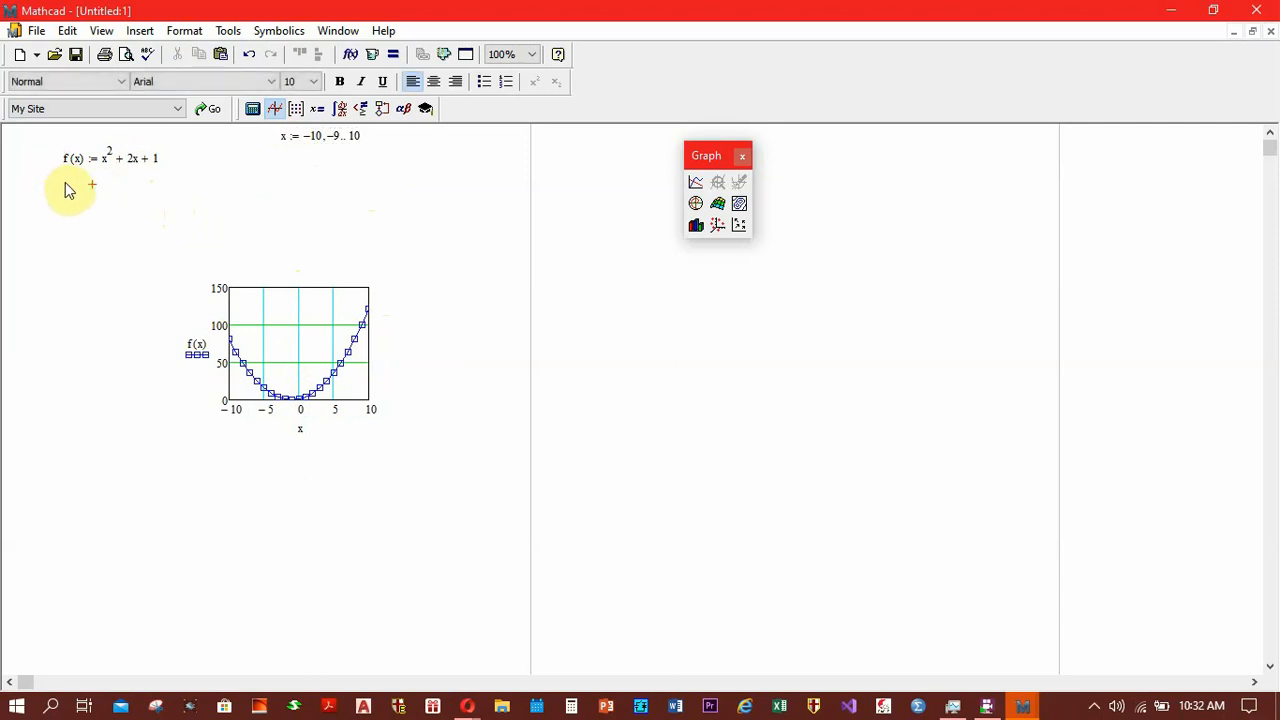
Step: Enter the definition f1 := -x^2 + 2x + 1 directly below the f(x) definition
left_click(66, 182)
type("f")
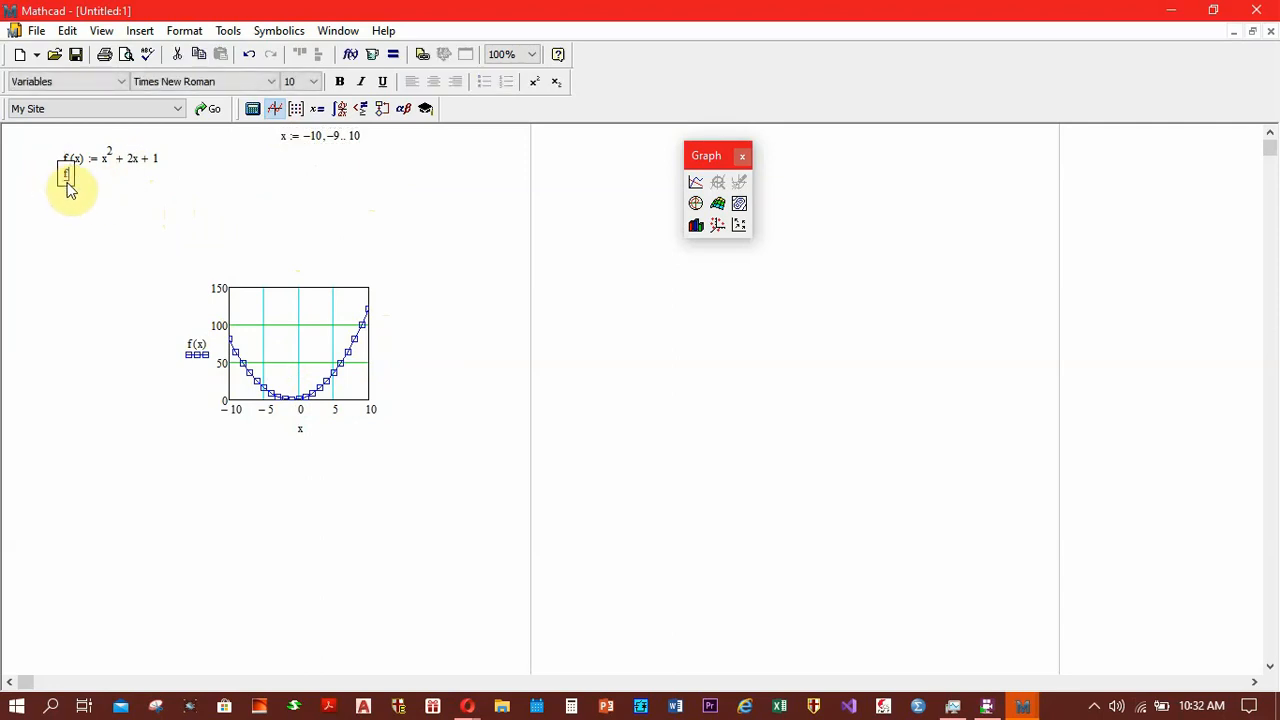
type("1 :=")
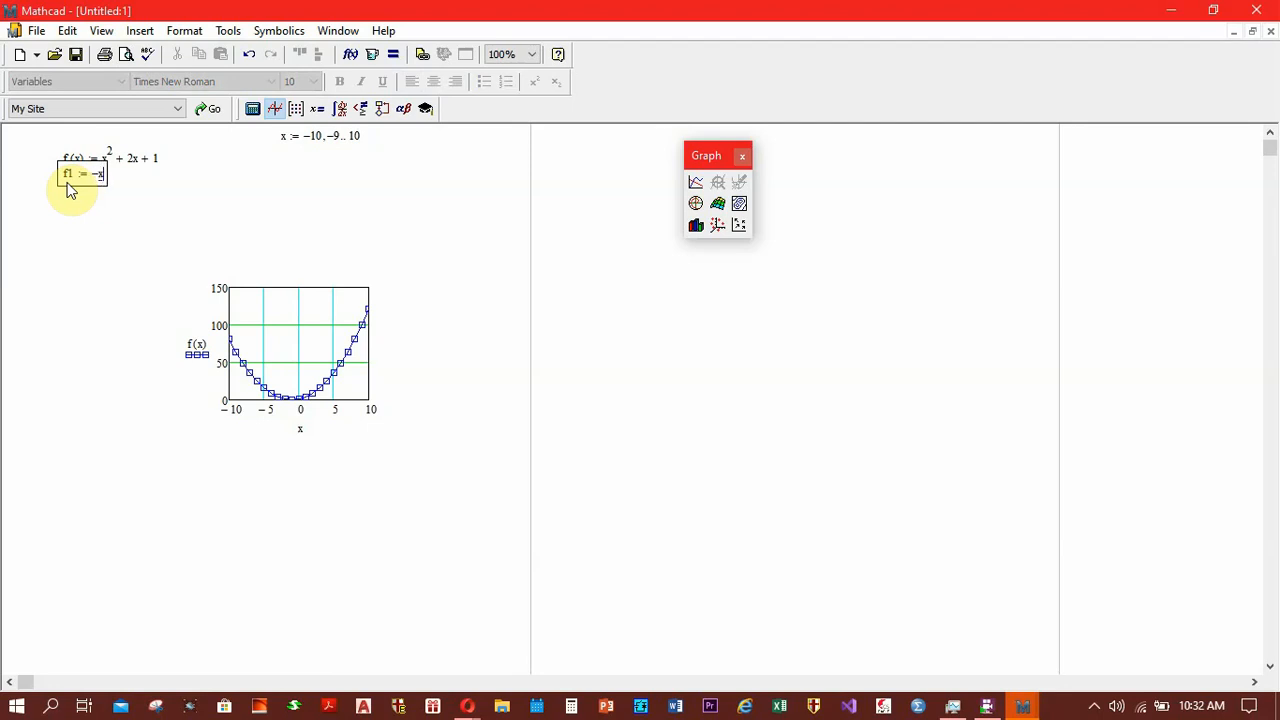
type("-x^2")
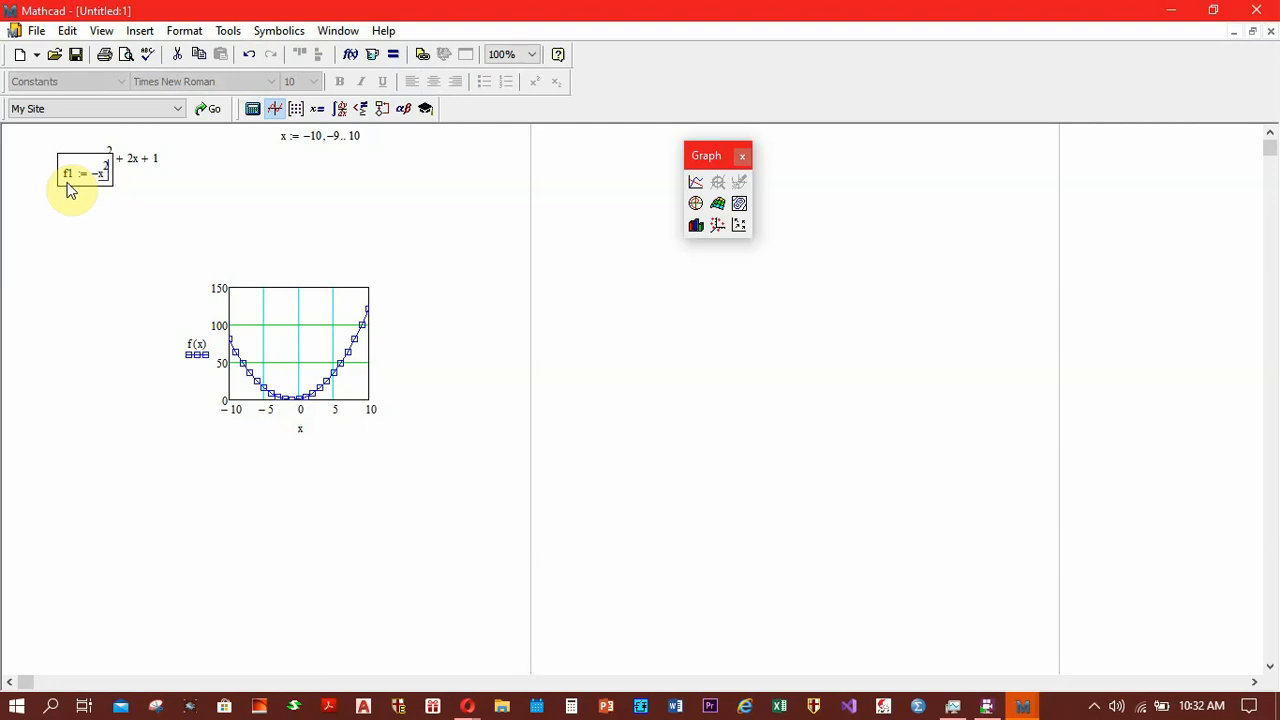
key("space")
type("+2*x+1")
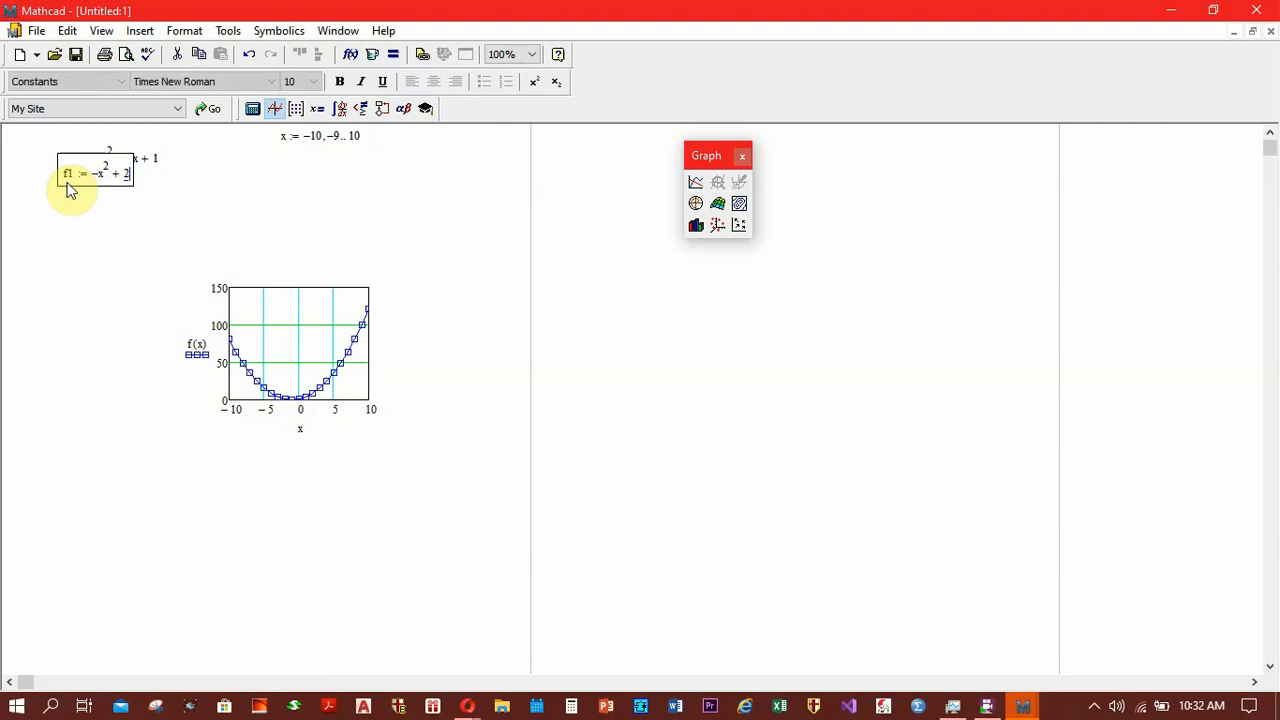
key("Return")
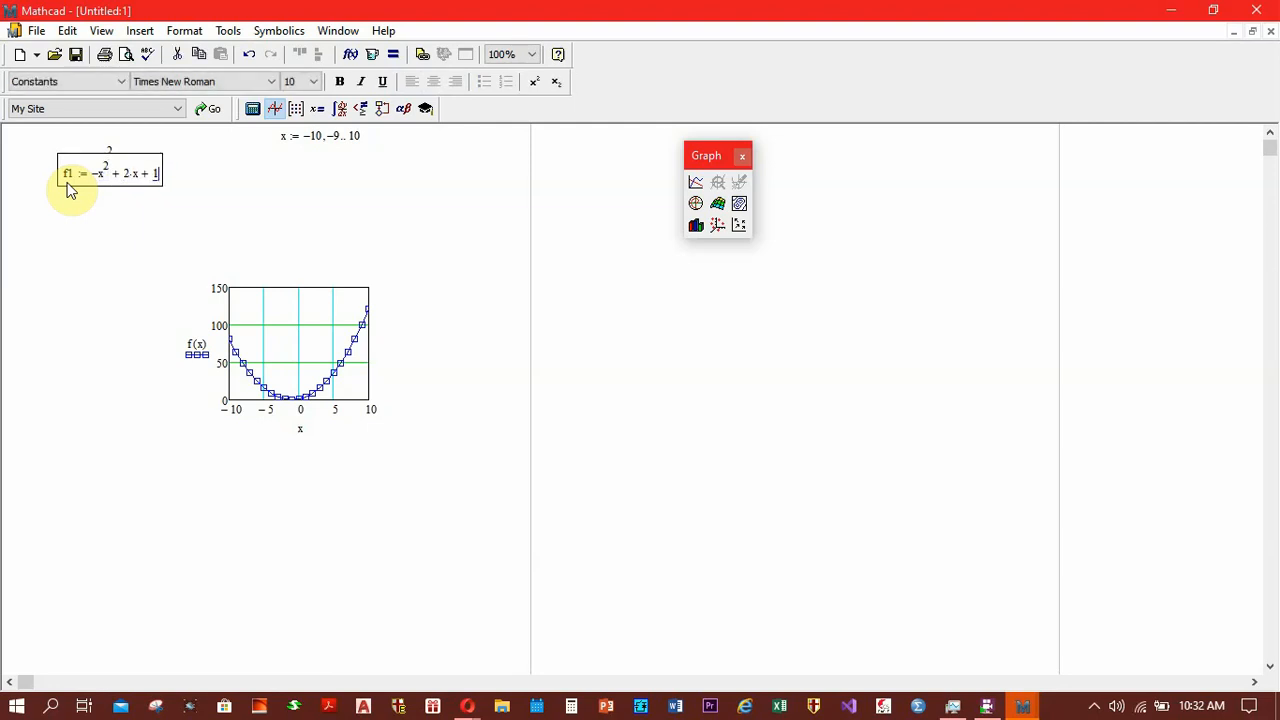
Step: Move the f1 definition slightly down so it no longer overlaps the f(x) definition
left_click(88, 173)
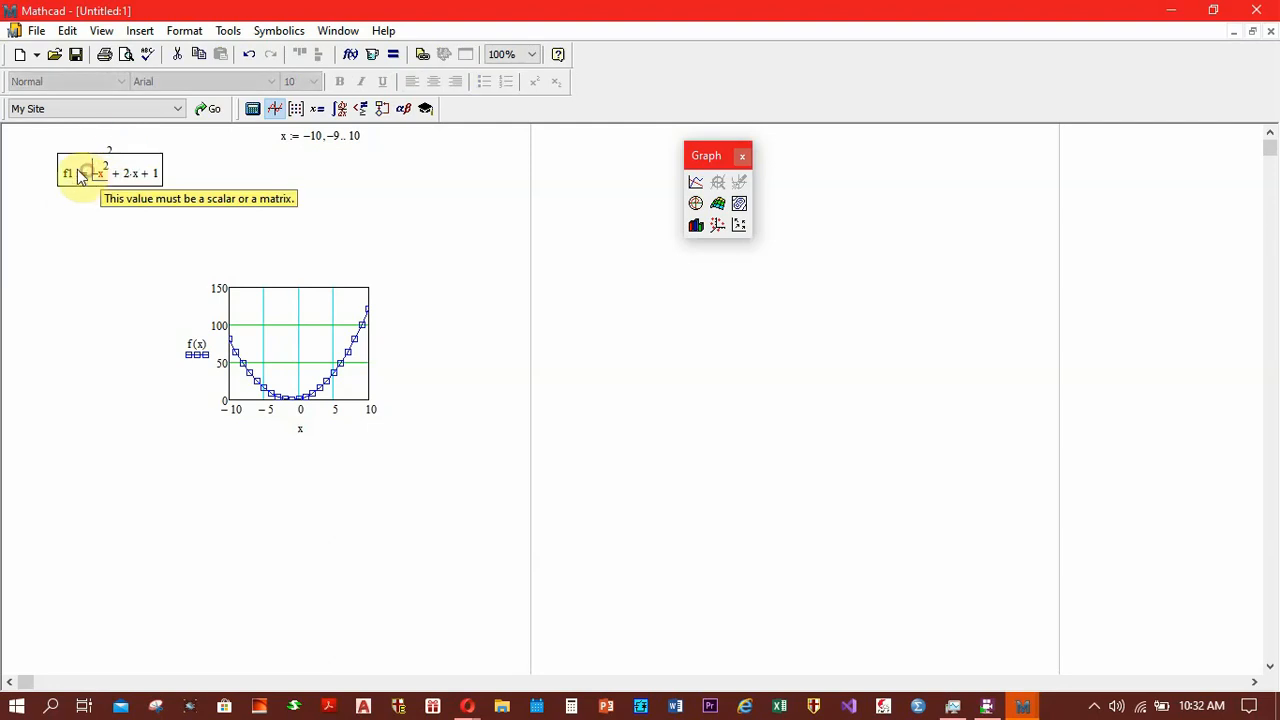
left_click_drag(64, 154, 66, 204)
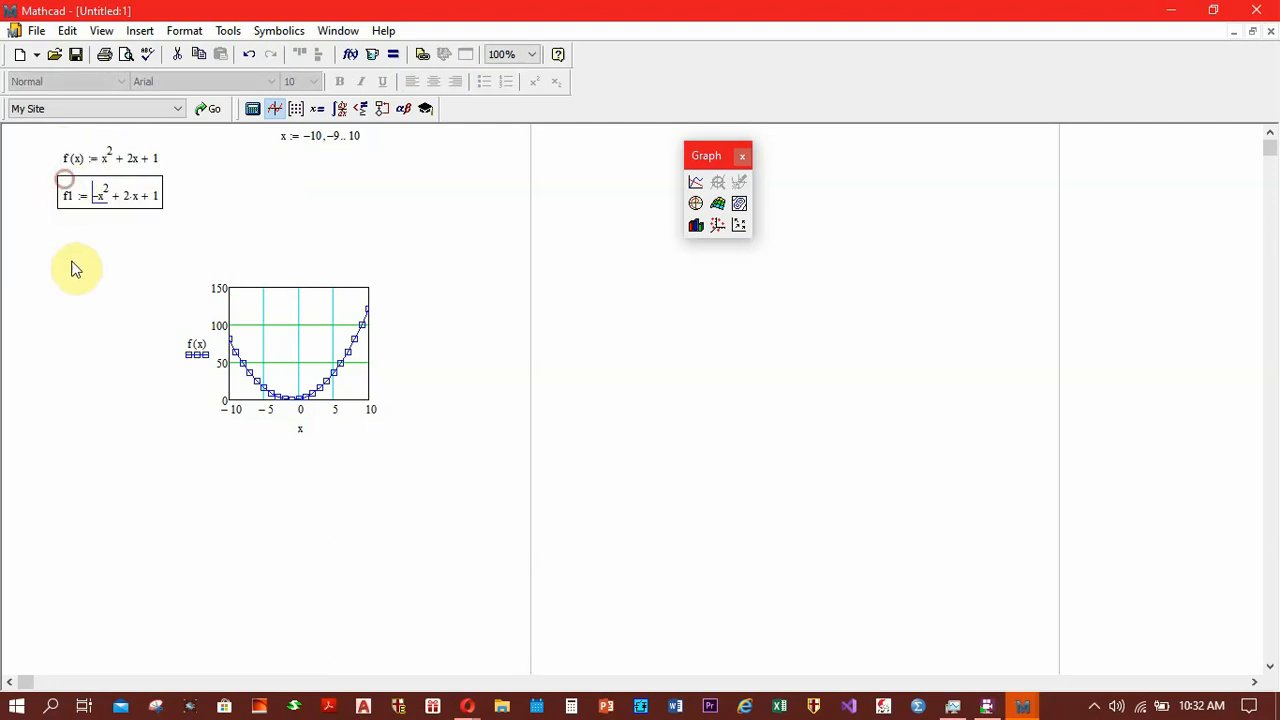
left_click(77, 244)
left_click(116, 196)
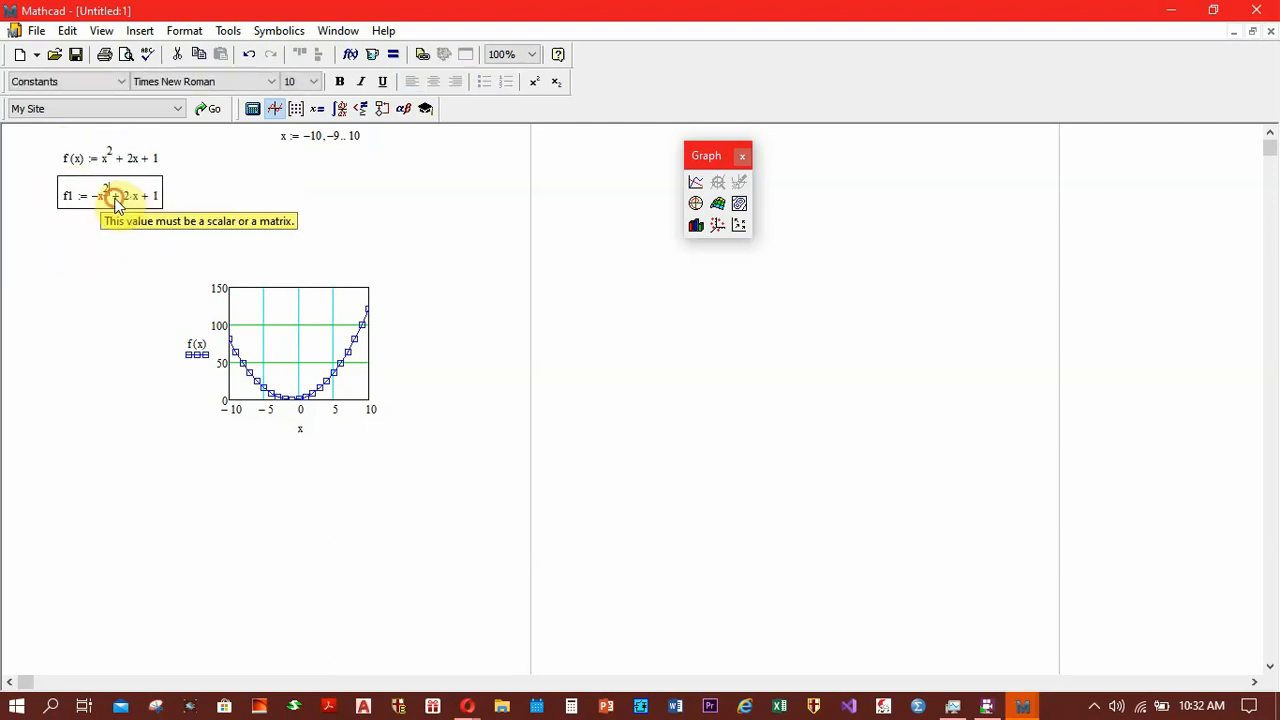
left_click(219, 198)
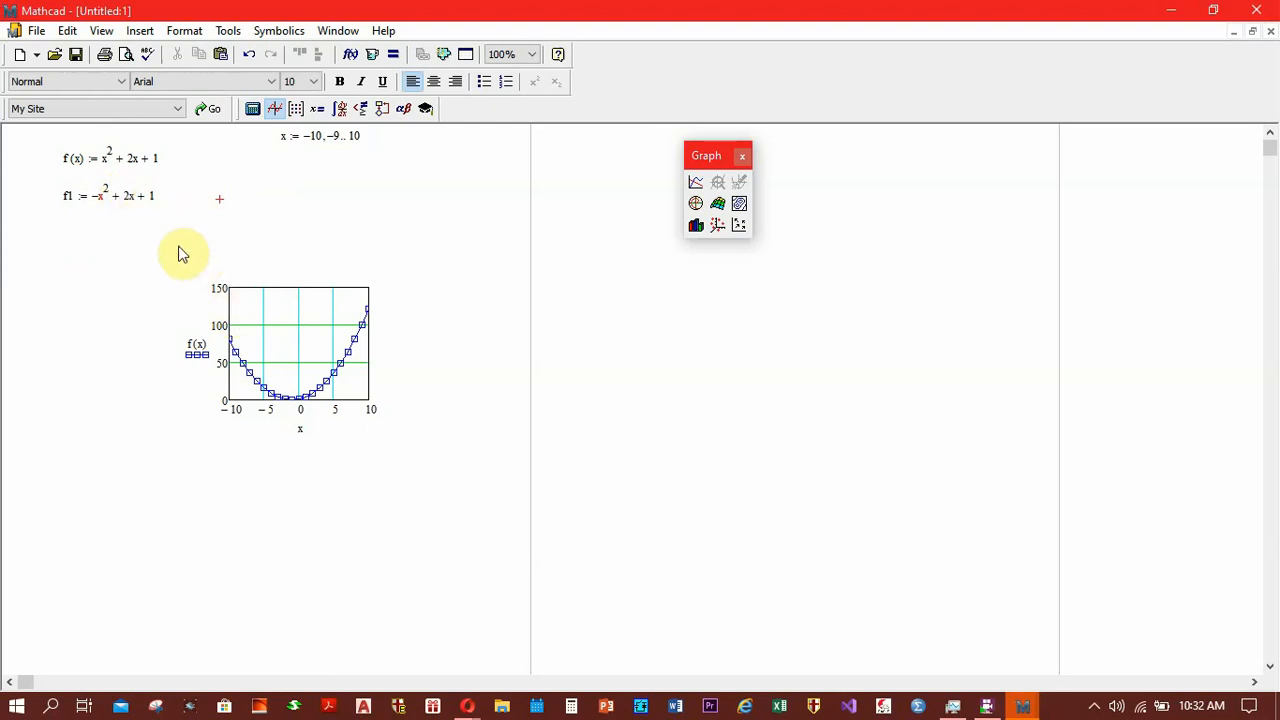
Step: Add the argument x to the f1 definition so it reads f1(x) := -x^2 + 2x + 1
left_click(74, 198)
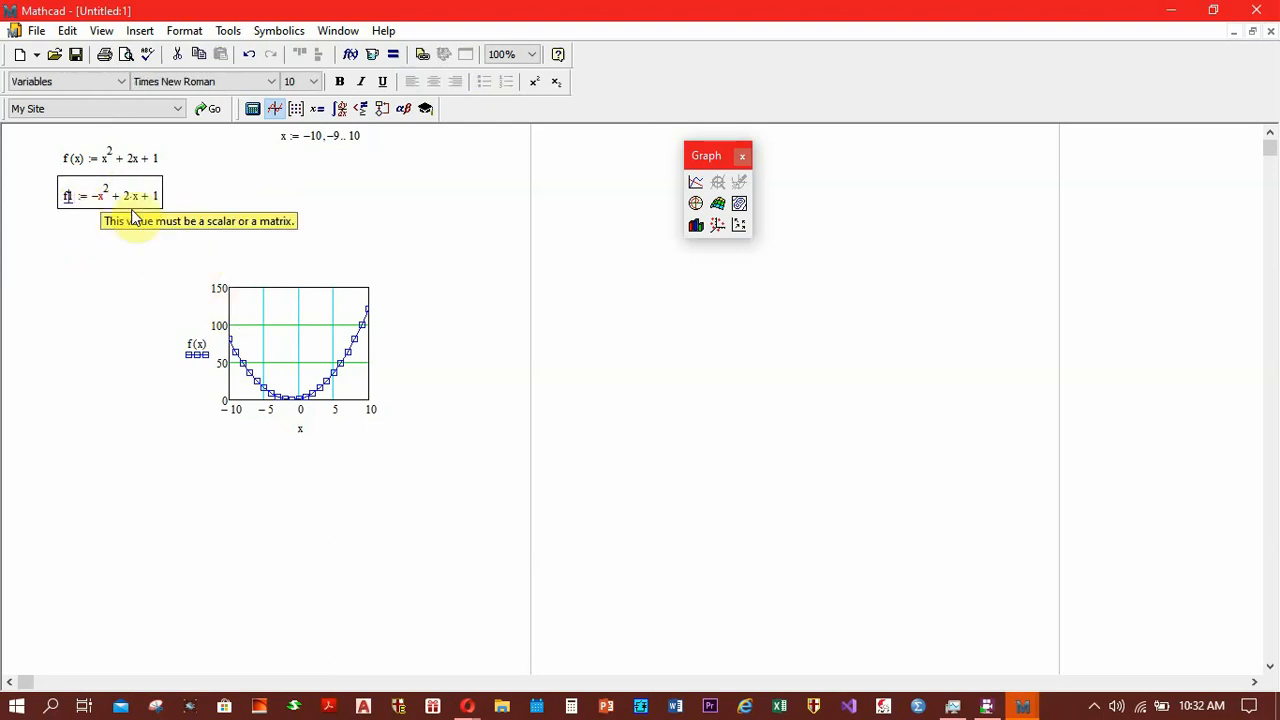
type("(")
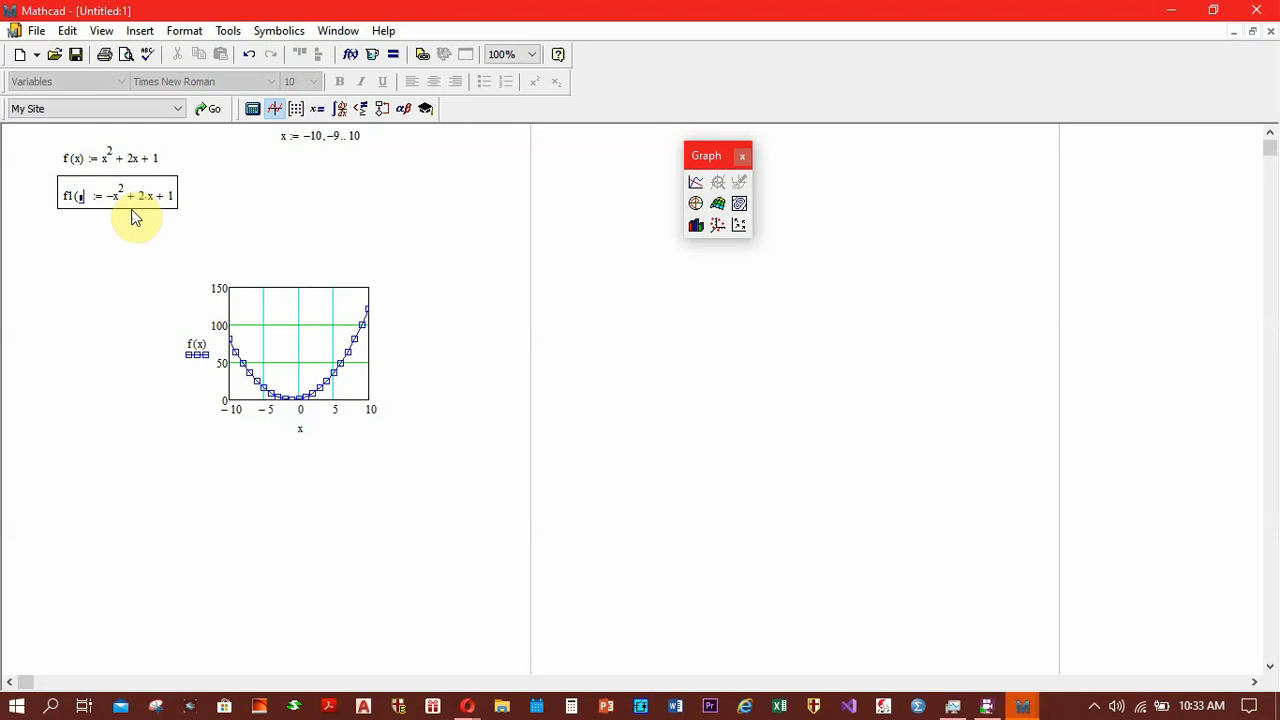
type("x")
left_click(131, 214)
left_click(133, 279)
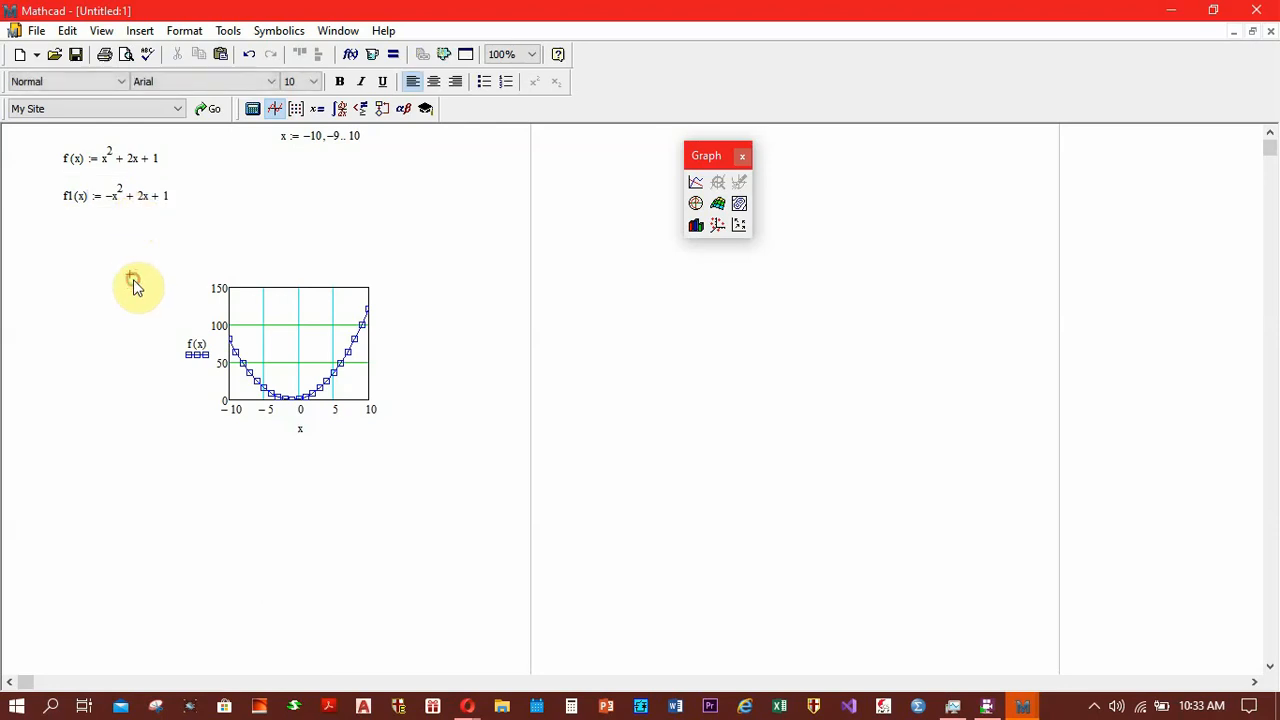
Step: Enable the secondary Y axis in the X-Y plot's formatting and accept the change
left_click(236, 347)
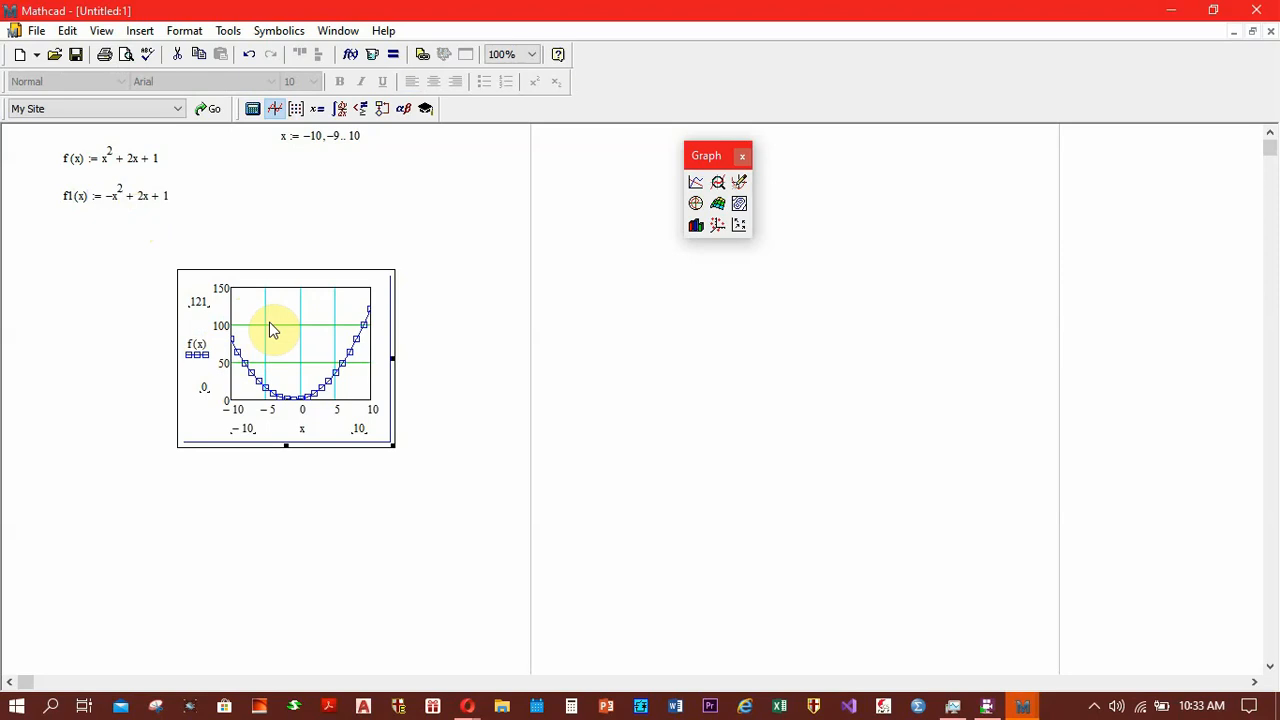
double_click(272, 328)
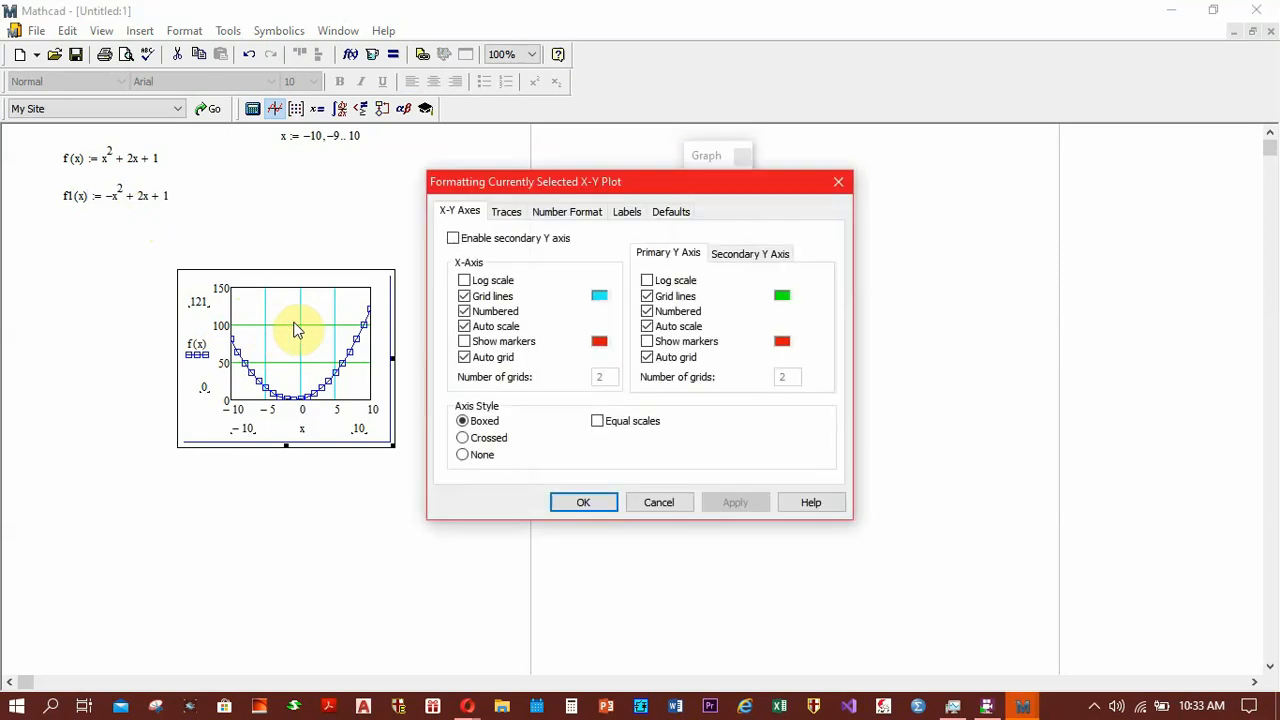
left_click(455, 240)
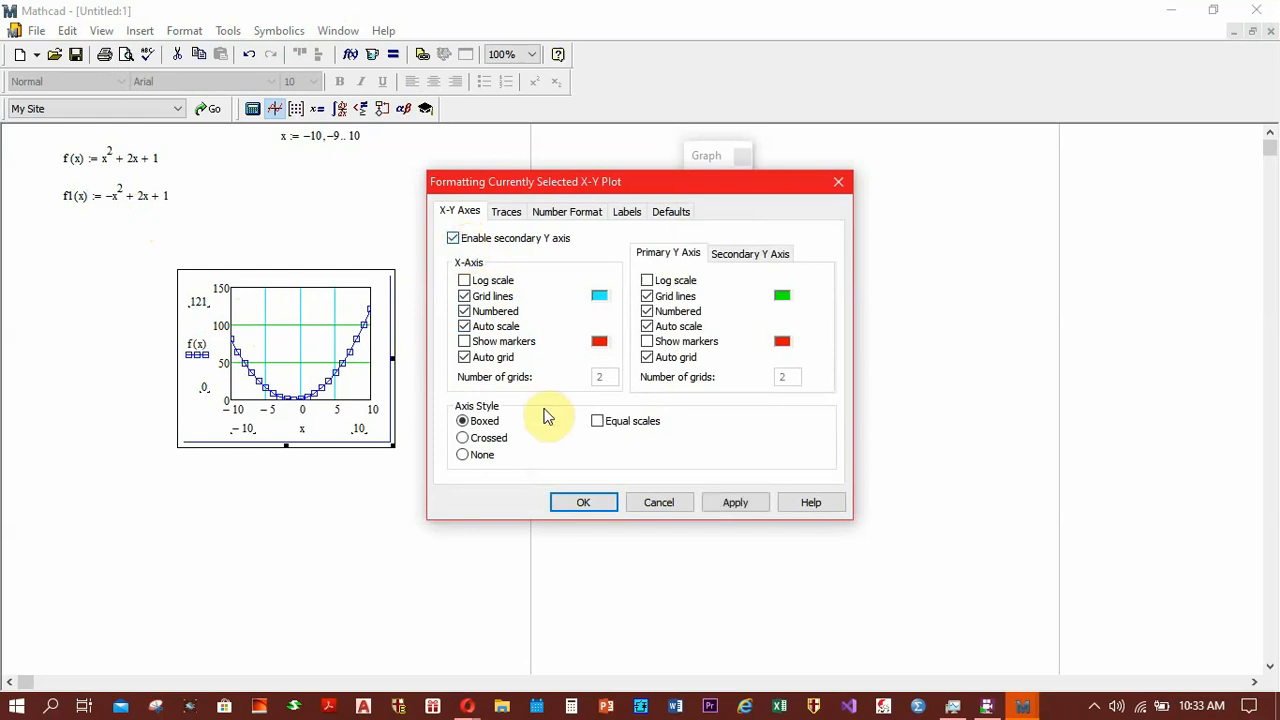
left_click(580, 503)
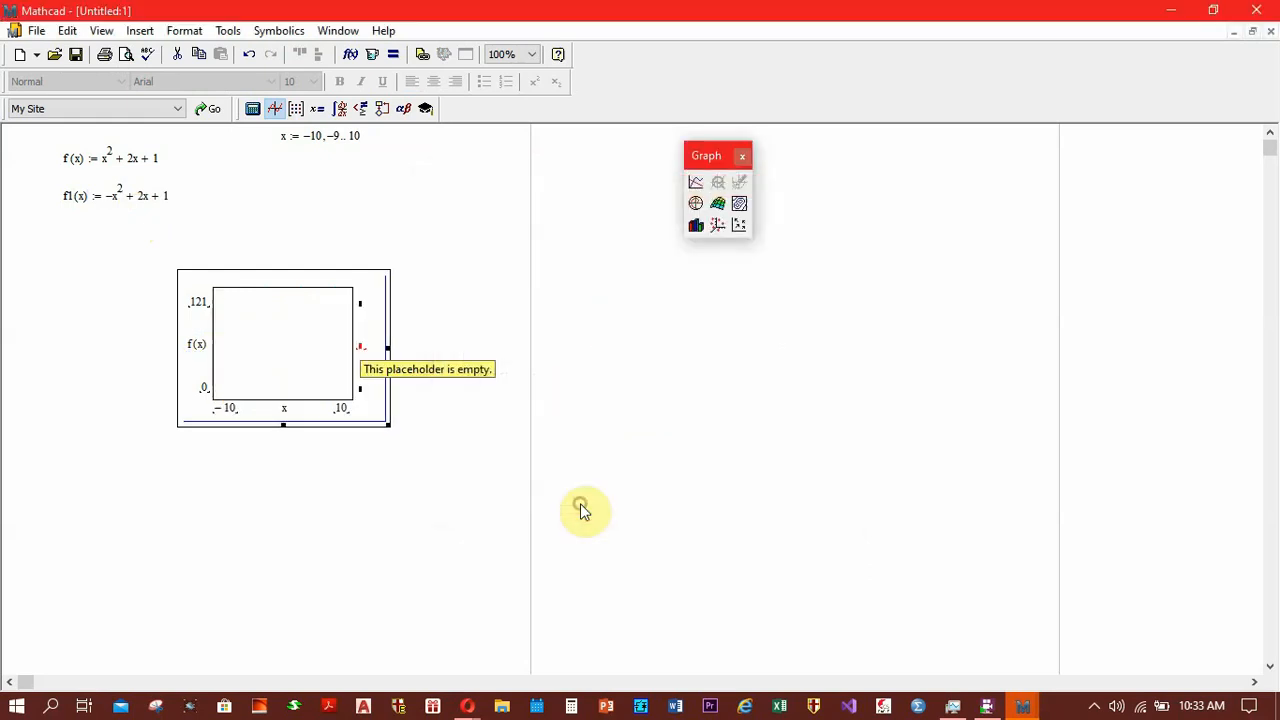
Step: Enter f1(x) in the empty middle placeholder of the plot's secondary Y axis and update the graph
left_click(364, 348)
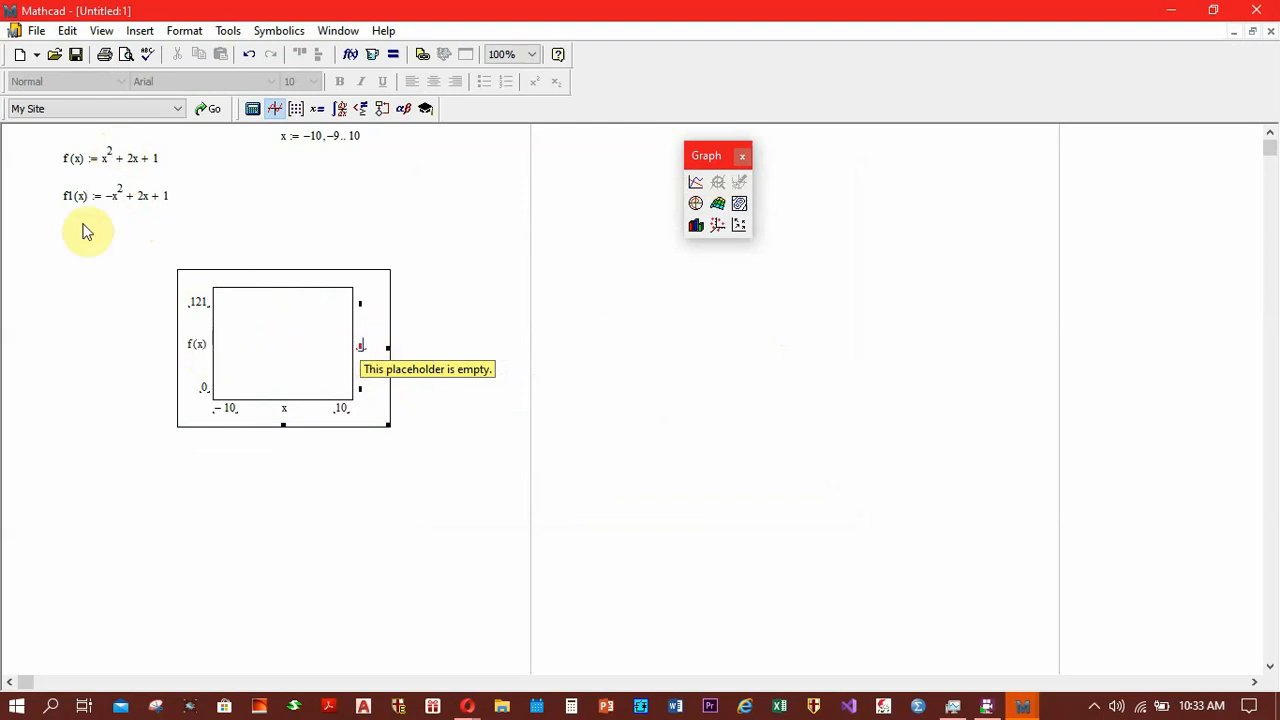
type("f")
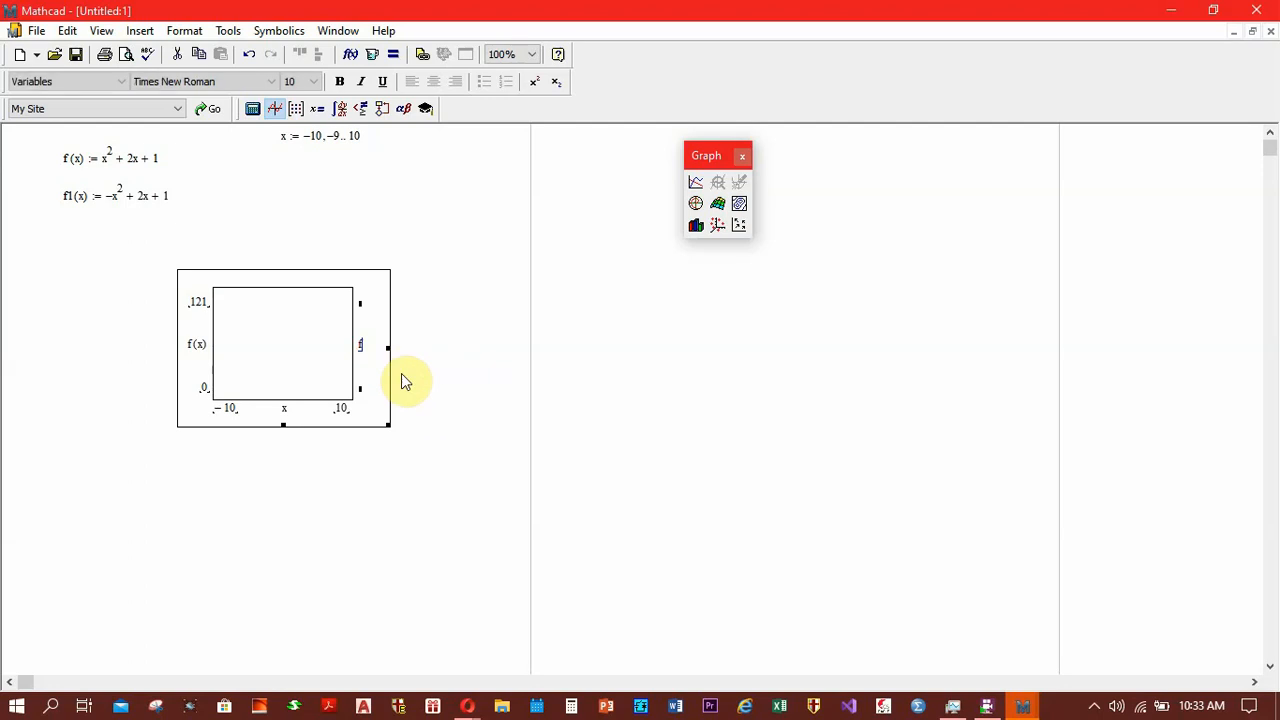
type("1(x)")
key("Return")
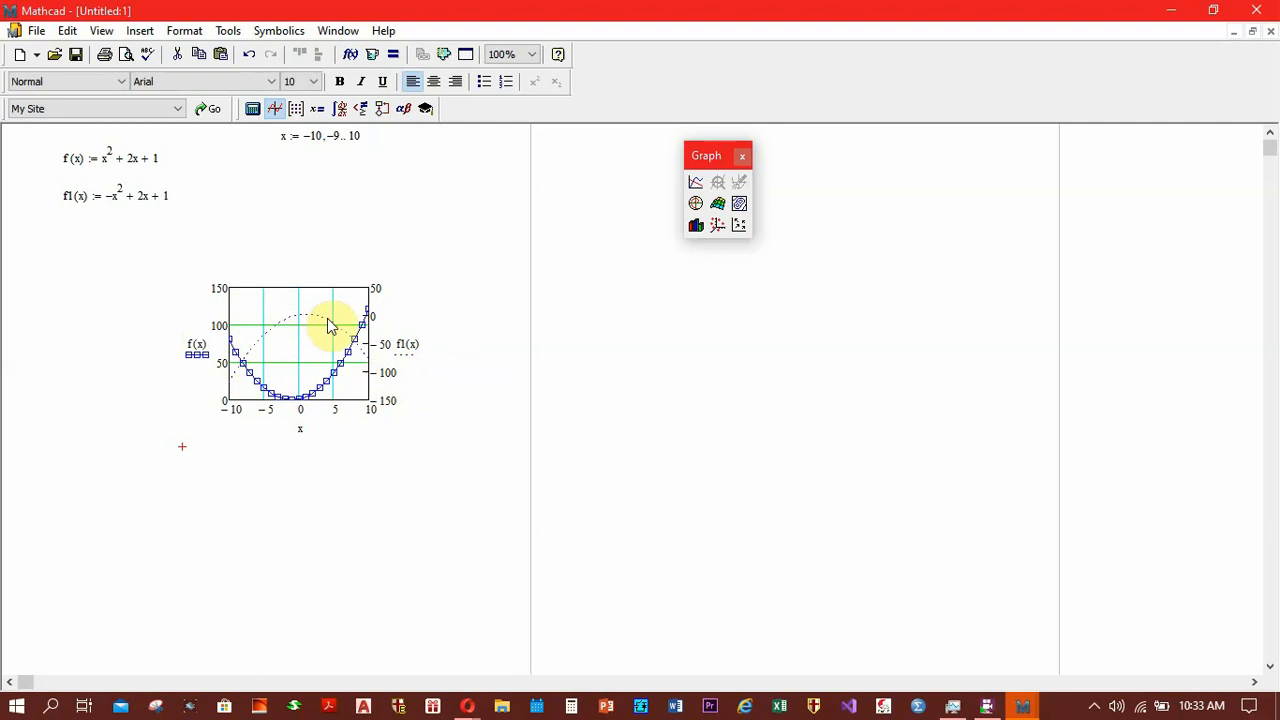
Step: Open the plot's trace formatting and change the second trace's legend label to f1(x)
double_click(387, 329)
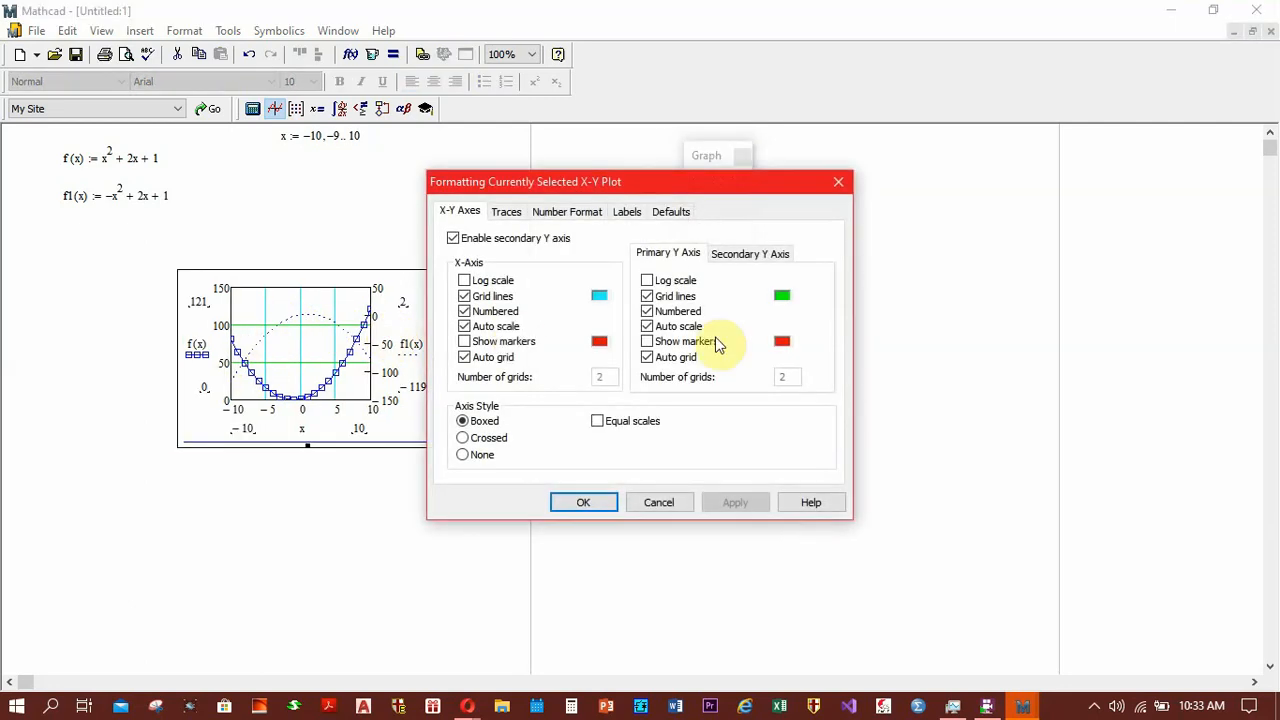
left_click(505, 211)
left_click(488, 283)
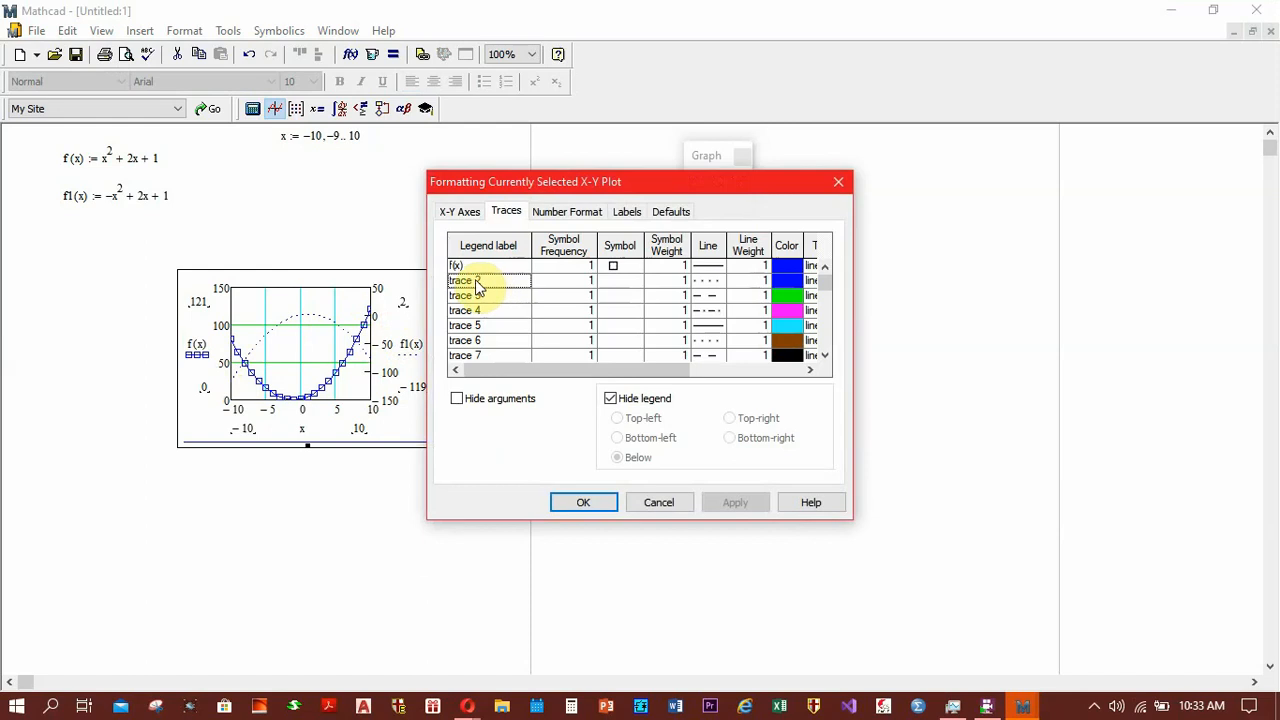
key("BackSpace")
type("f1(x")
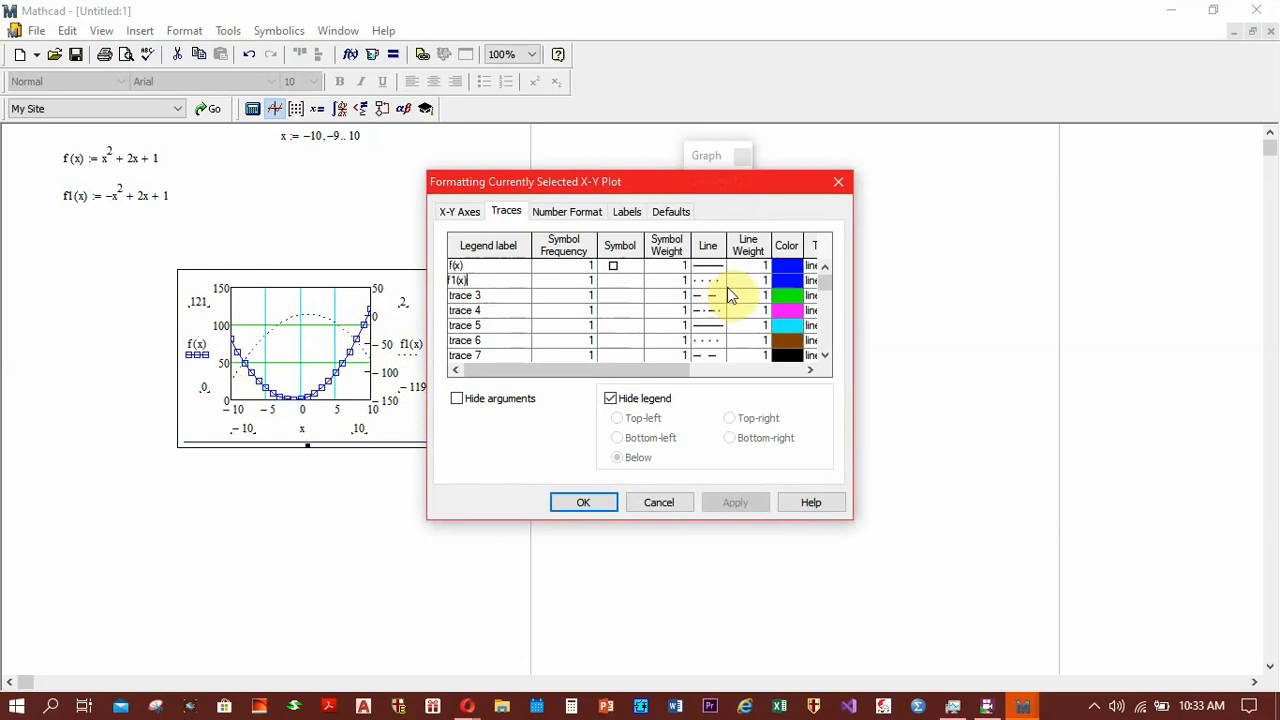
Step: Set the f1(x) trace color to red
left_click(786, 283)
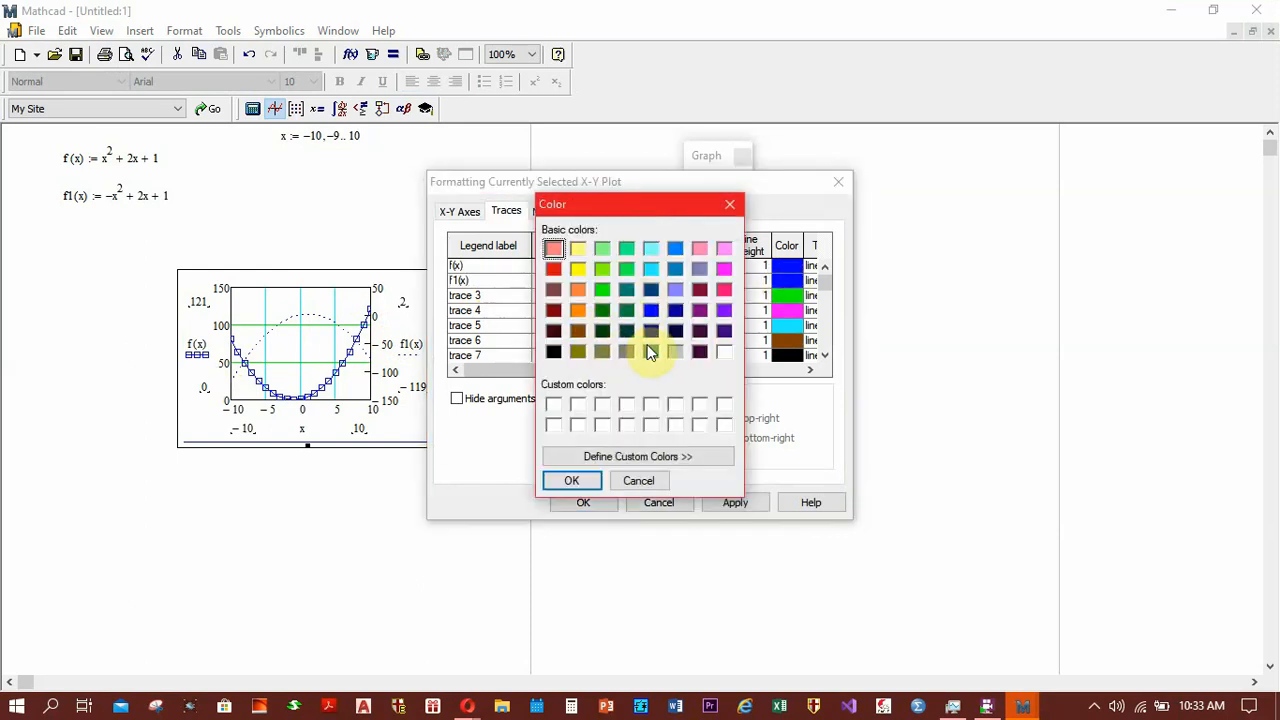
left_click(553, 269)
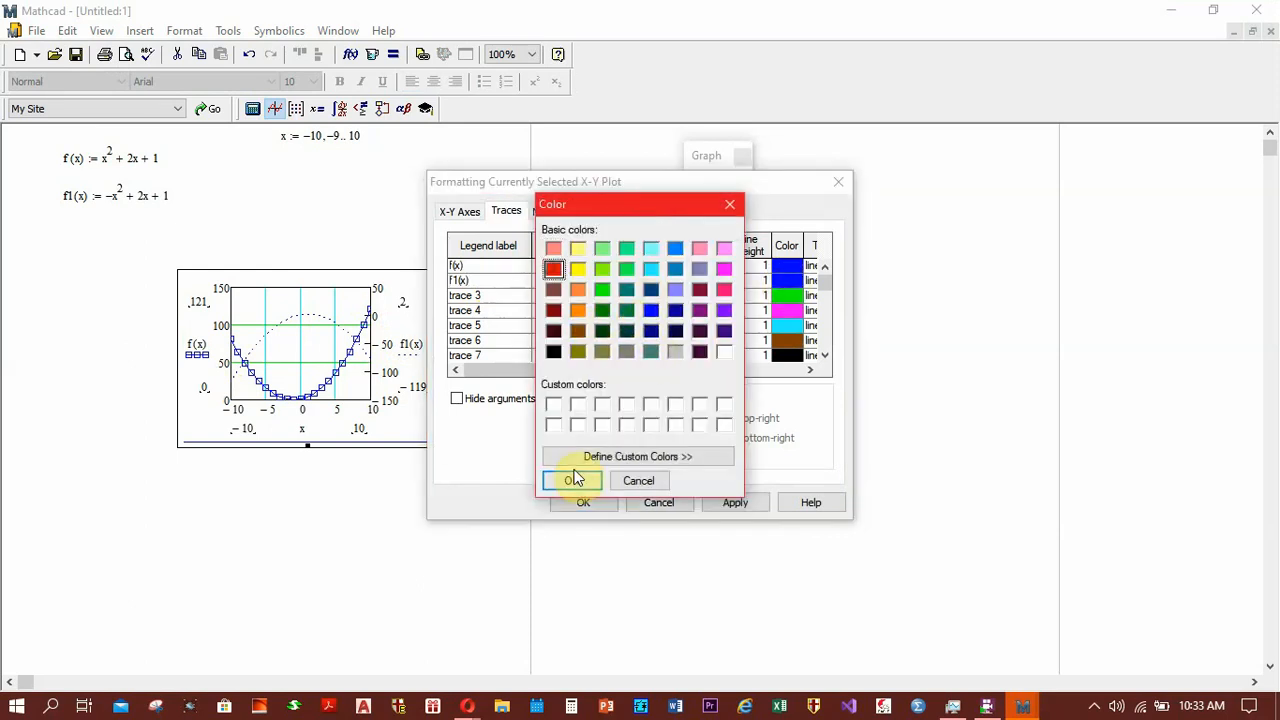
left_click(572, 482)
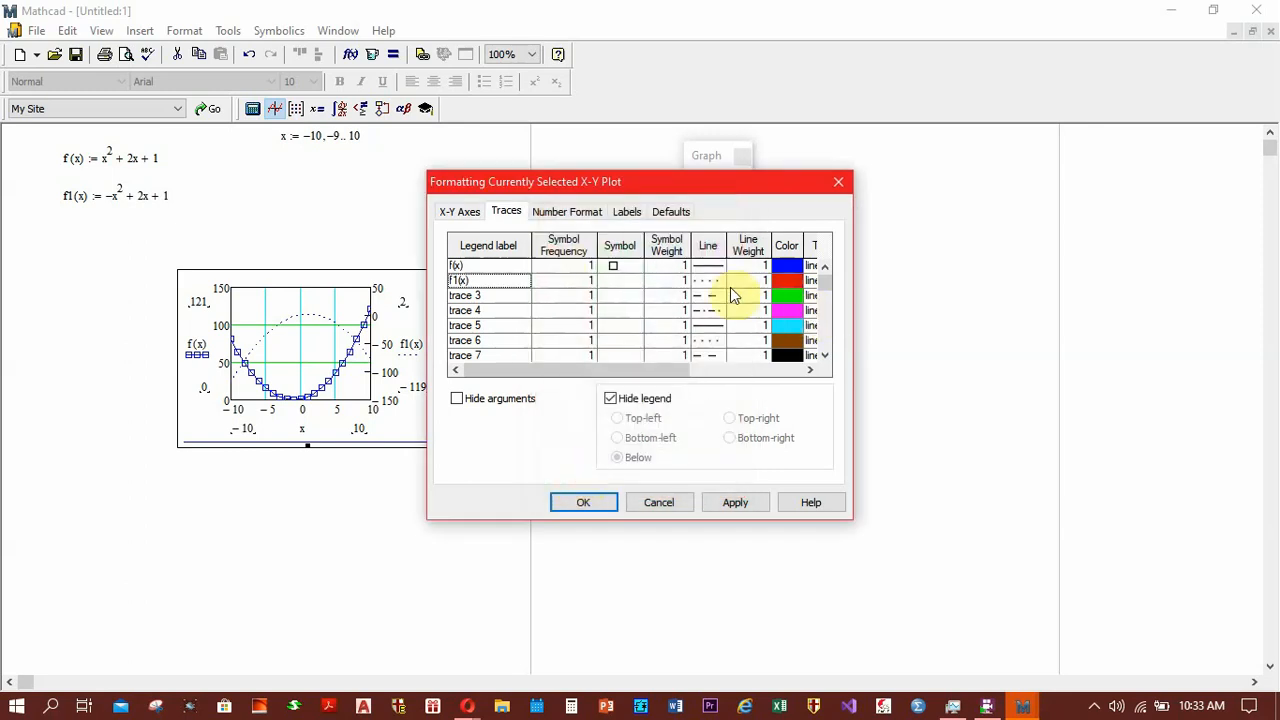
Step: Give the f1(x) trace a hollow circle symbol and accept the plot formatting
left_click(628, 283)
left_click(637, 281)
left_click(614, 357)
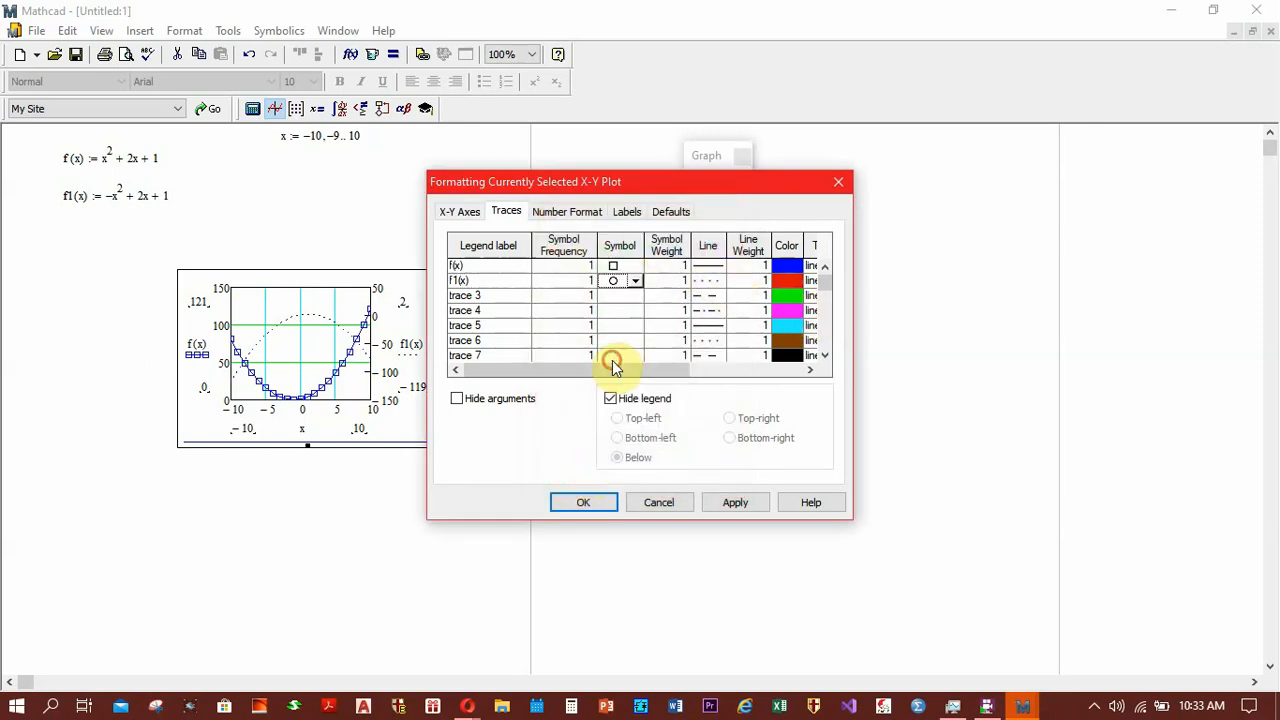
left_click(586, 508)
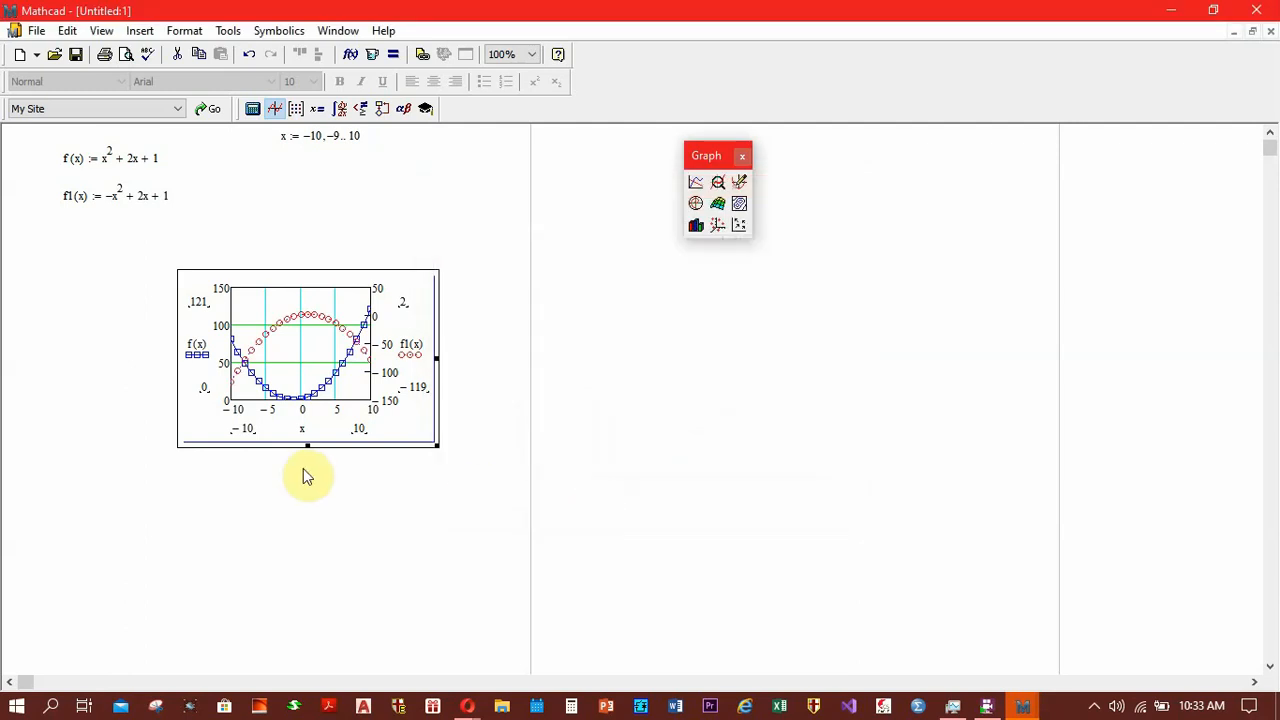
left_click(466, 484)
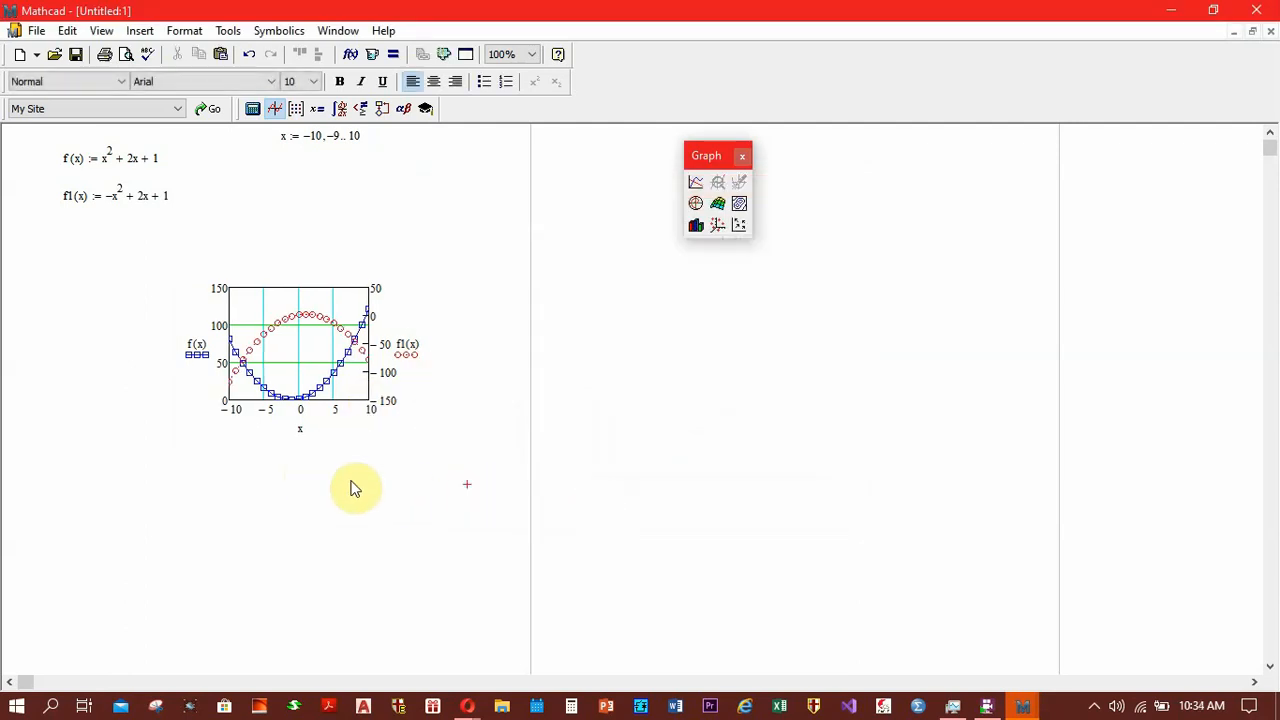
Step: Hide the X-Y plot's arguments and show its trace legend below the graph
double_click(350, 367)
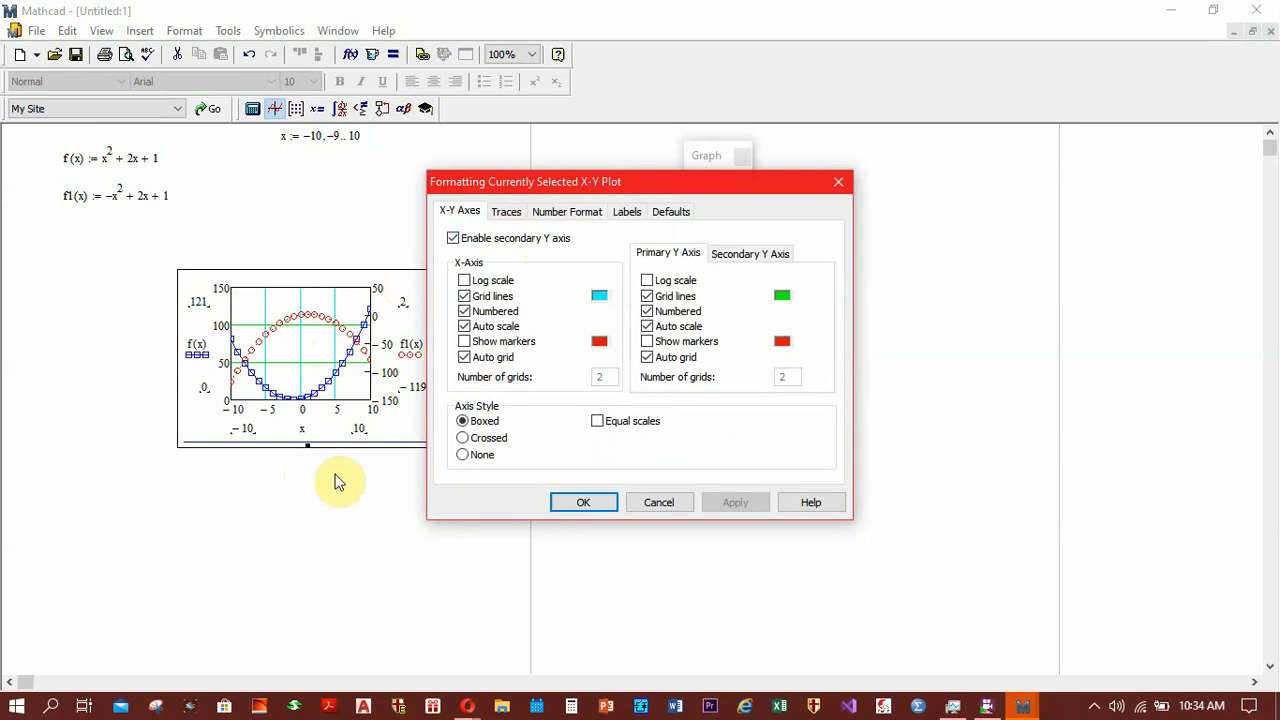
left_click(658, 502)
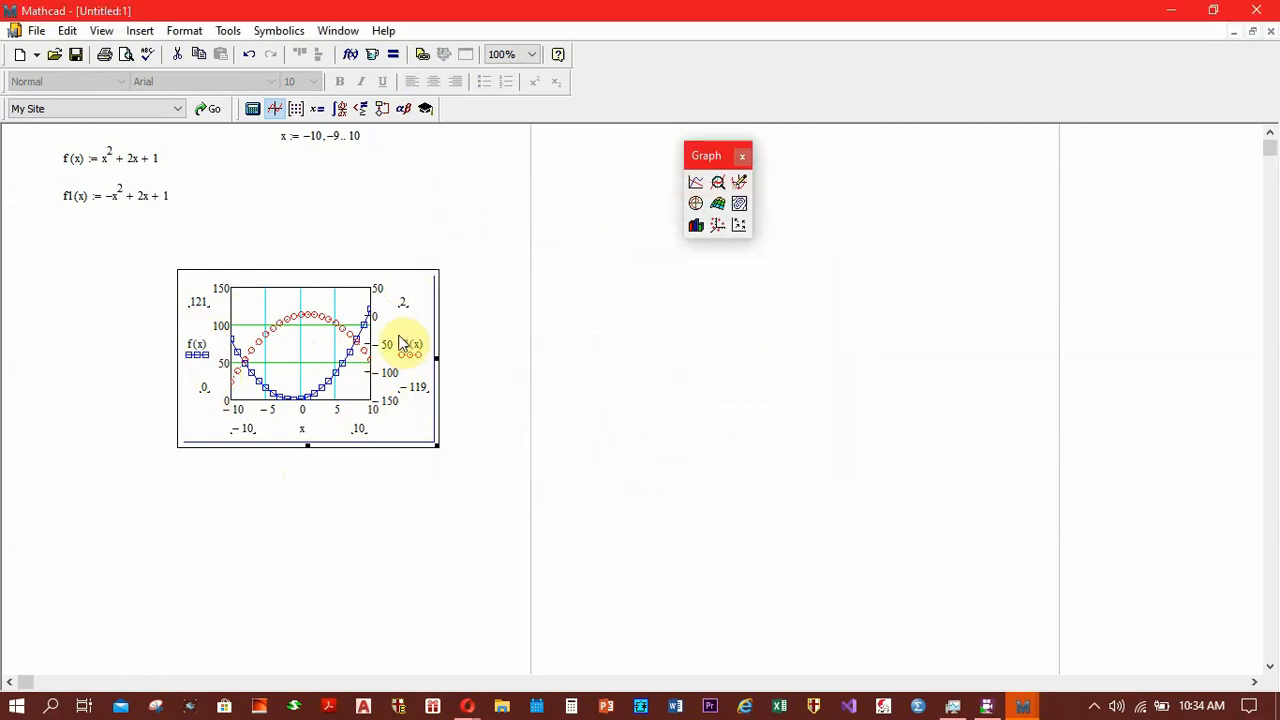
double_click(333, 398)
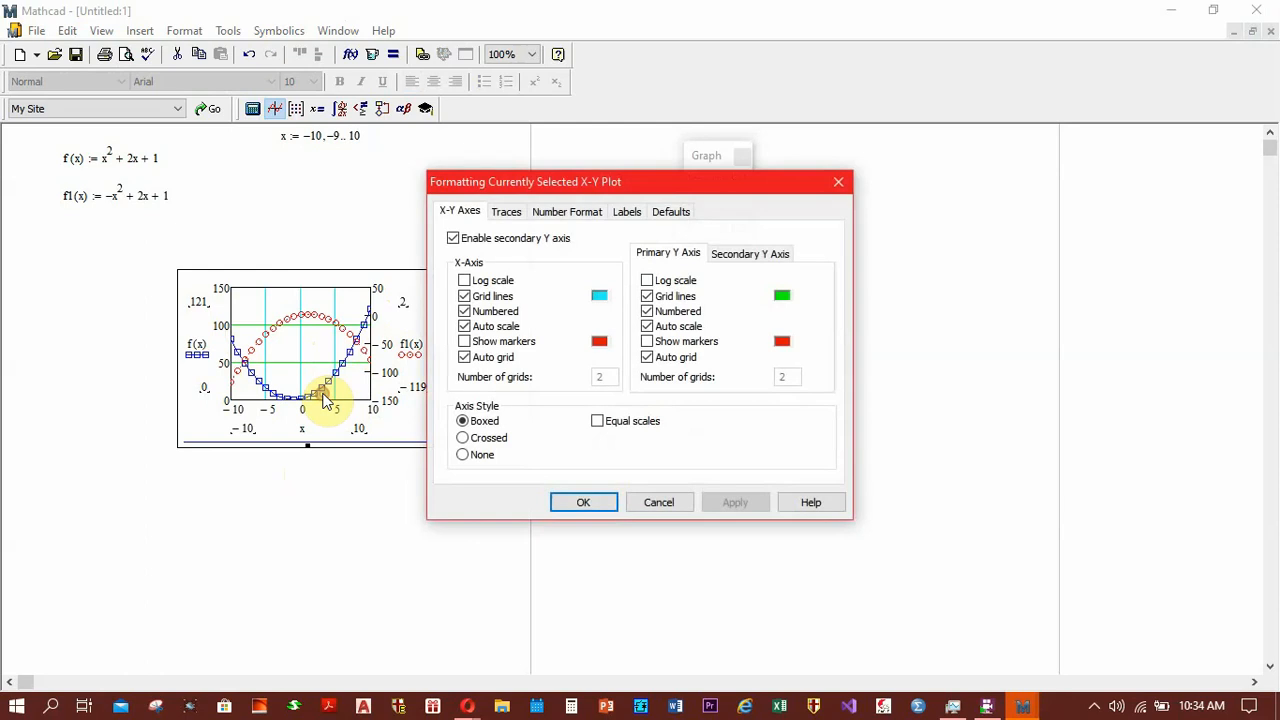
left_click(506, 213)
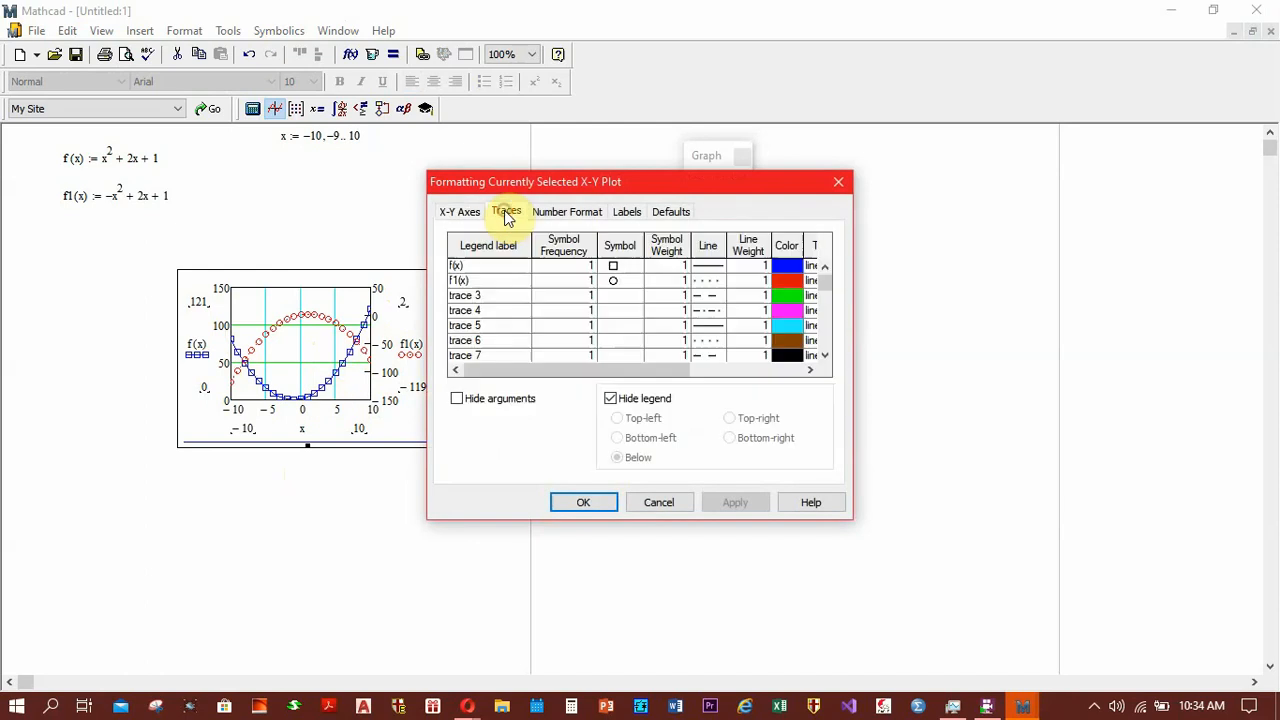
left_click(464, 399)
left_click(612, 400)
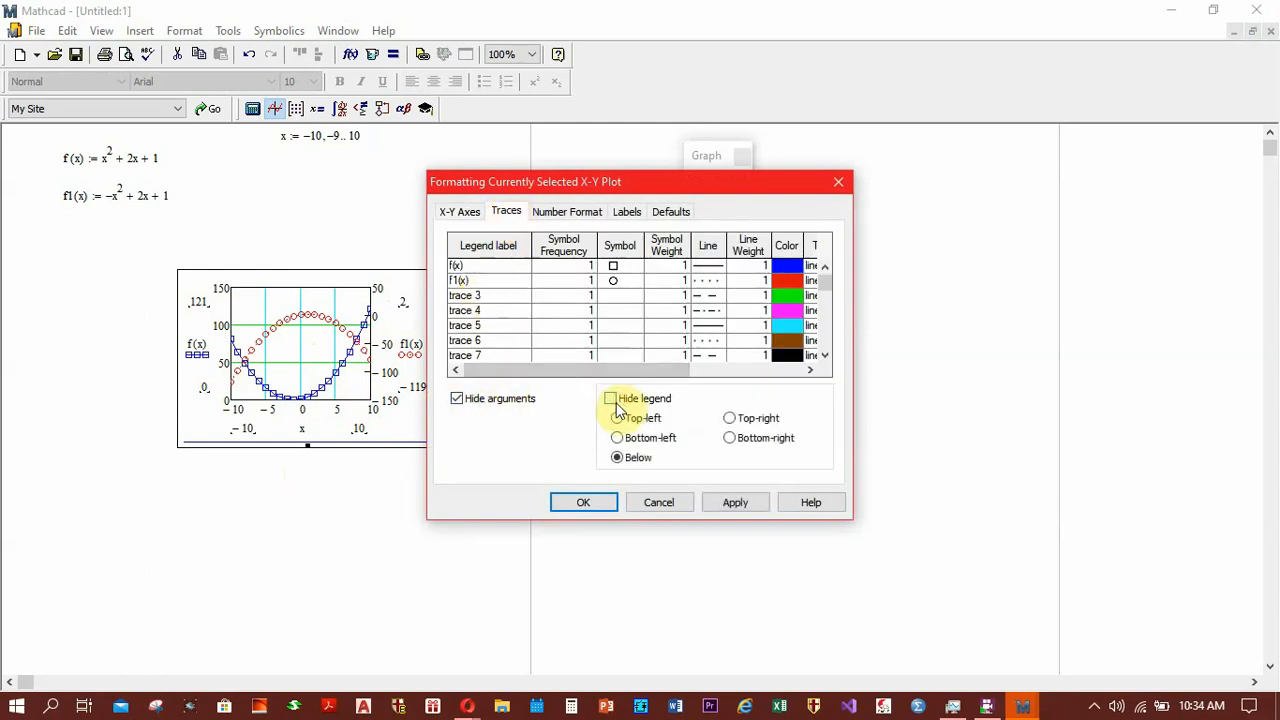
left_click(586, 503)
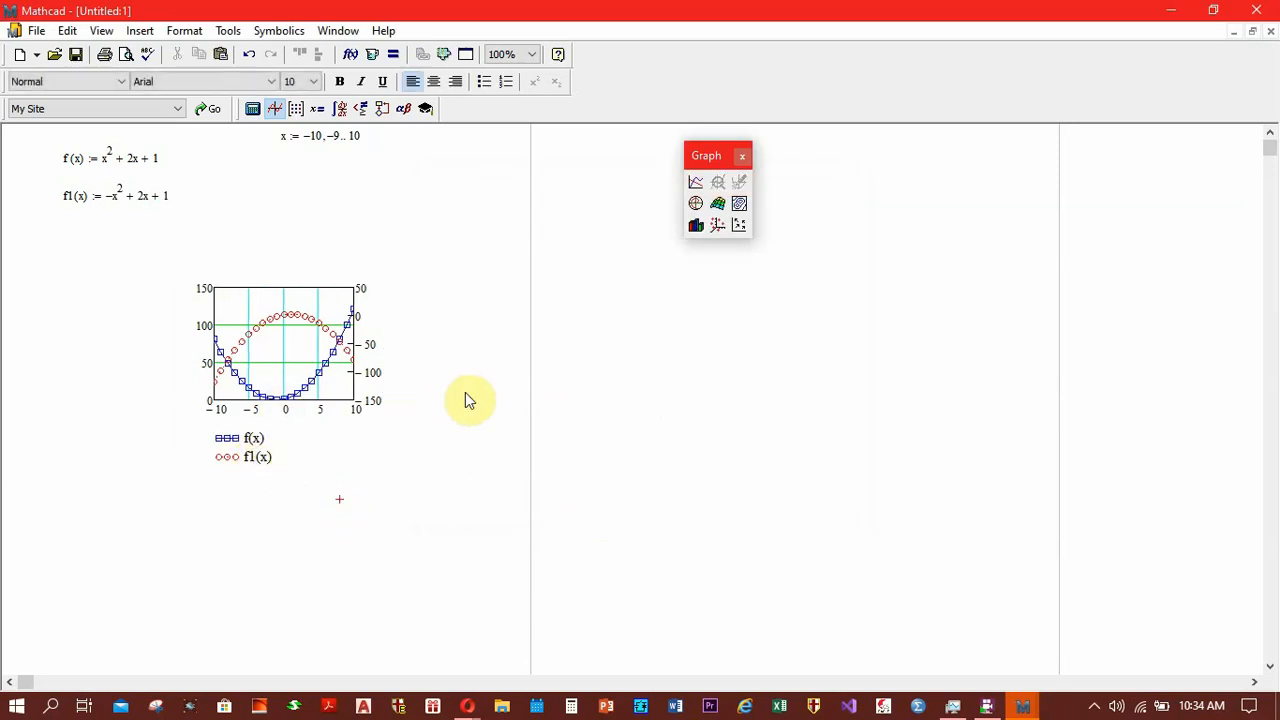
Step: Define the function f2(x) := x^3 below the f1(x) definition
left_click(62, 217)
type("f")
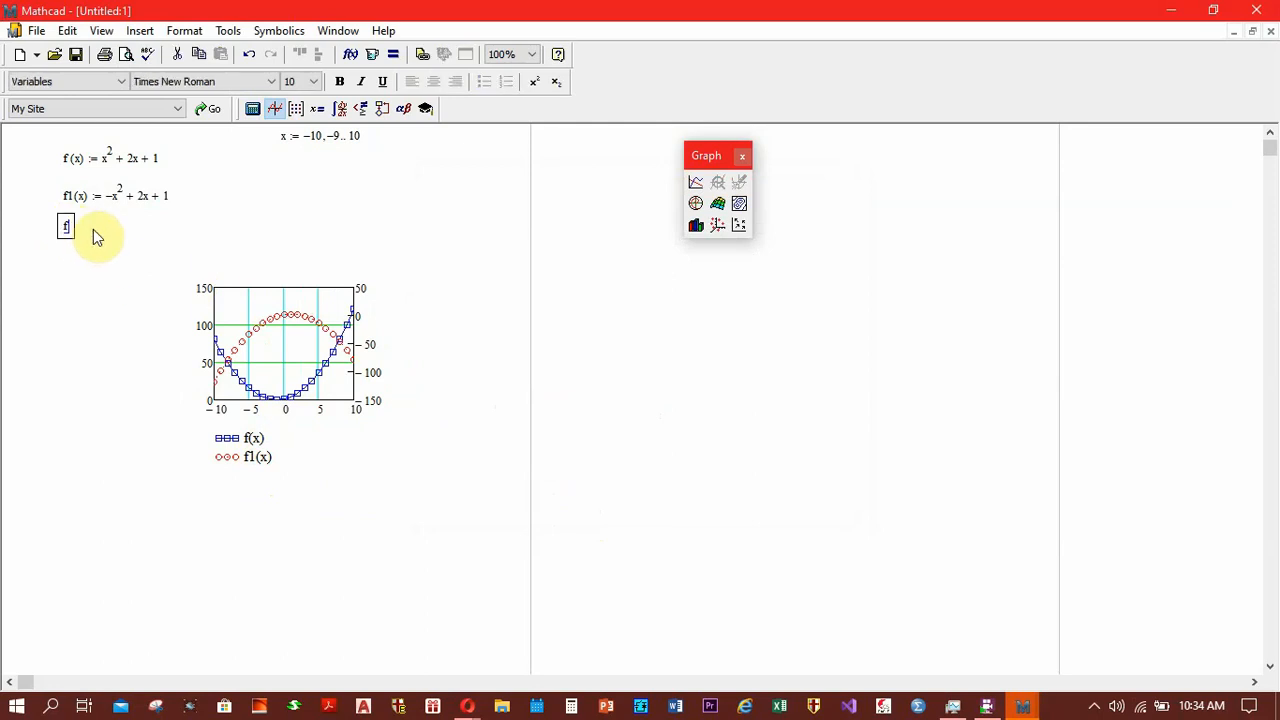
type("2(x) ")
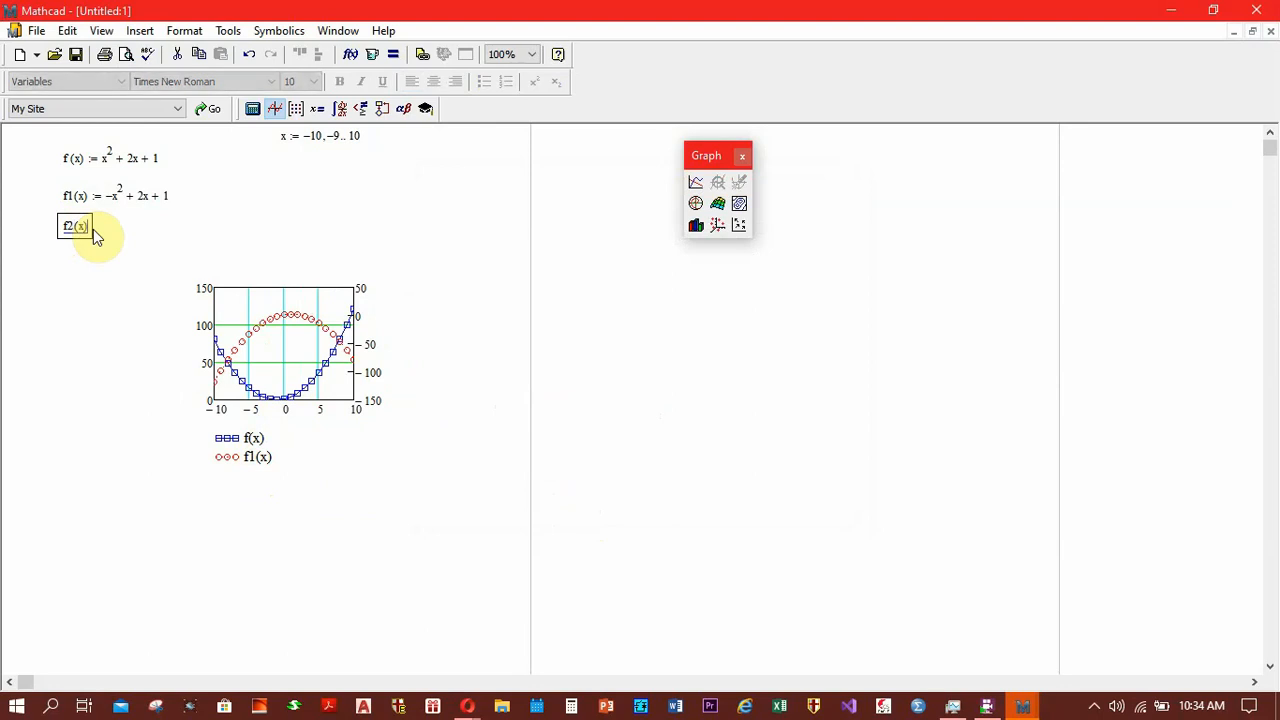
type("=")
type("x^3/")
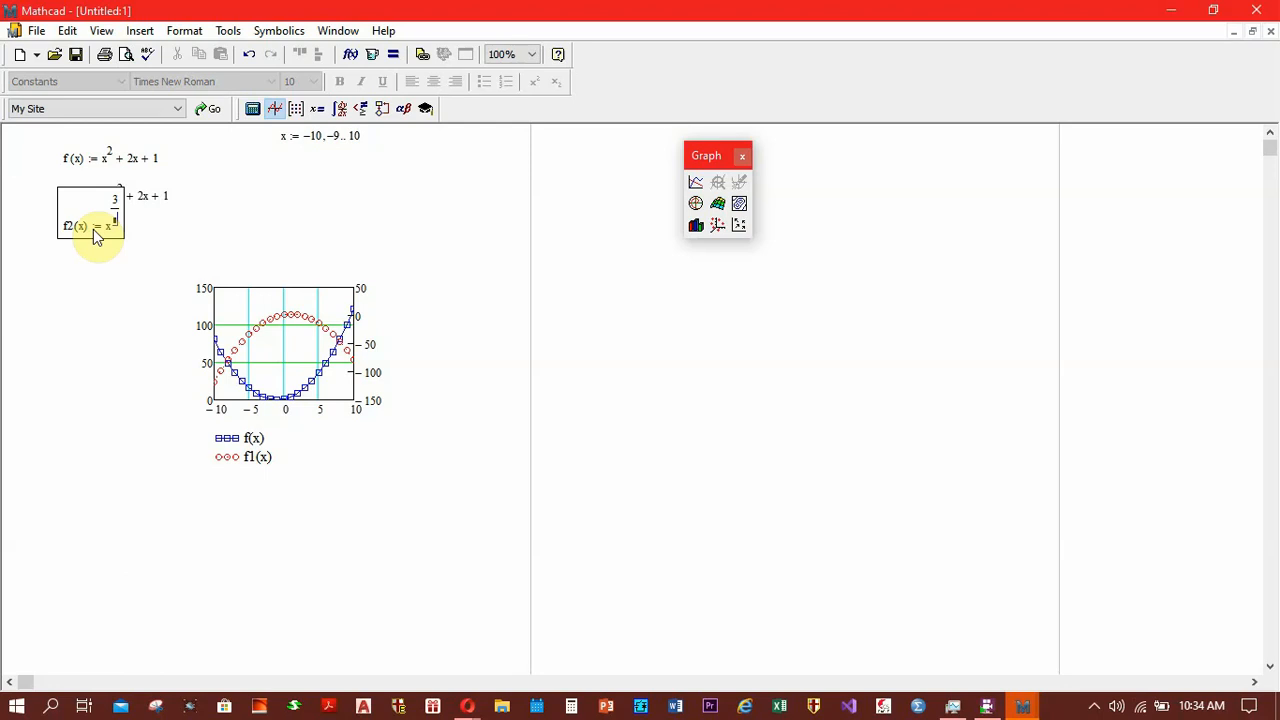
key("BackSpace")
key("Return")
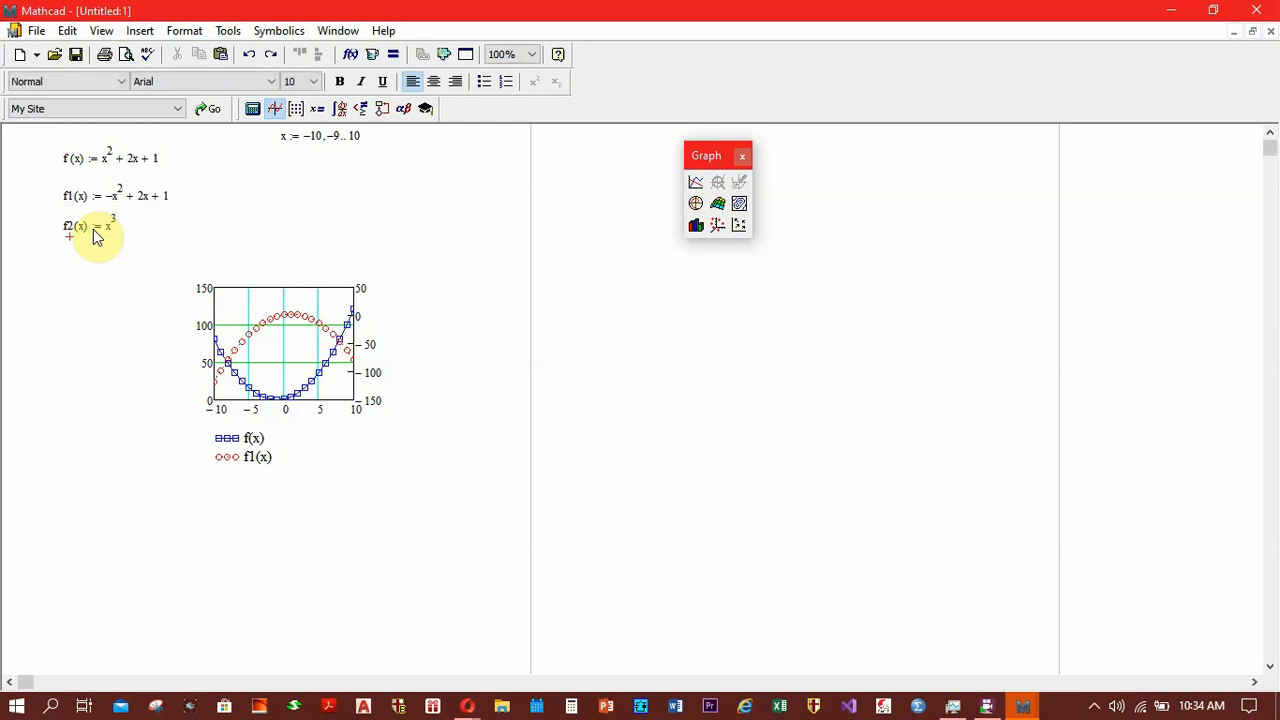
Step: Divide the whole x^3 term in the f2(x) definition by 4
key("Up")
key("Right")
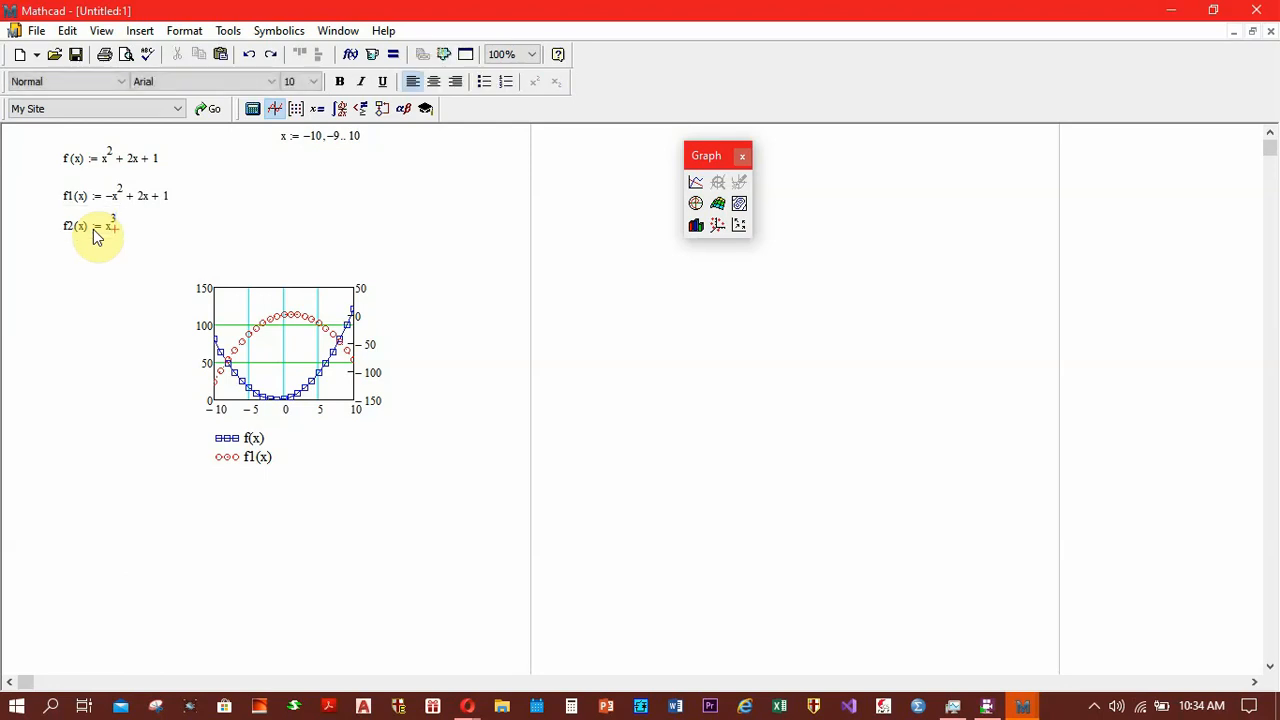
key("Left")
type("/")
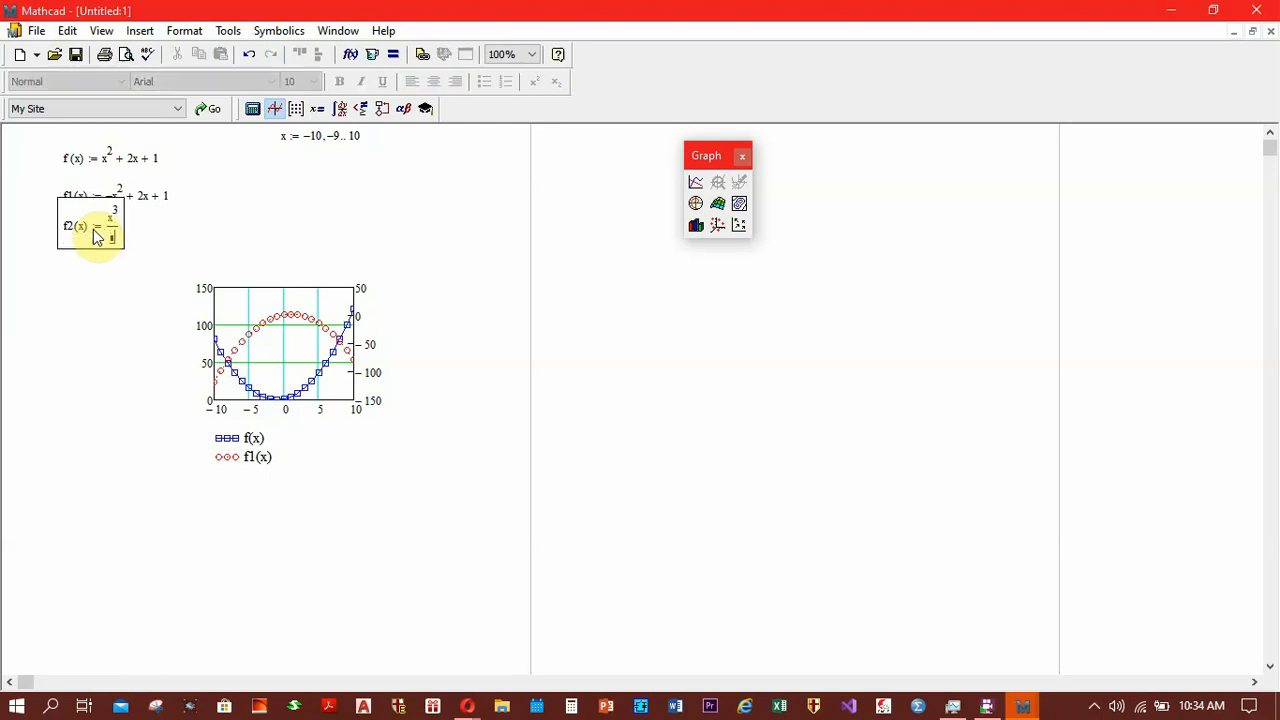
type("4")
key("Return")
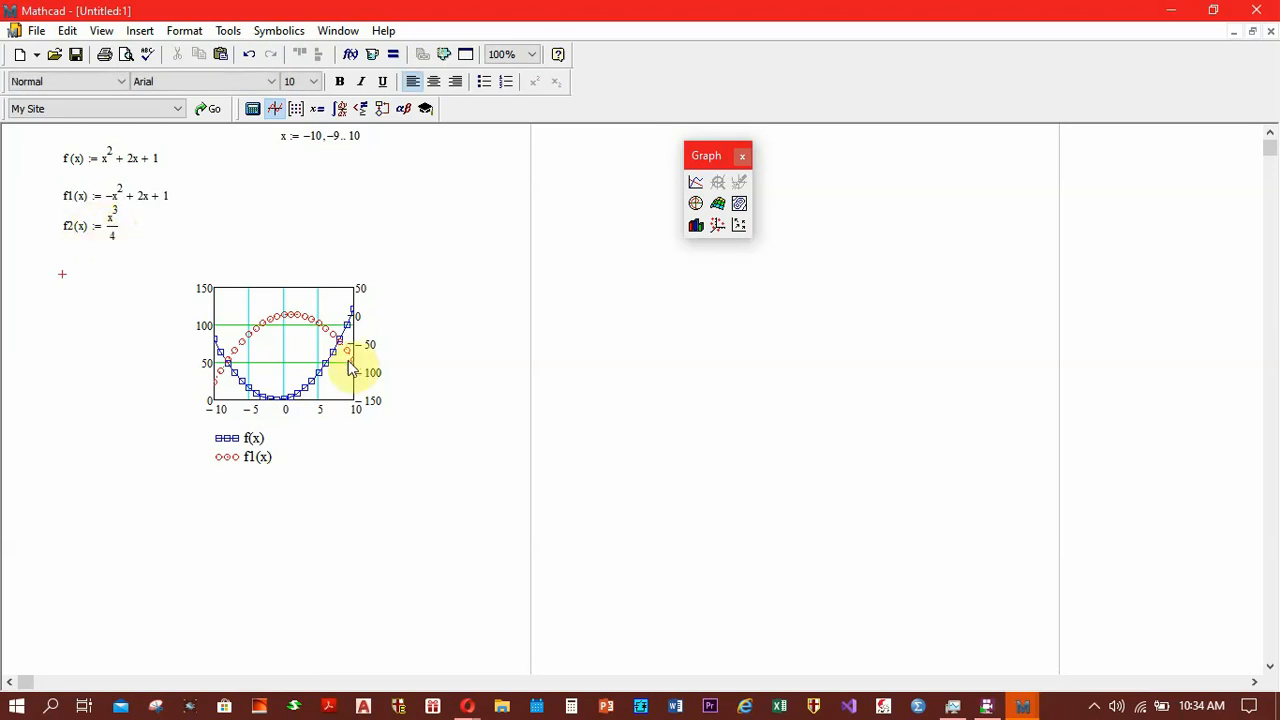
Step: Add f2(x) as a second expression after f(x) on the plot's primary Y axis and update the graph
left_click(266, 458)
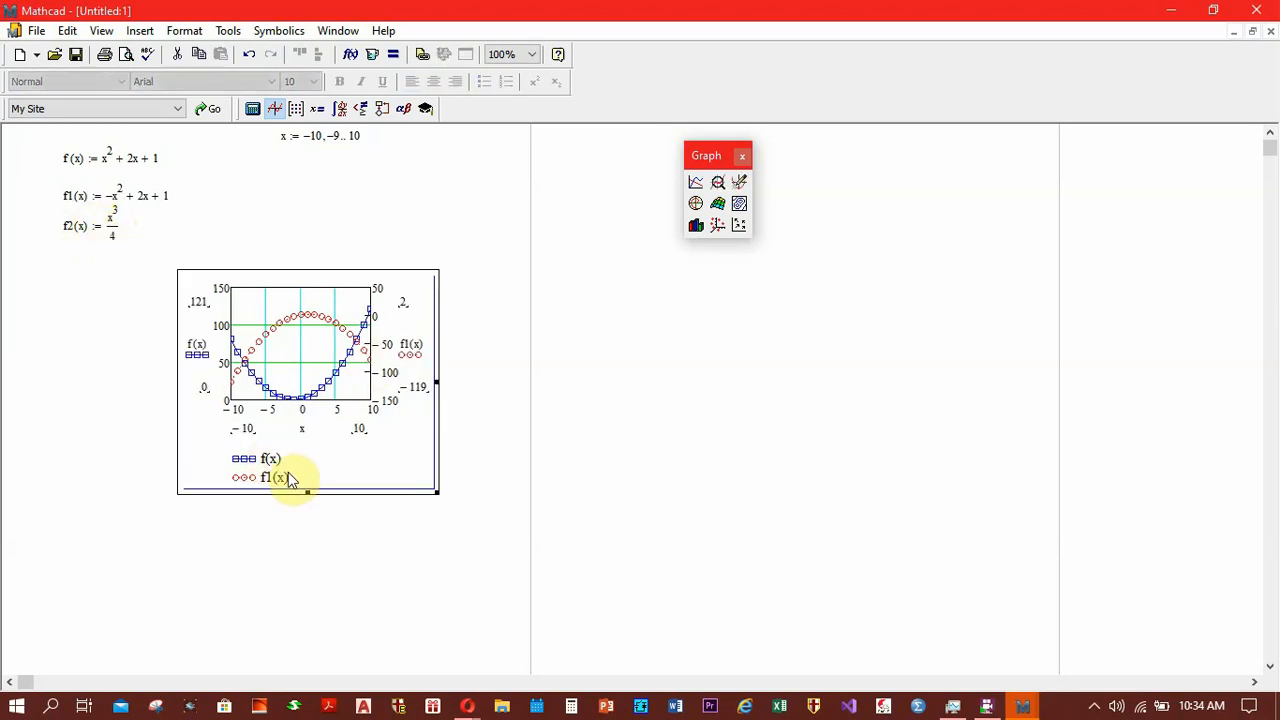
left_click(207, 349)
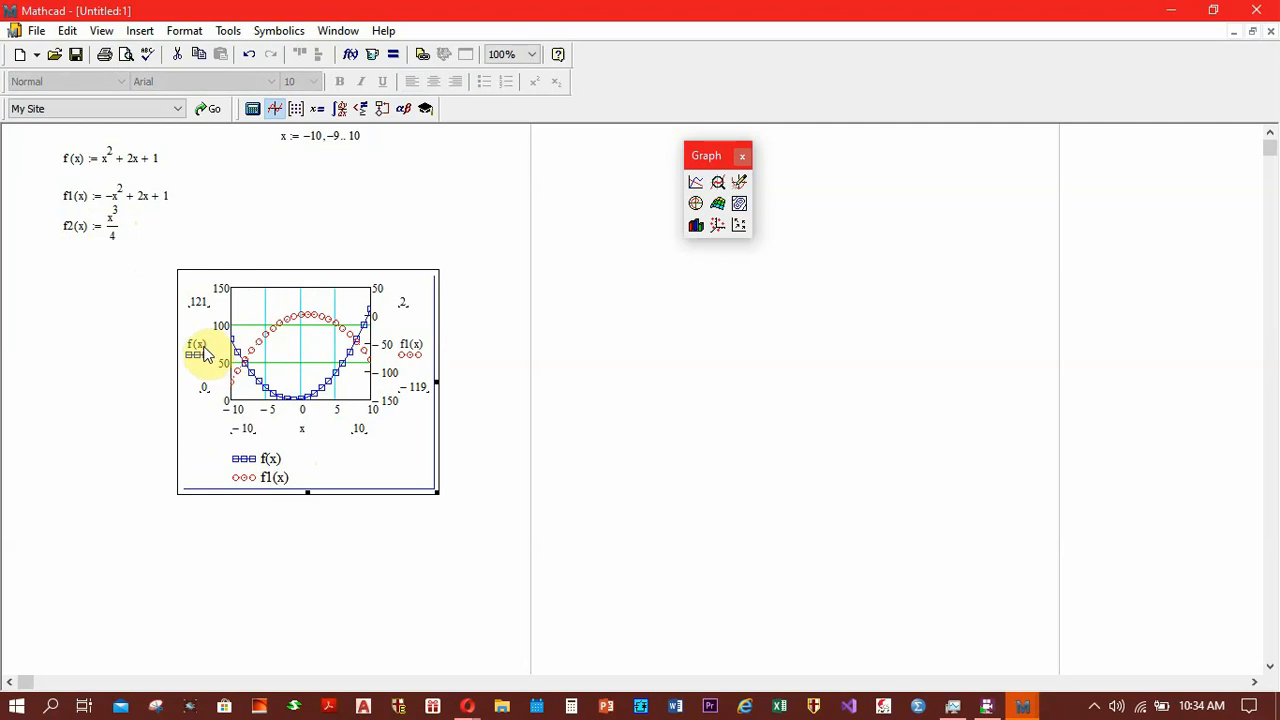
double_click(204, 351)
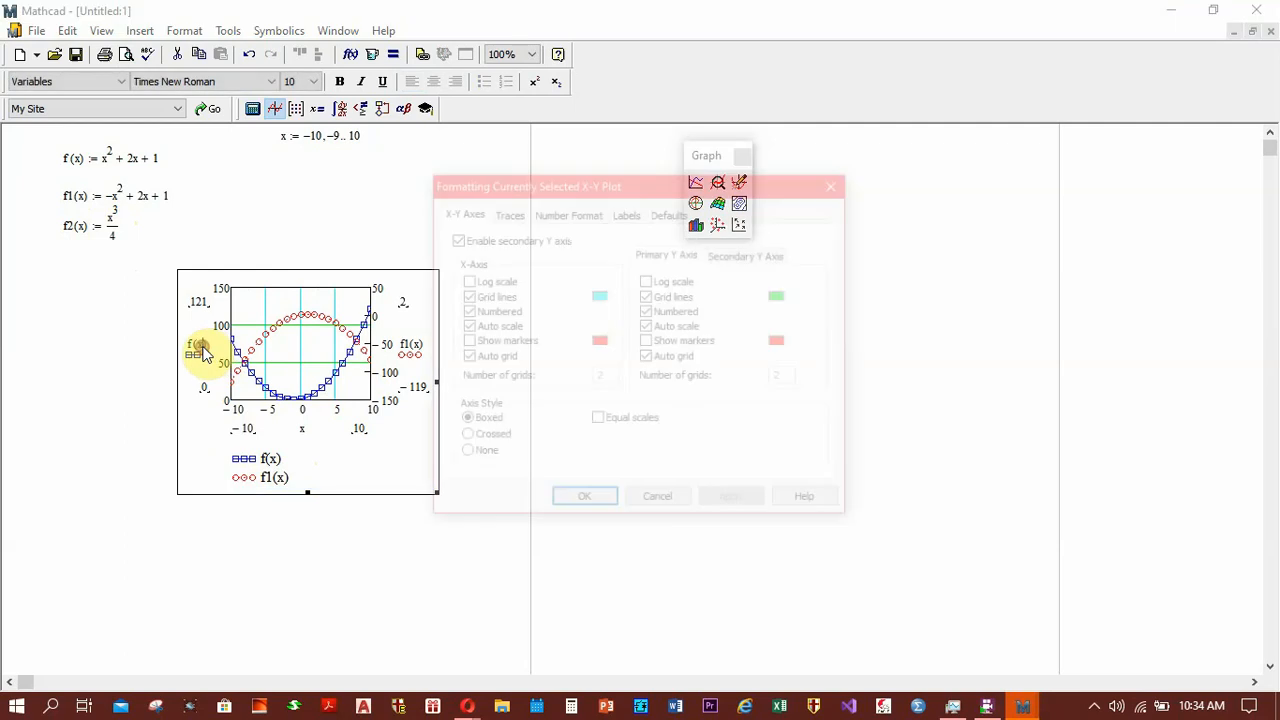
left_click(645, 508)
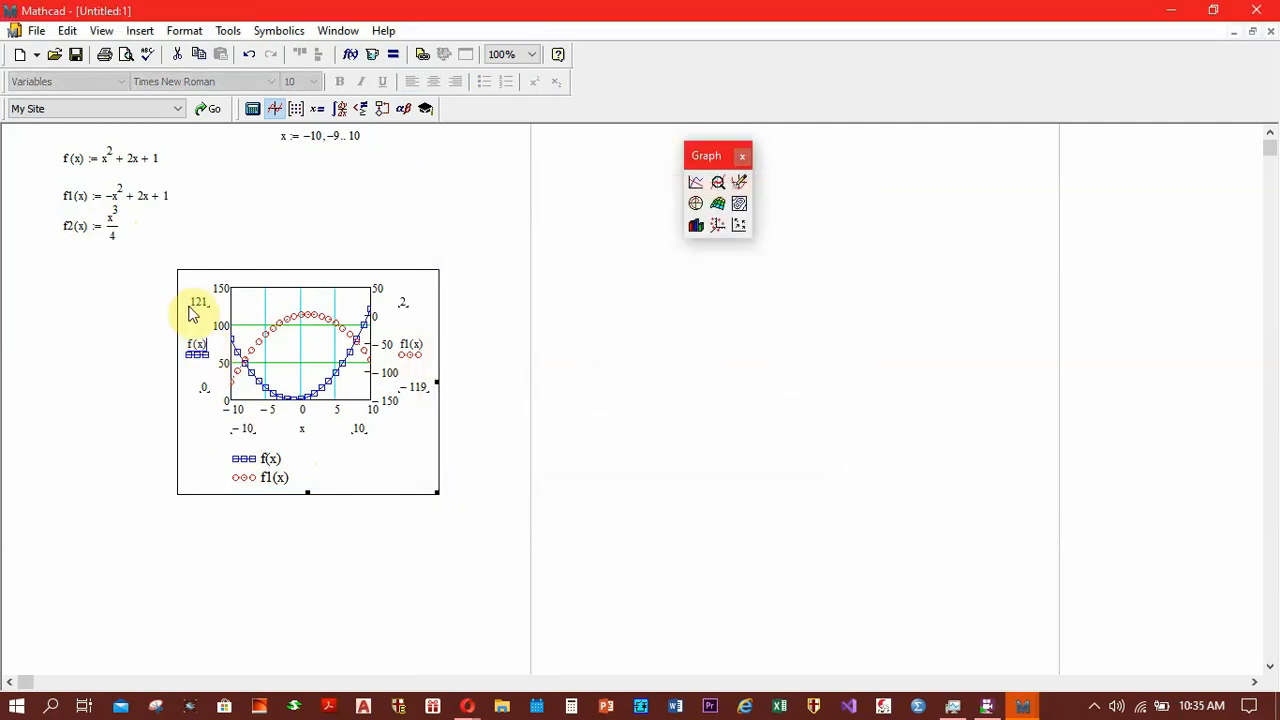
key("comma")
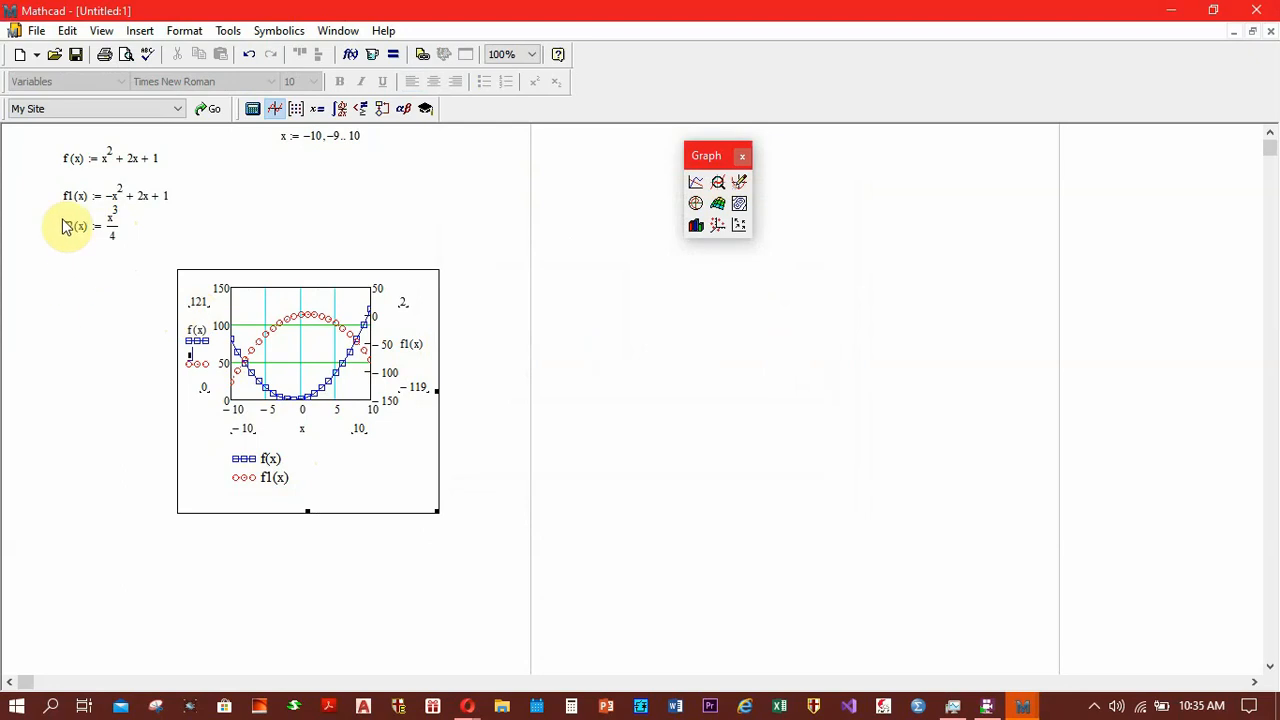
type("f")
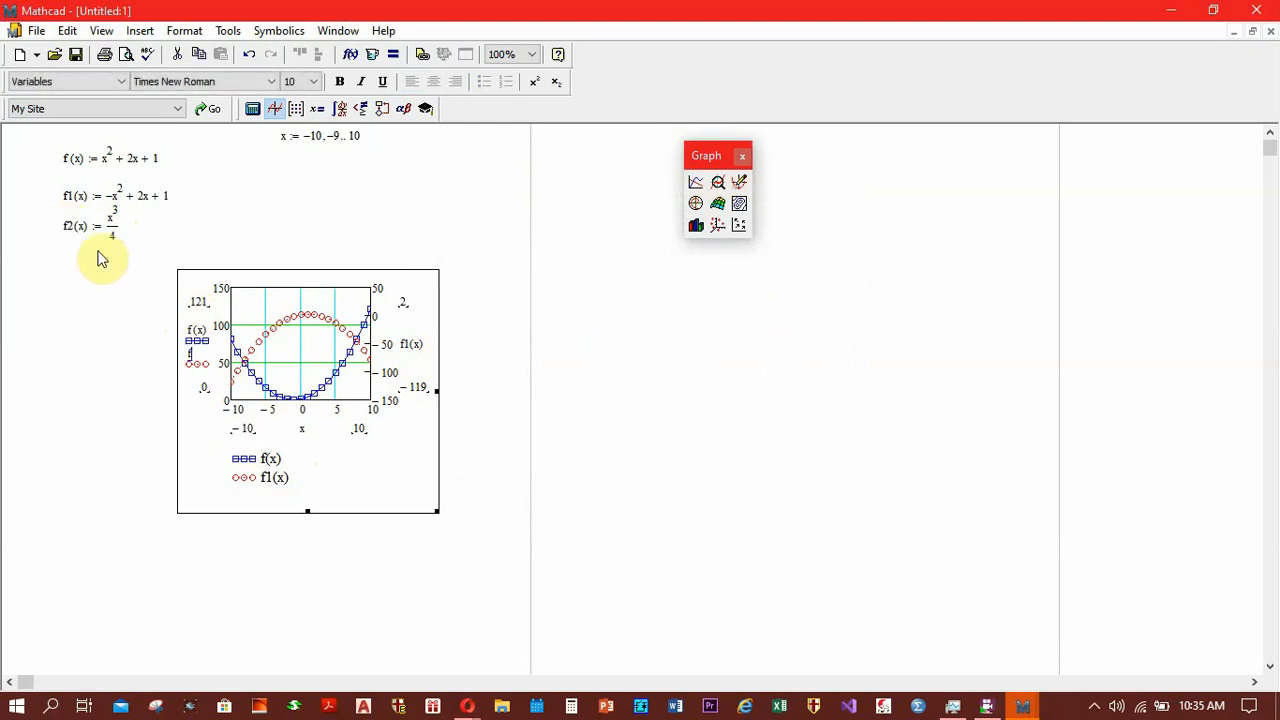
type("2(x)")
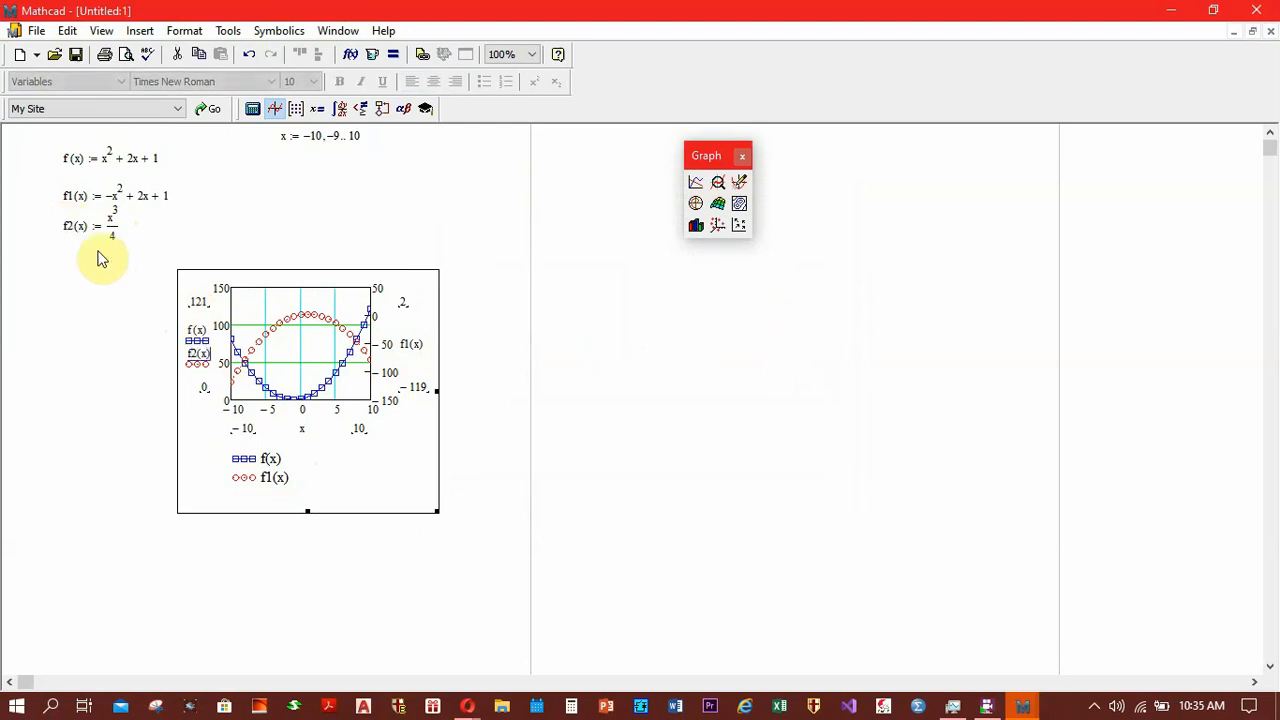
key("Return")
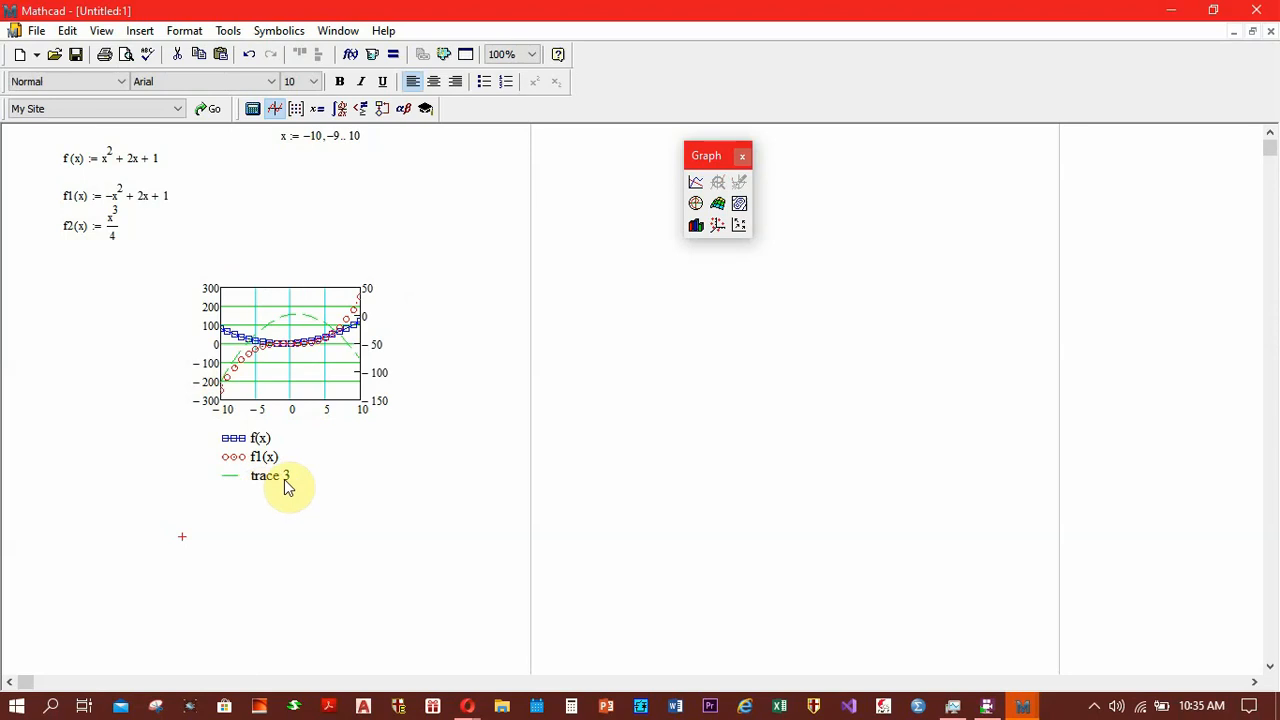
Step: Open the plot's trace formatting and change the third trace's legend label to f2(x)
double_click(296, 389)
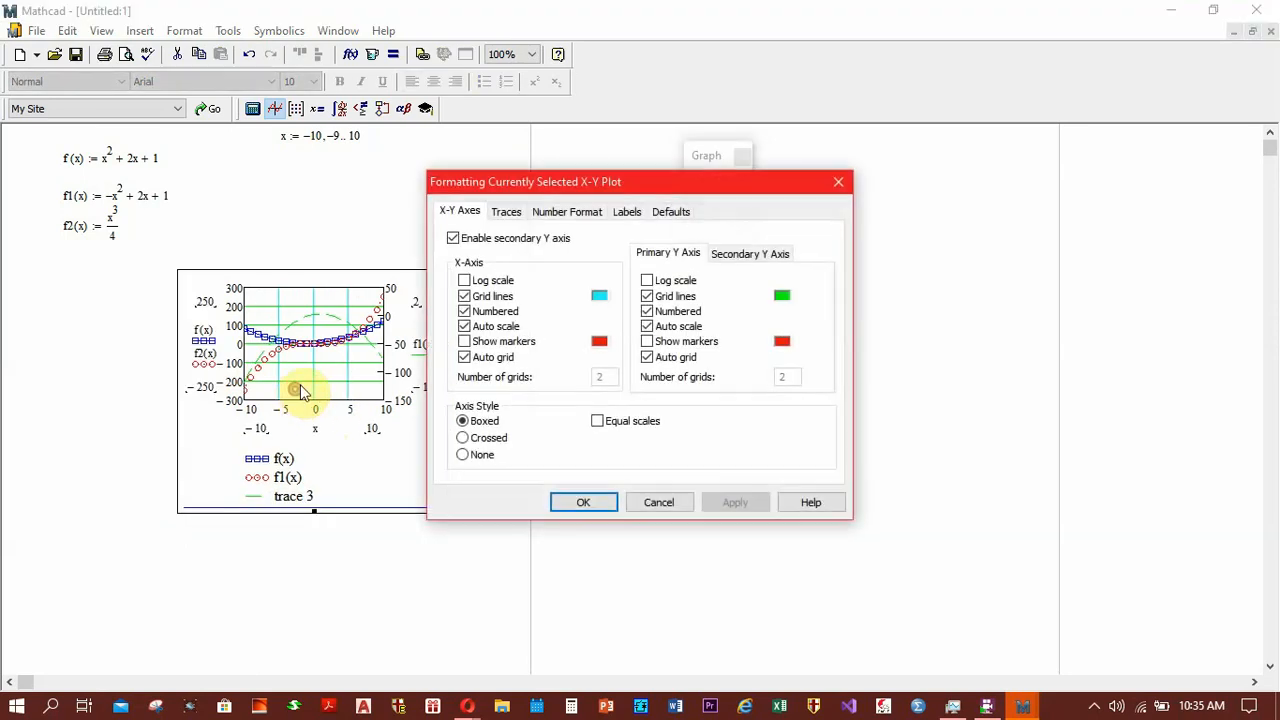
left_click(506, 212)
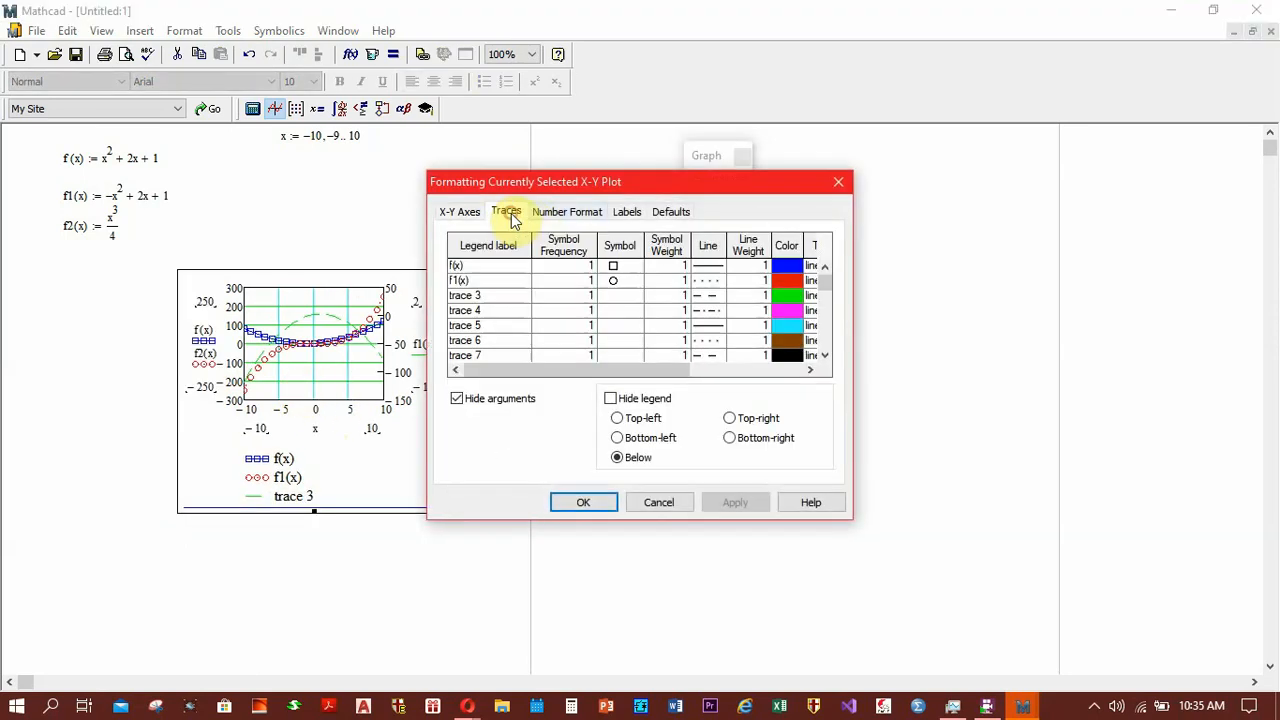
left_click(479, 295)
type("f2(x")
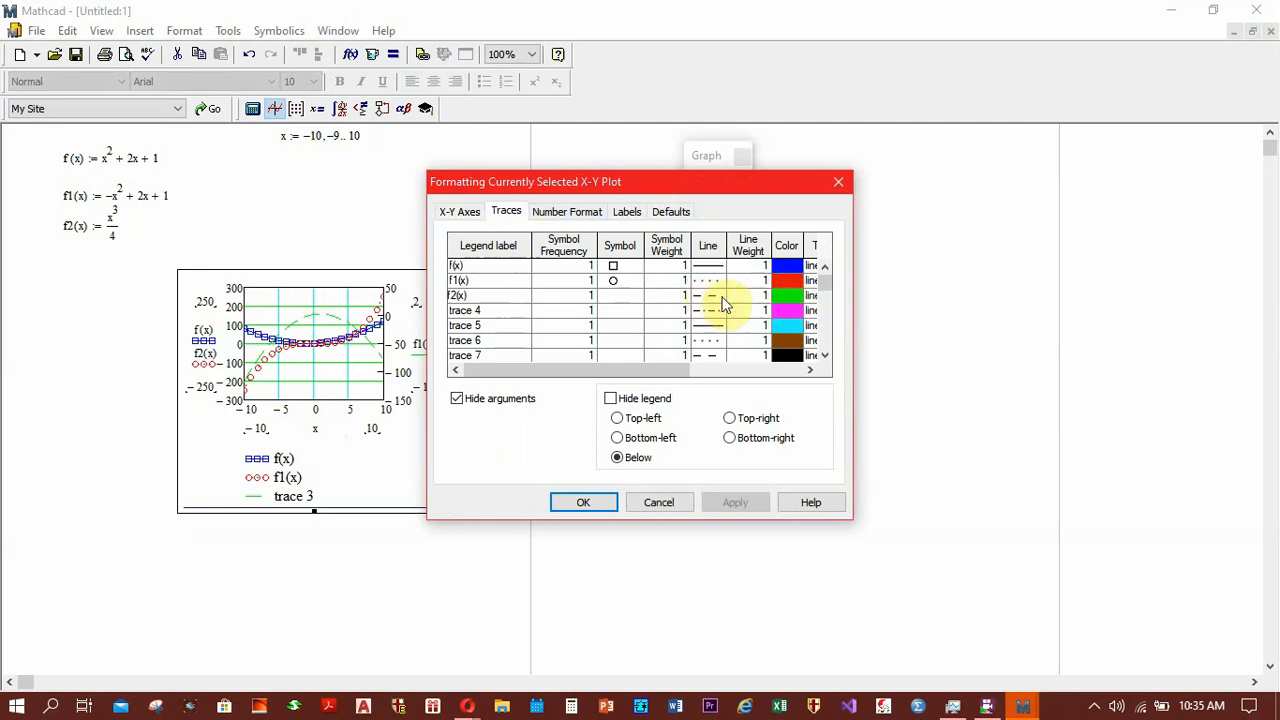
Step: Give the trace labelled f2(x) a solid circle symbol, accept the formatting and deselect the plot
left_click(639, 296)
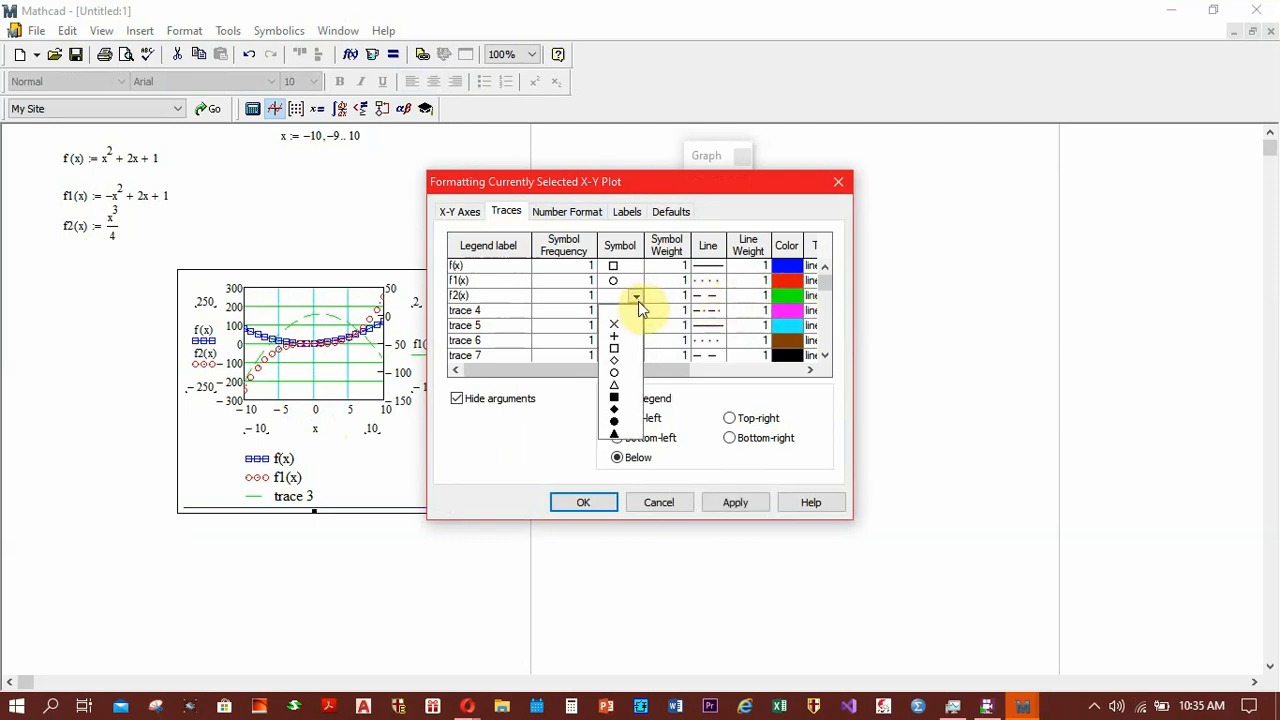
left_click(614, 421)
left_click(588, 500)
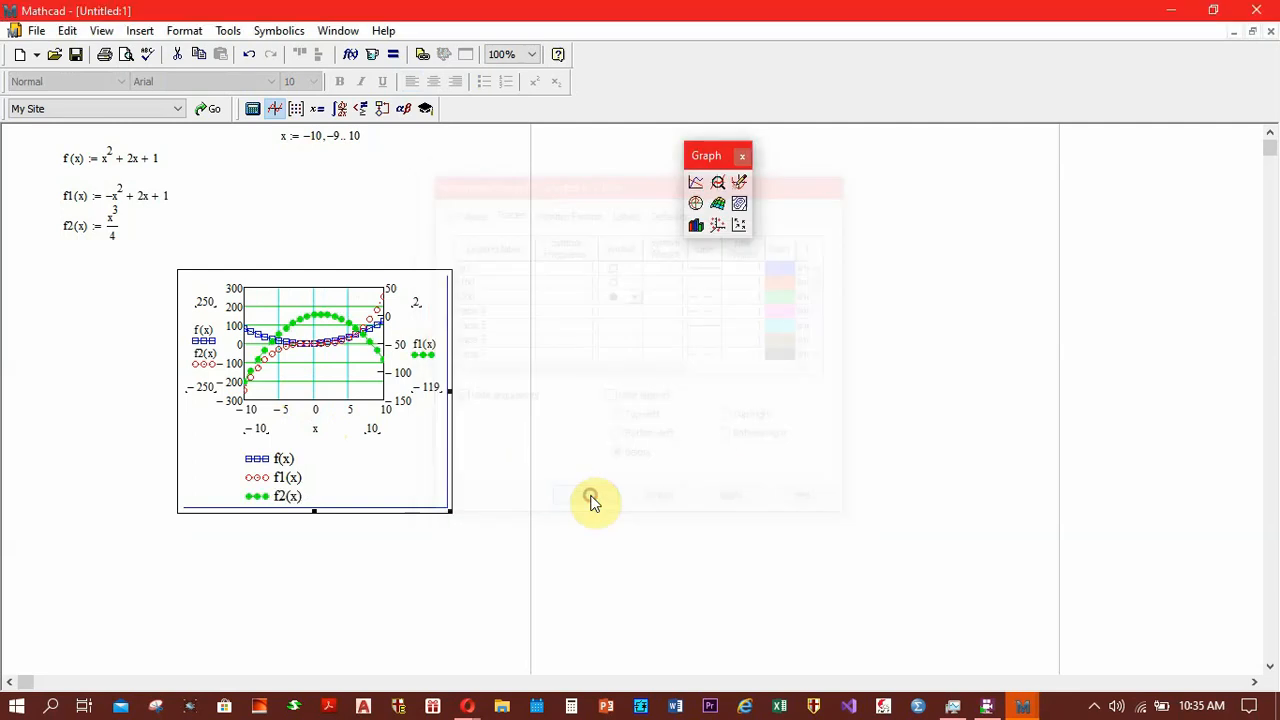
left_click(422, 553)
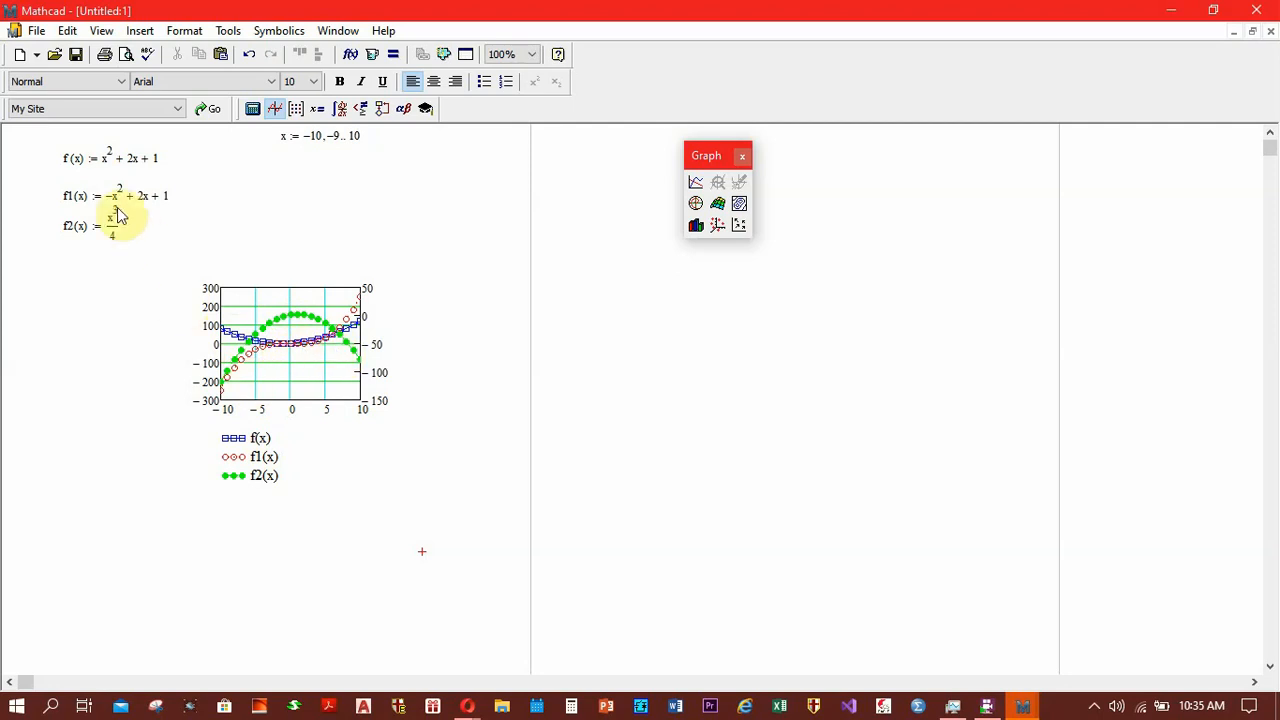
left_click(287, 521)
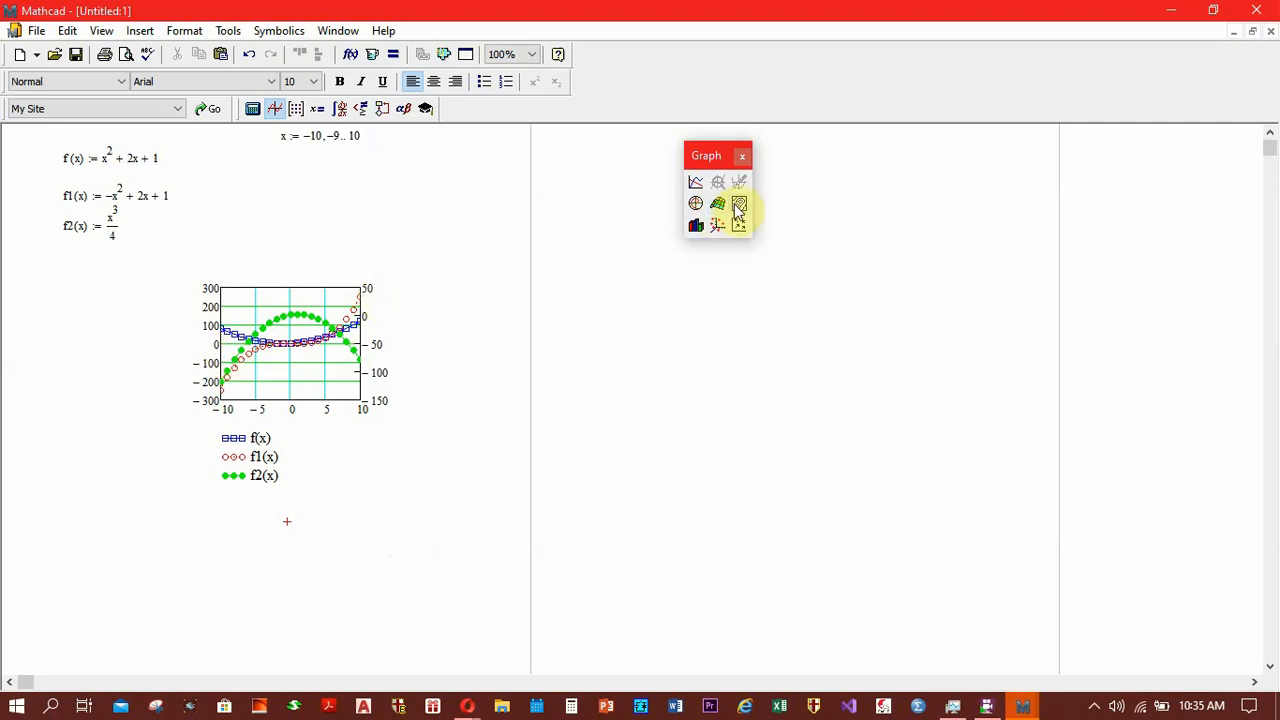
Step: Start a definition for the two-variable function f(x,y) in the blank area below the X-Y plot's legend
scroll(245, 397, "down", 1)
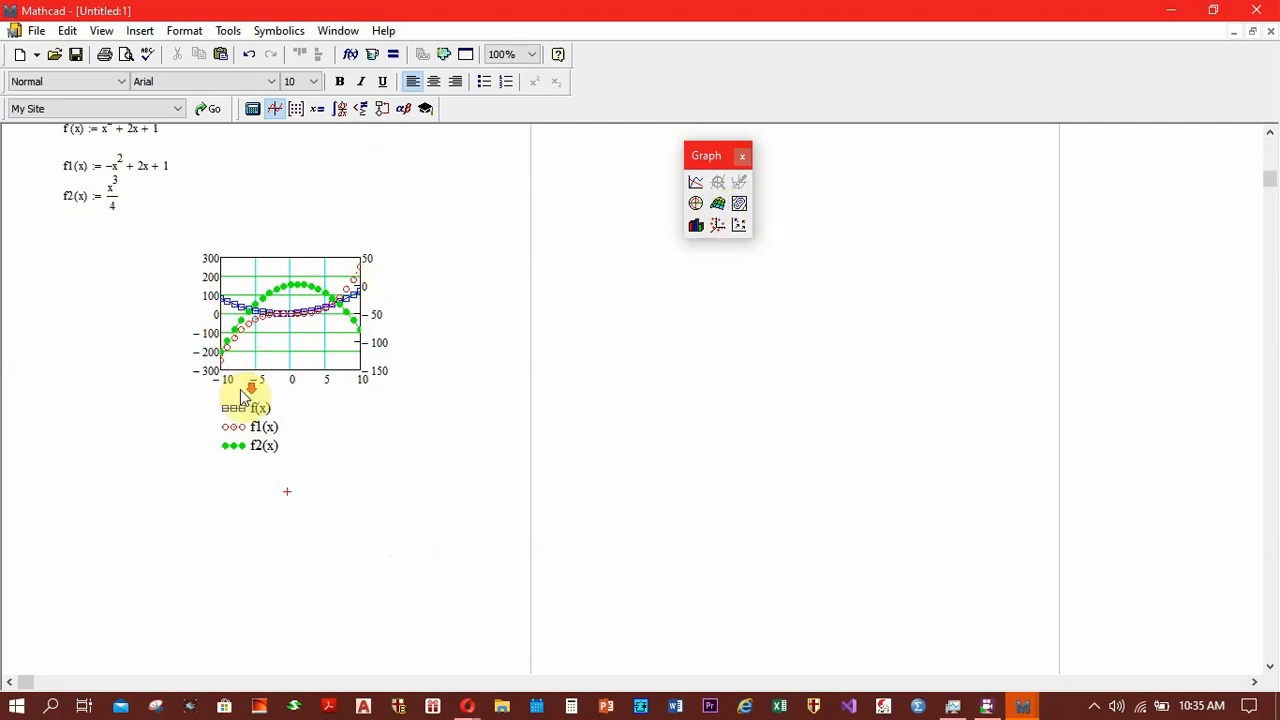
scroll(242, 393, "down", 6)
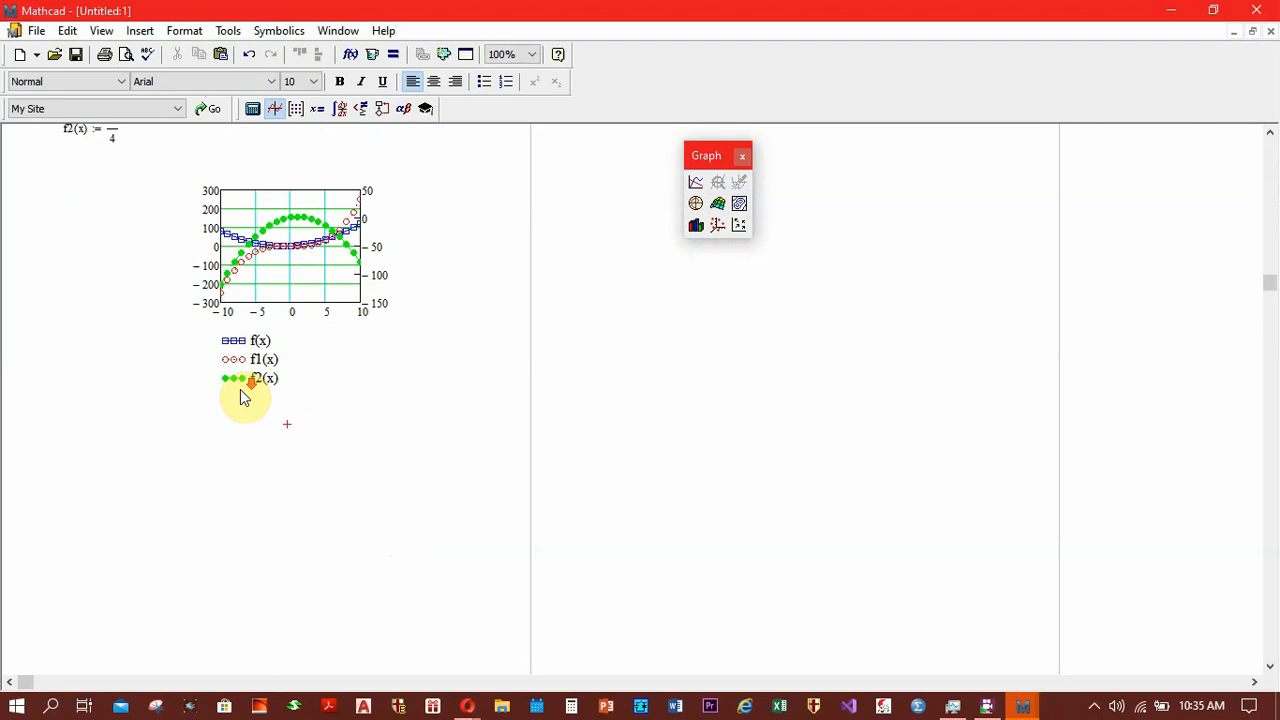
left_click(91, 375)
type("f")
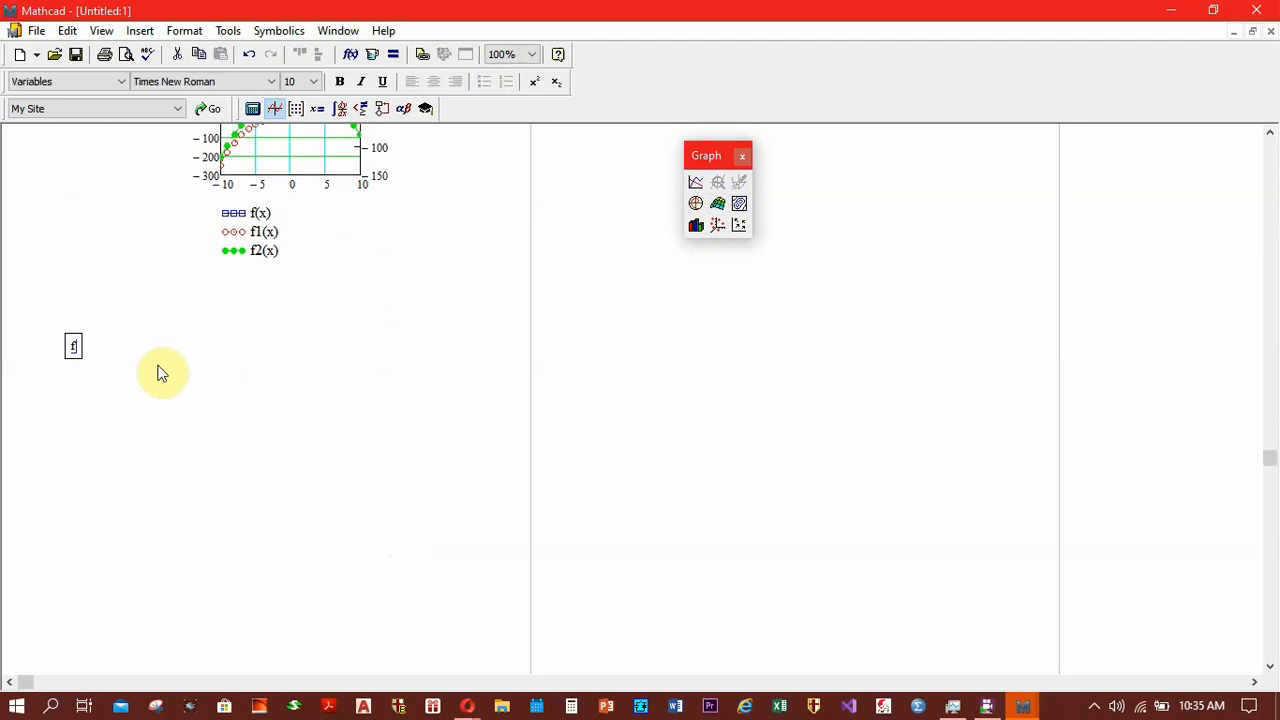
type("(")
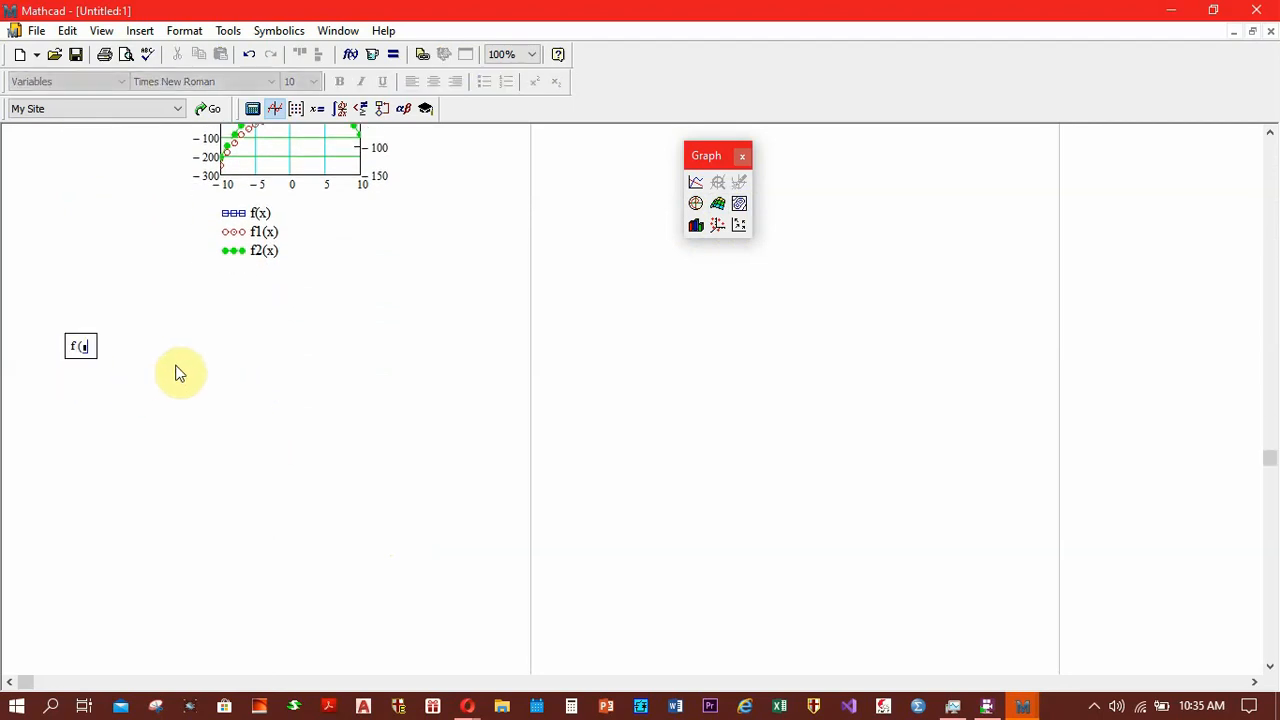
type("x,y")
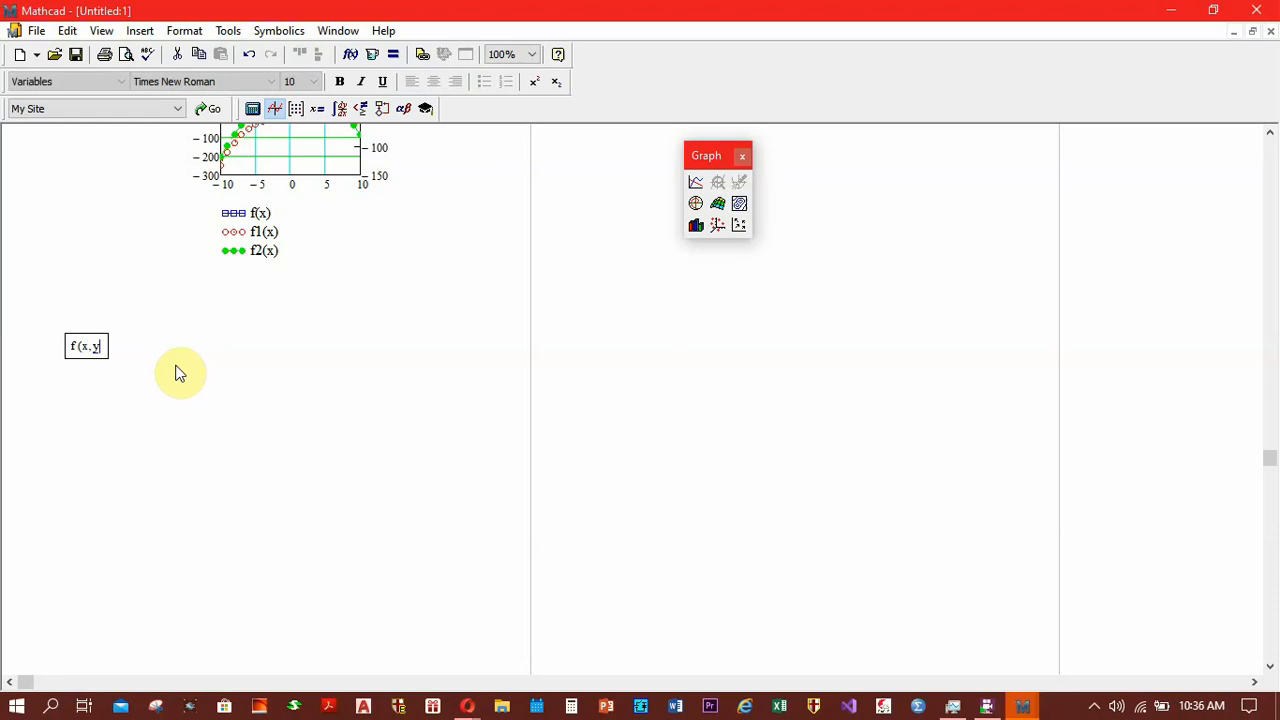
type(")")
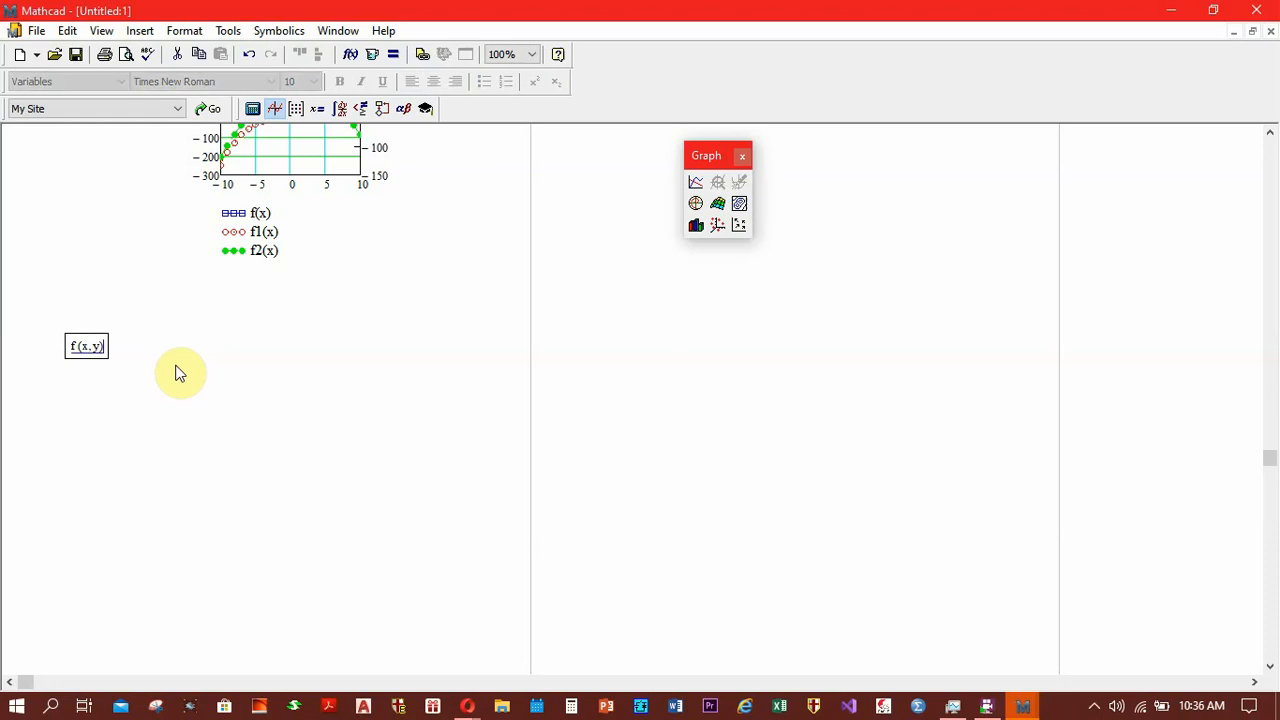
type(":=")
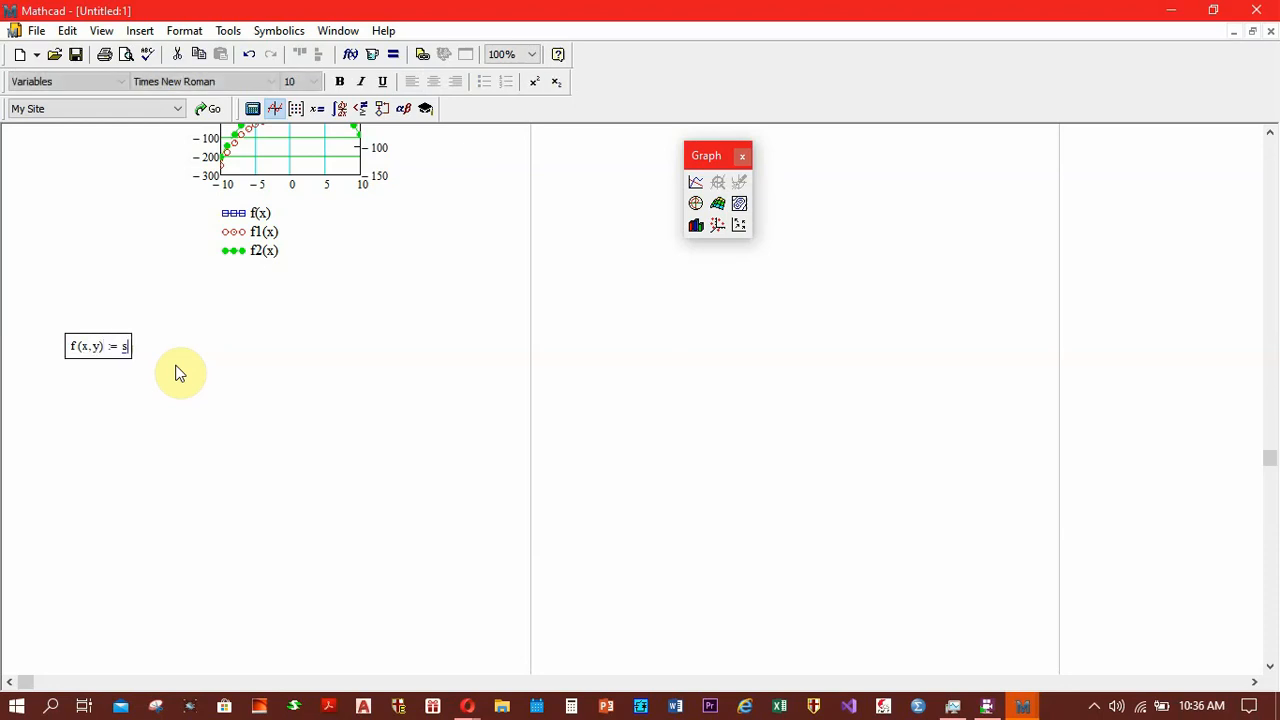
Step: Enter sin(x)·cos(y) as the expression of the f(x,y) definition and finish the region
type("sin(x")
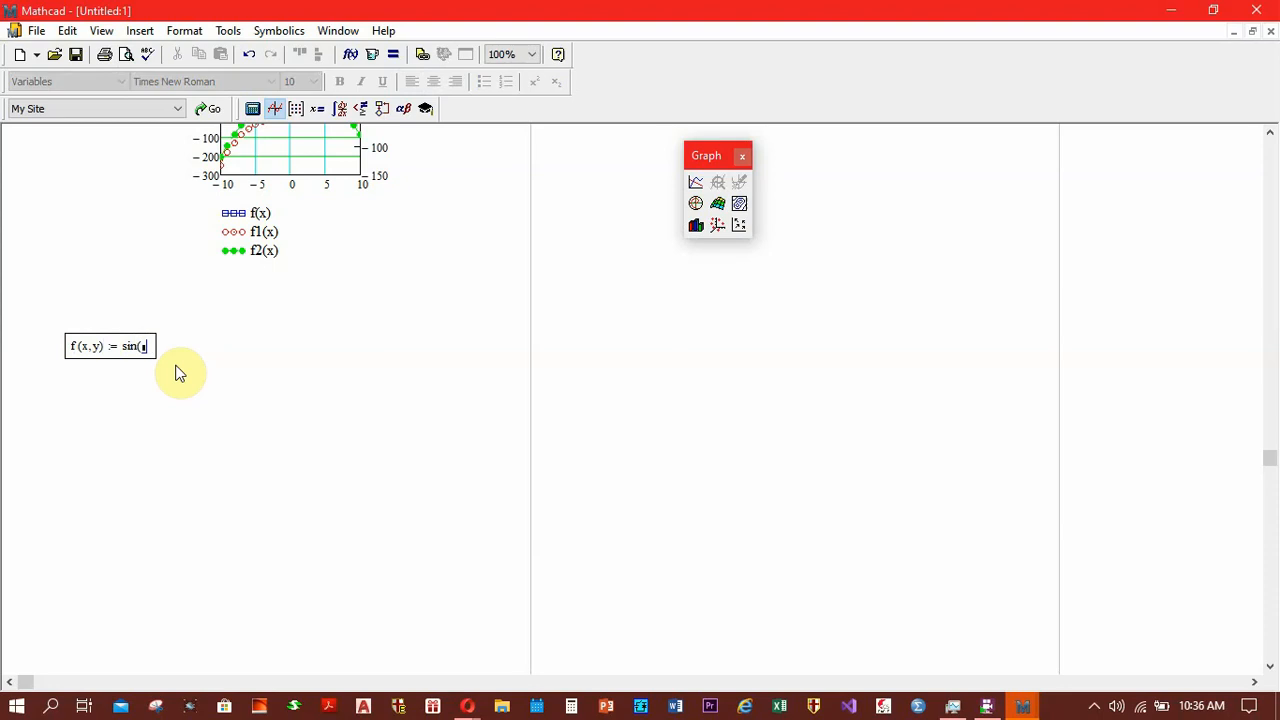
type(")*")
type("sin")
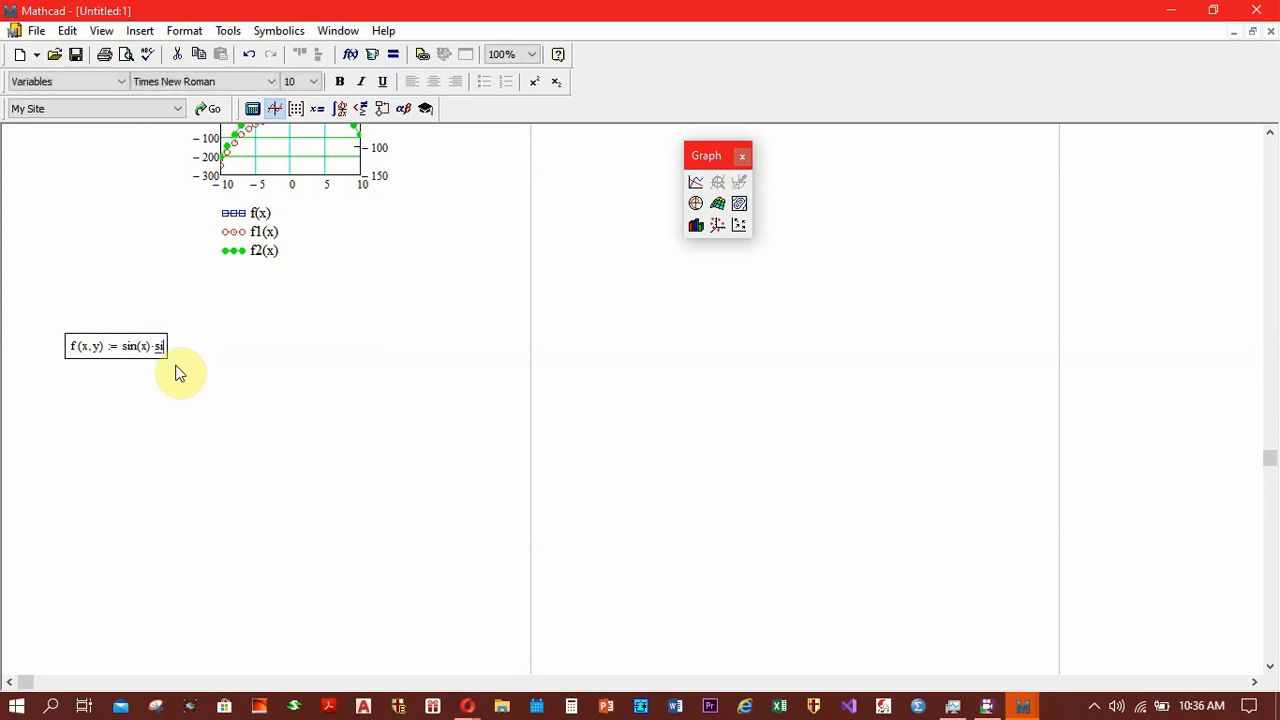
key("BackSpace")
key("BackSpace")
type("cos(y)")
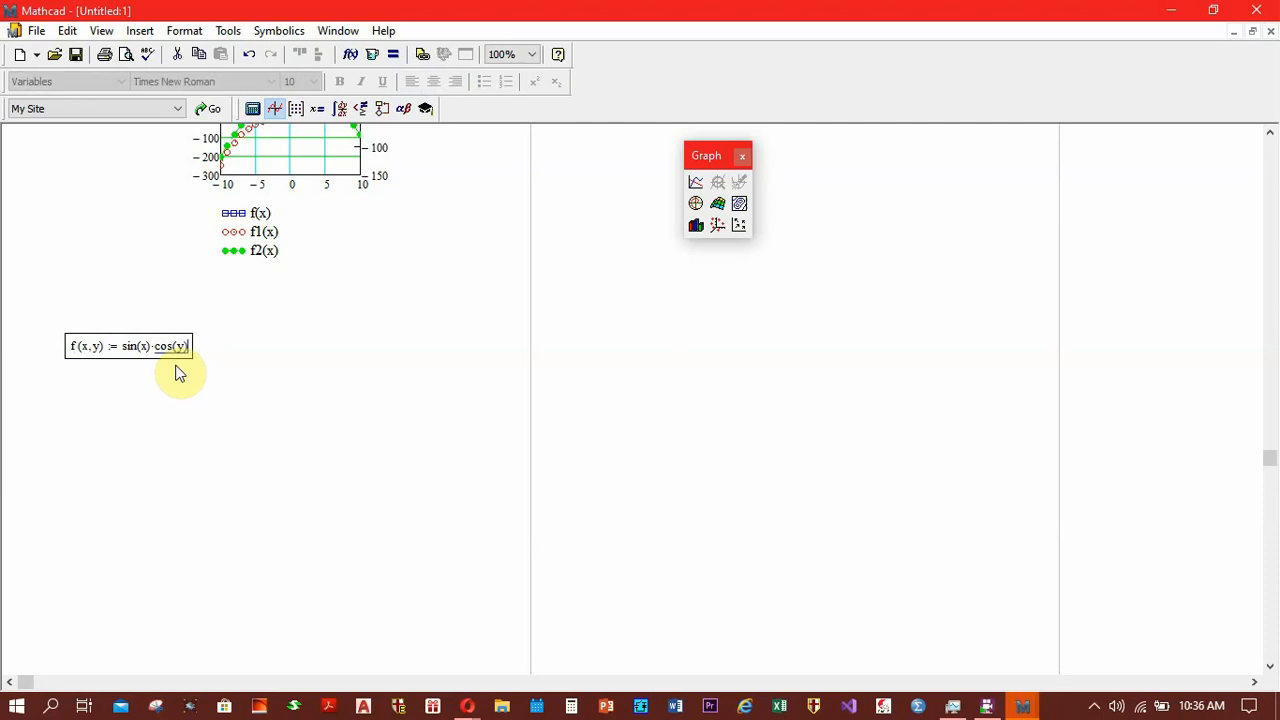
key("Return")
key("Return")
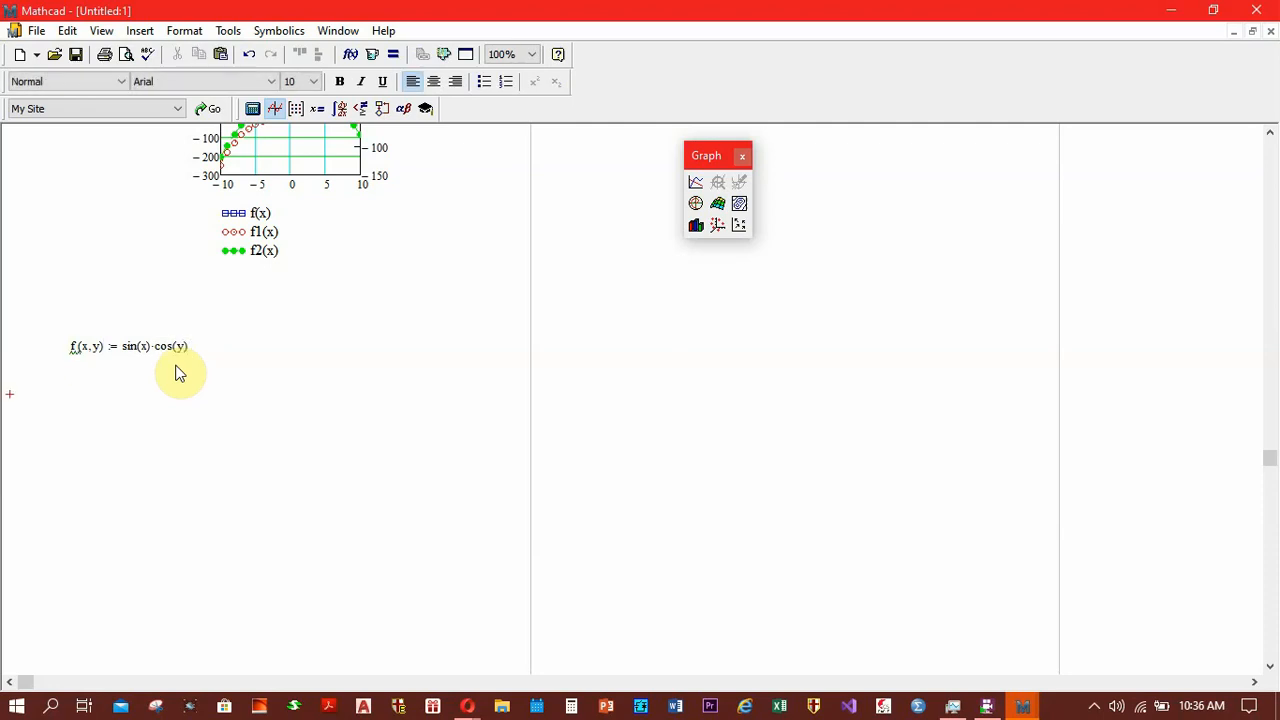
Step: Insert a surface plot below the f(x,y) definition and move it to the right, clear of the definition
left_click(100, 380)
left_click_drag(48, 314, 226, 392)
left_click(77, 394)
left_click(714, 203)
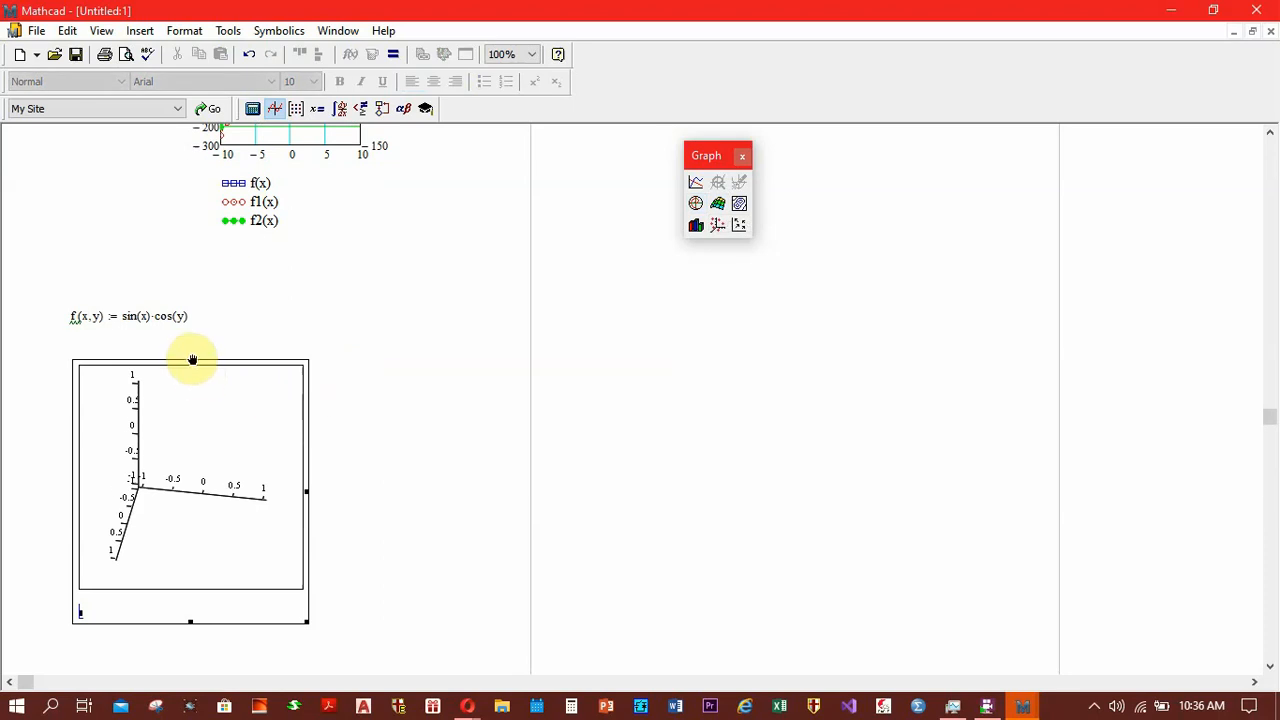
left_click_drag(191, 359, 363, 343)
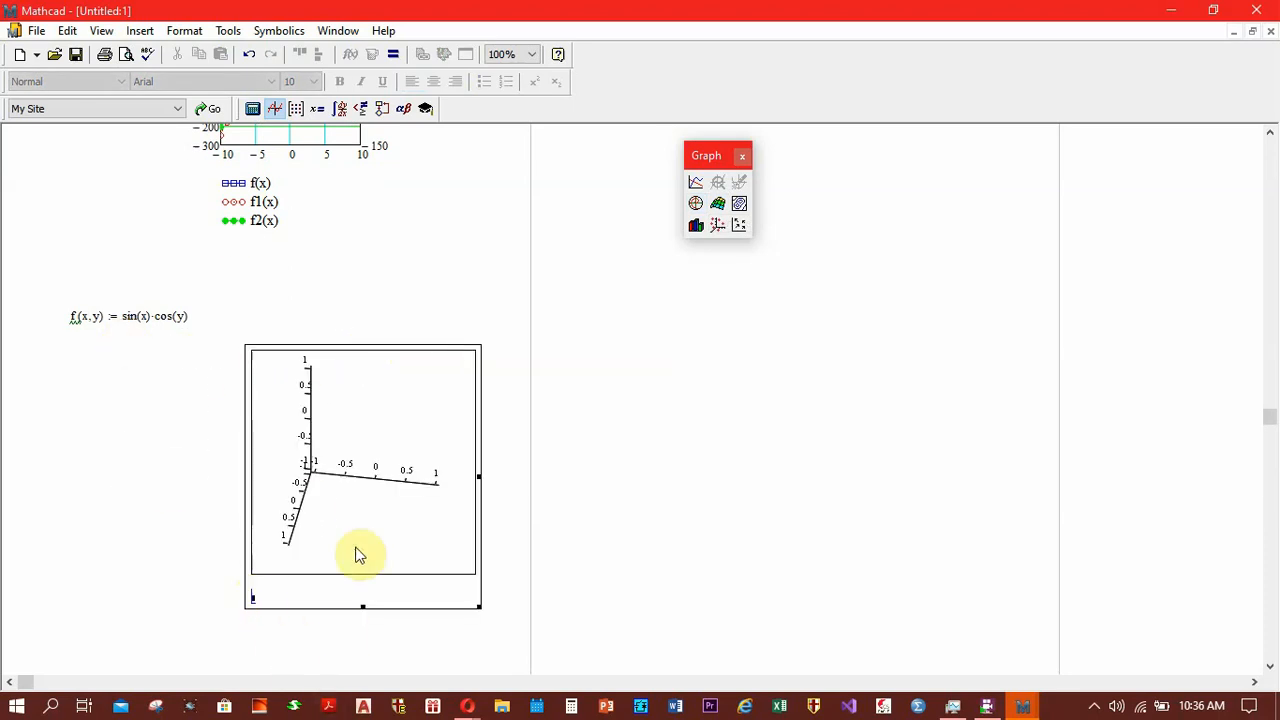
Step: Assign the function f to the surface plot's placeholder and draw the surface
left_click(253, 597)
type("f")
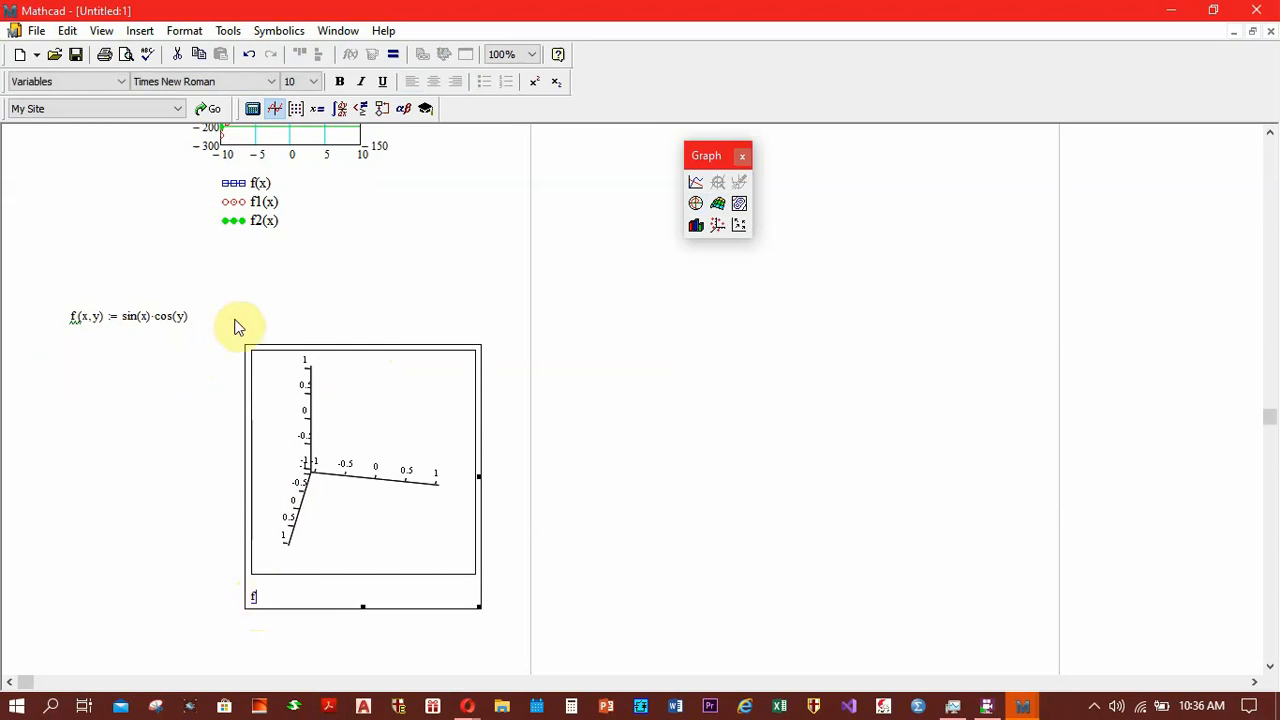
left_click(137, 581)
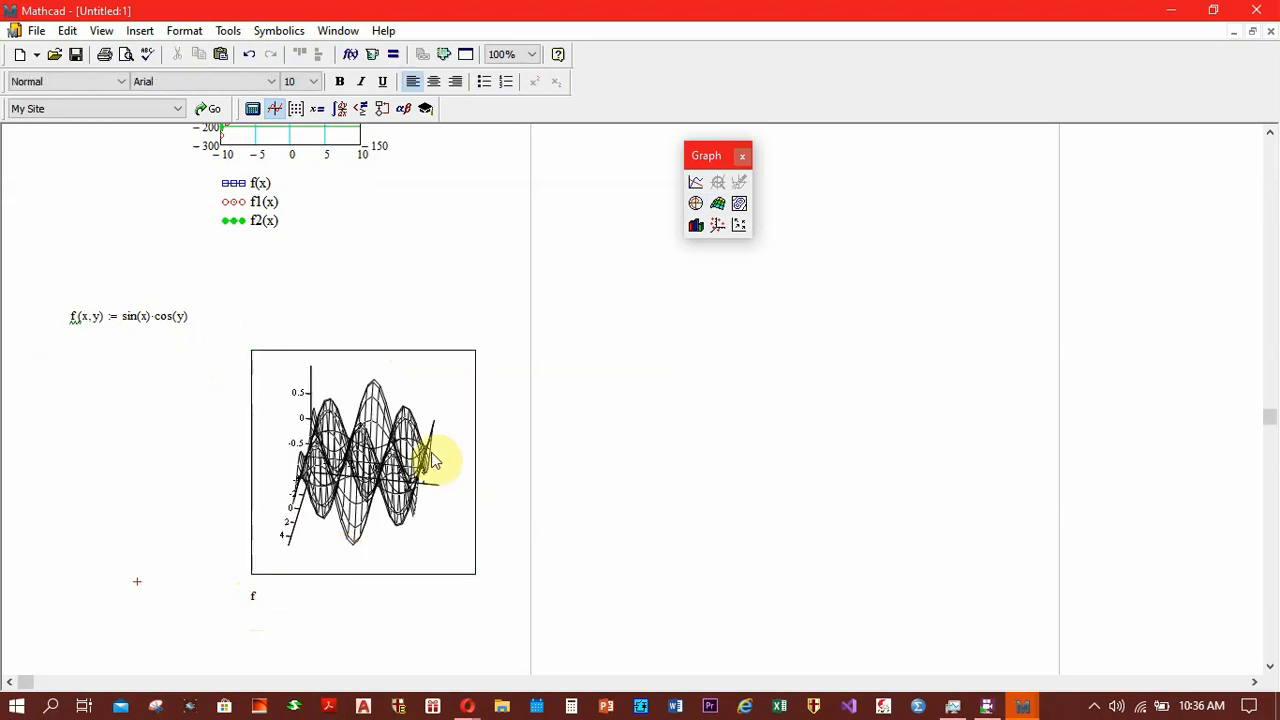
Step: Enlarge the surface plot's frame and adjust its zoom so the whole surface fits inside
left_click(349, 429)
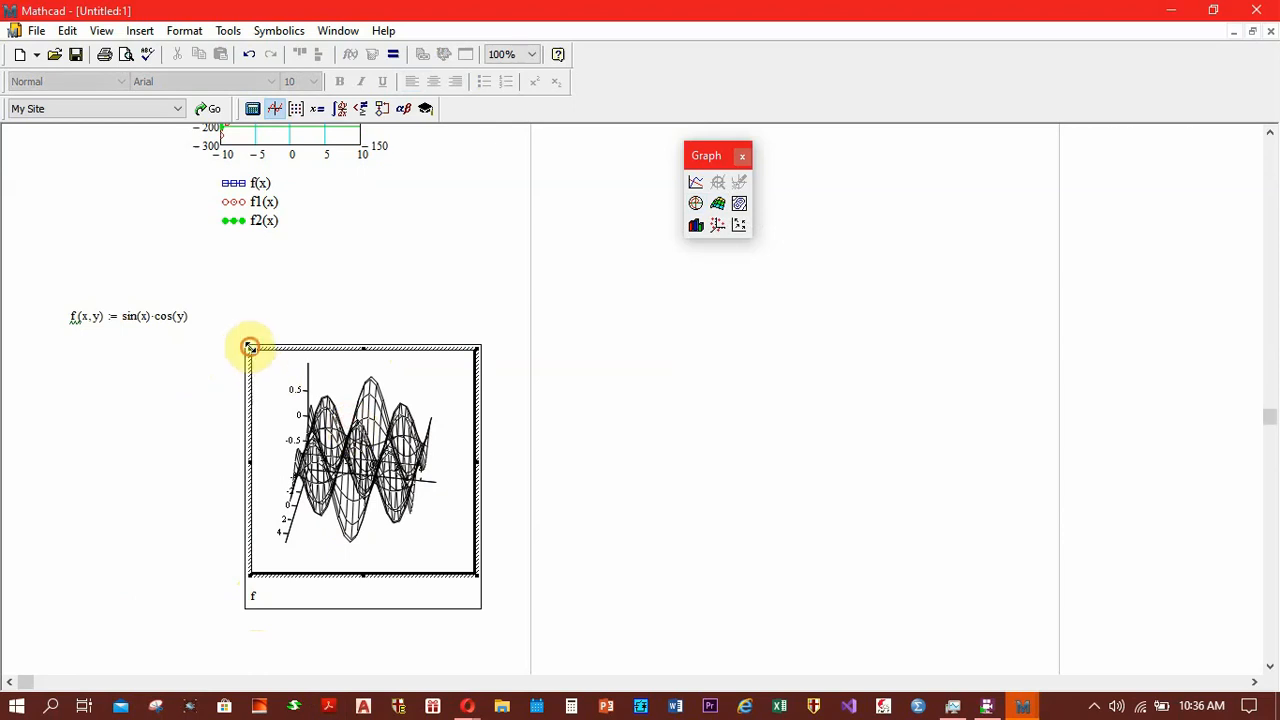
left_click_drag(250, 347, 182, 259)
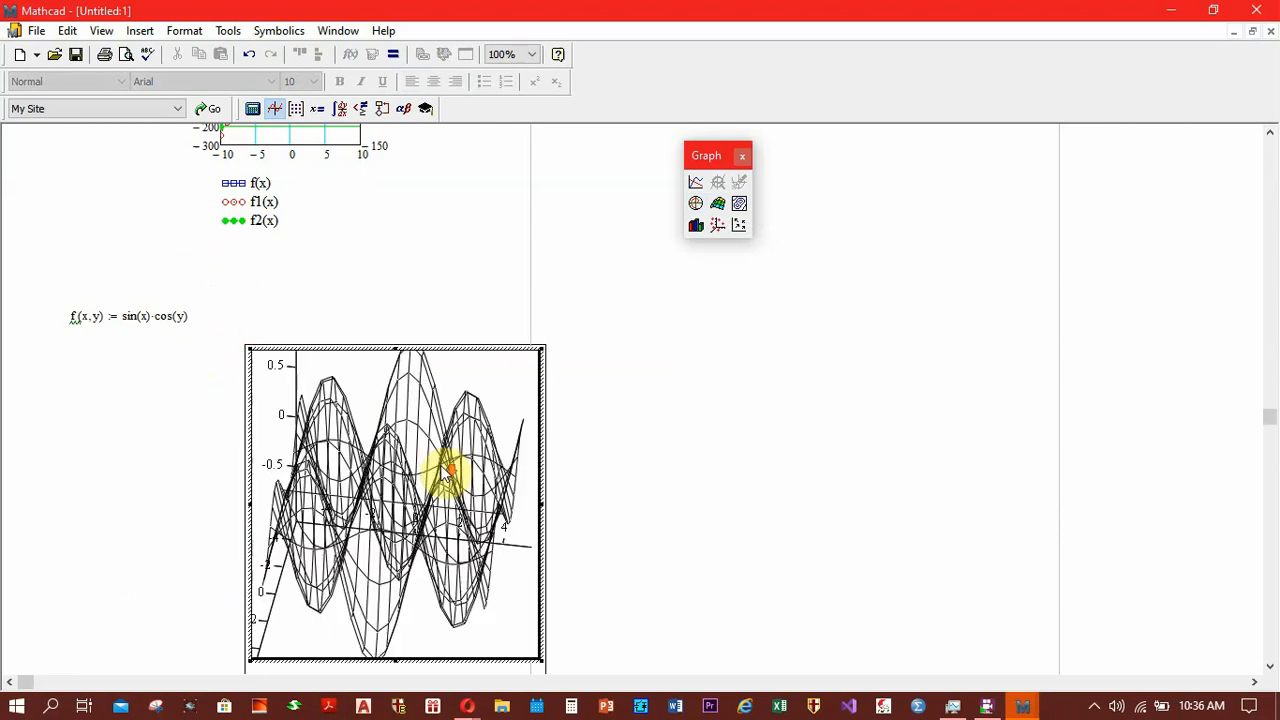
scroll(397, 495, "up", 2)
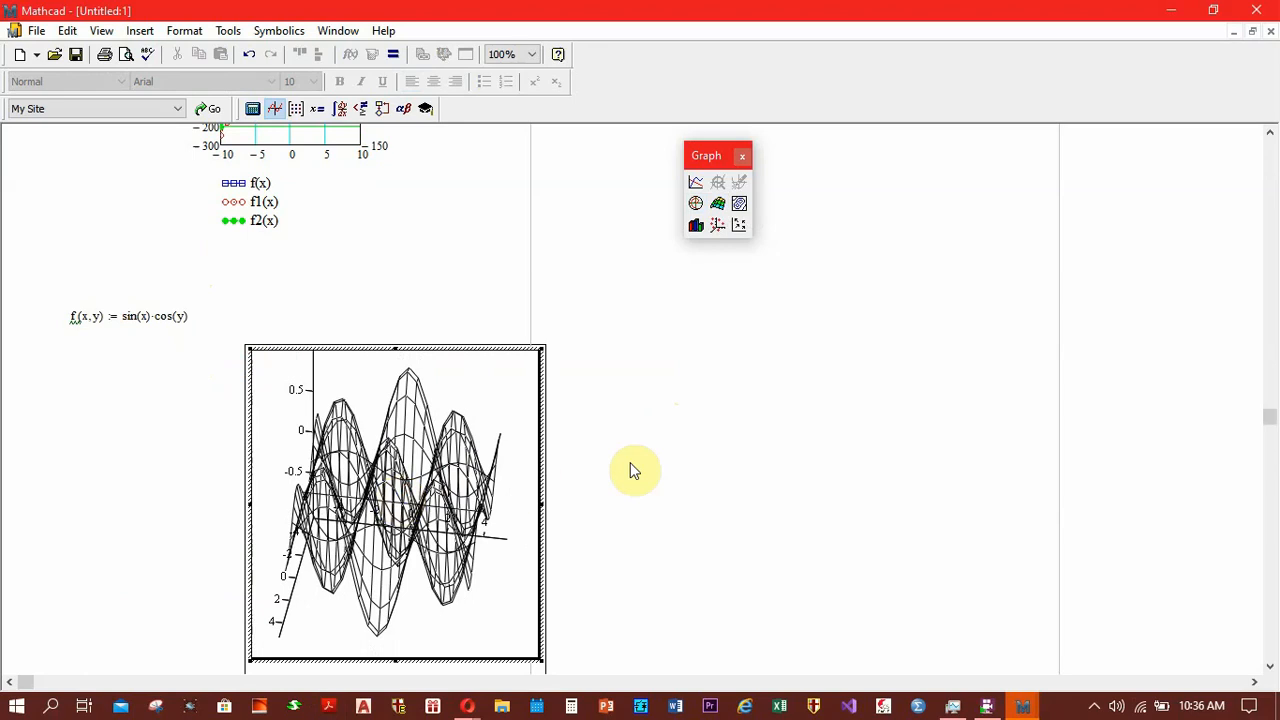
Step: Turn on the Fill contour option for the surface plot in its 3-D plot formatting and accept
scroll(630, 465, "down", 1)
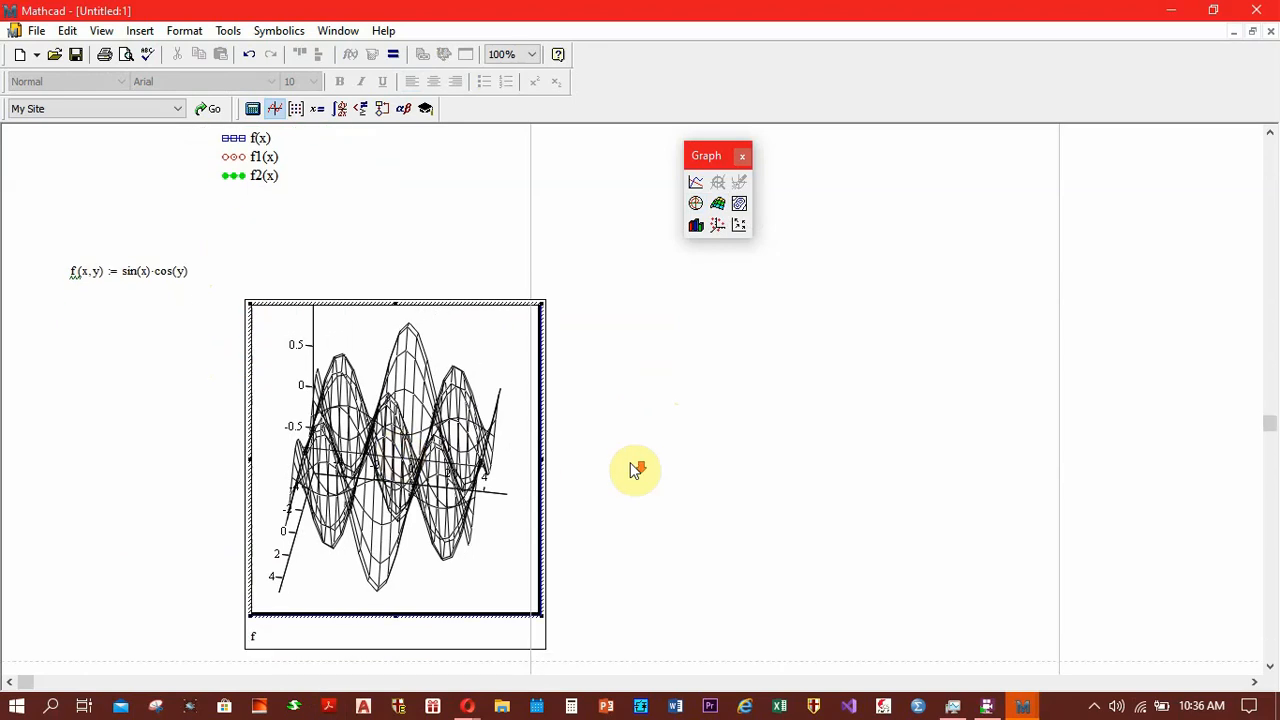
double_click(447, 510)
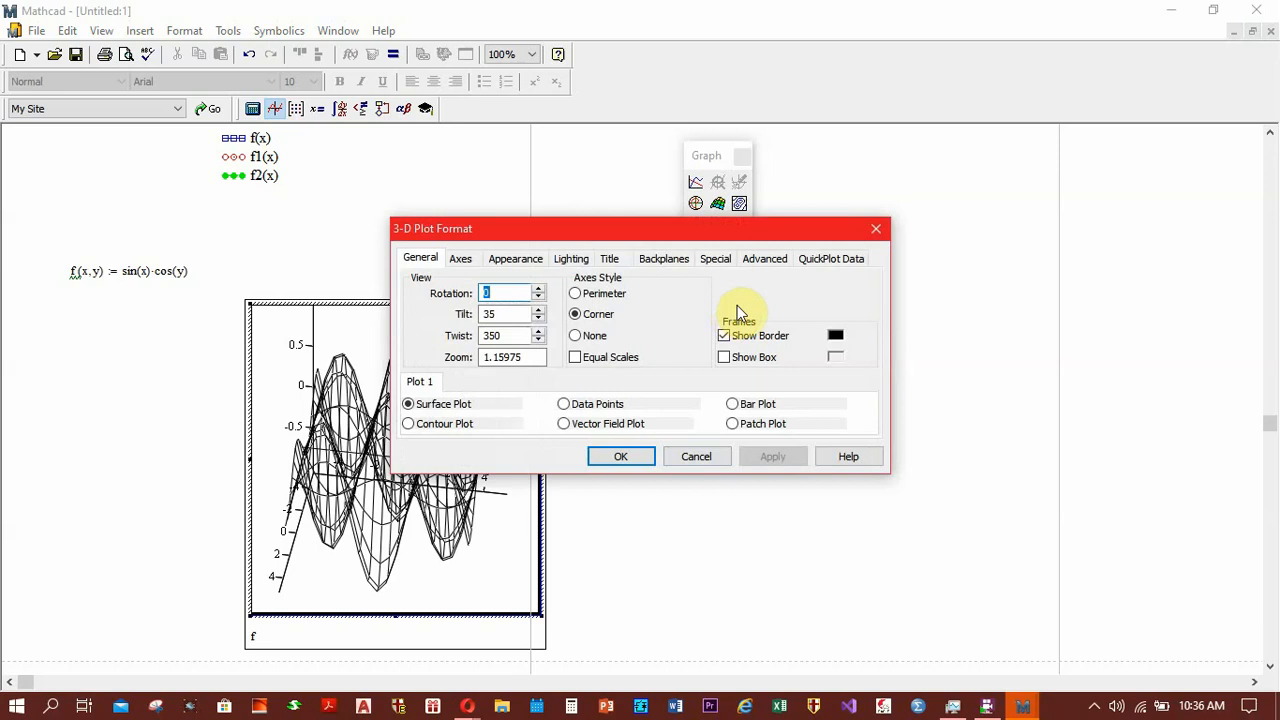
left_click(714, 260)
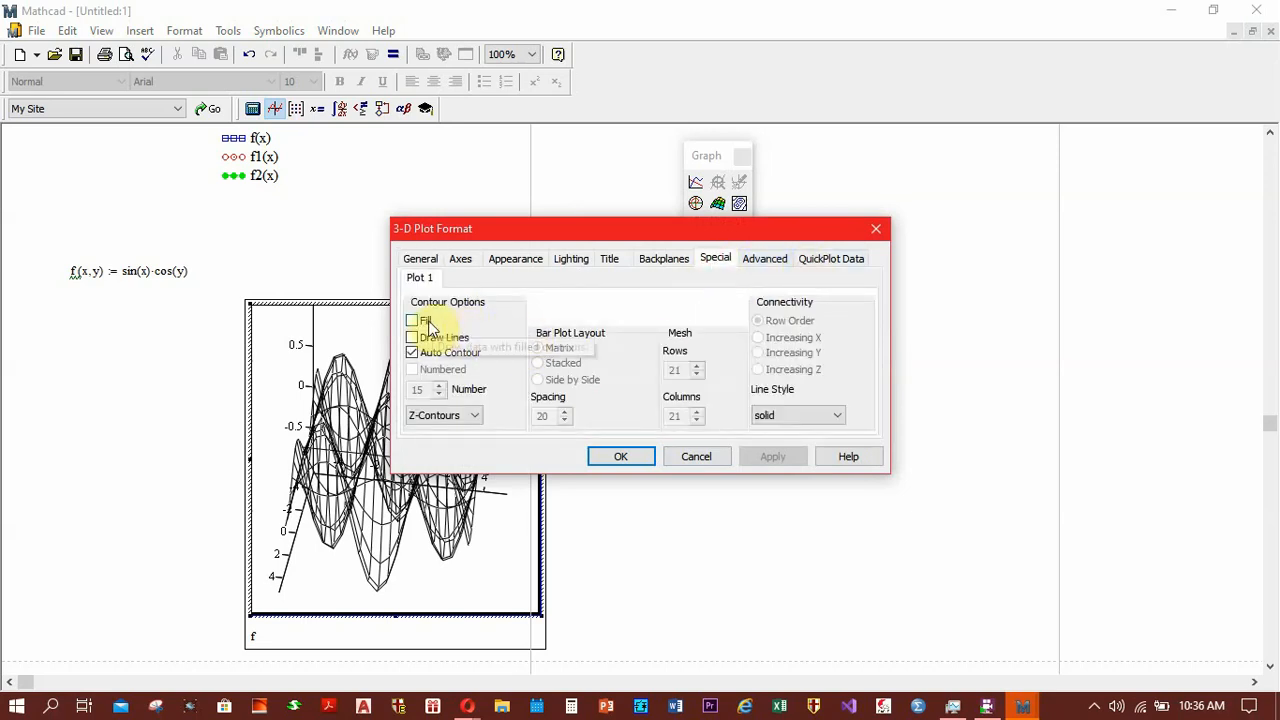
left_click(426, 321)
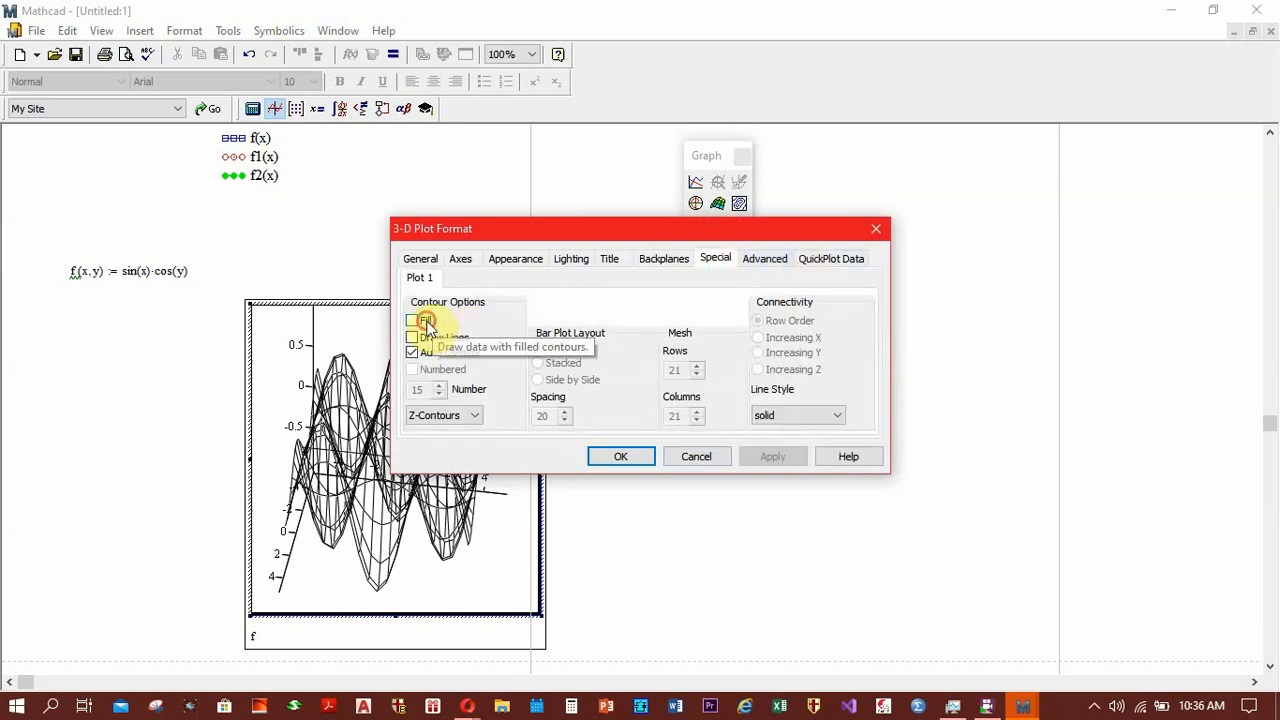
left_click(616, 457)
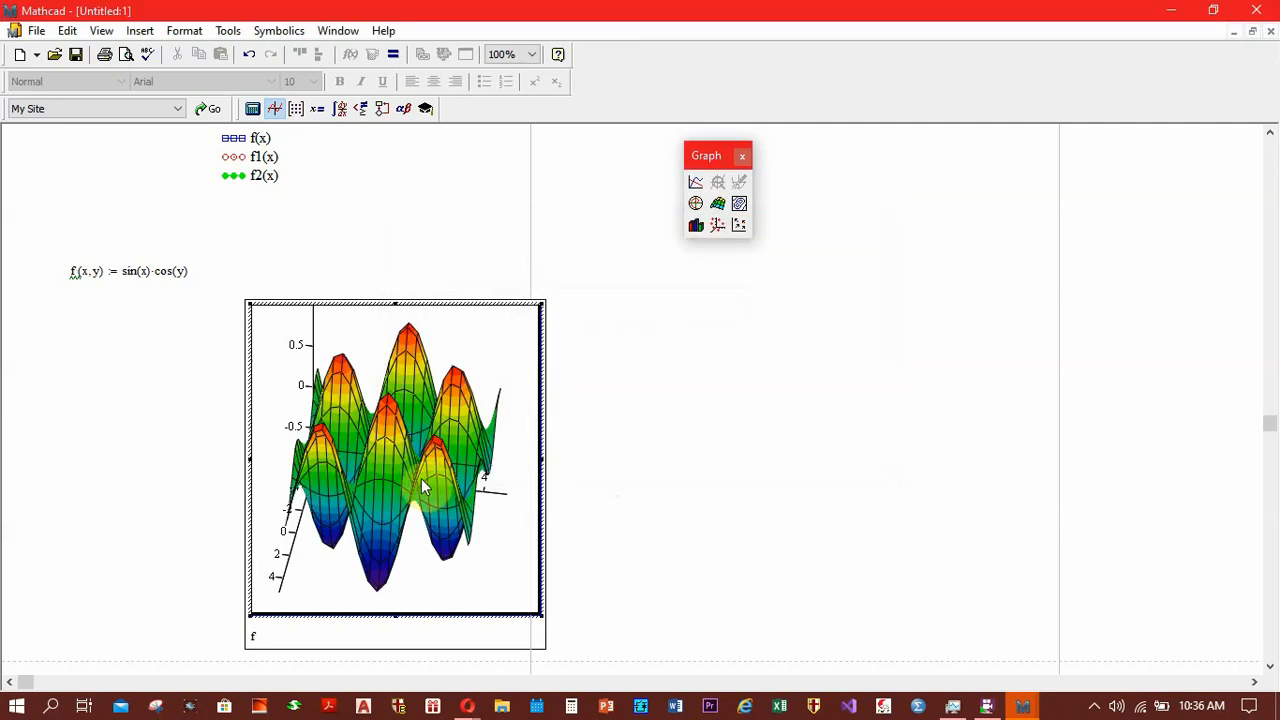
Step: Turn on the Draw Lines contour option in the surface plot's 3-D formatting and accept
left_click_drag(314, 509, 466, 371)
left_click_drag(386, 514, 361, 412)
left_click_drag(423, 447, 422, 512)
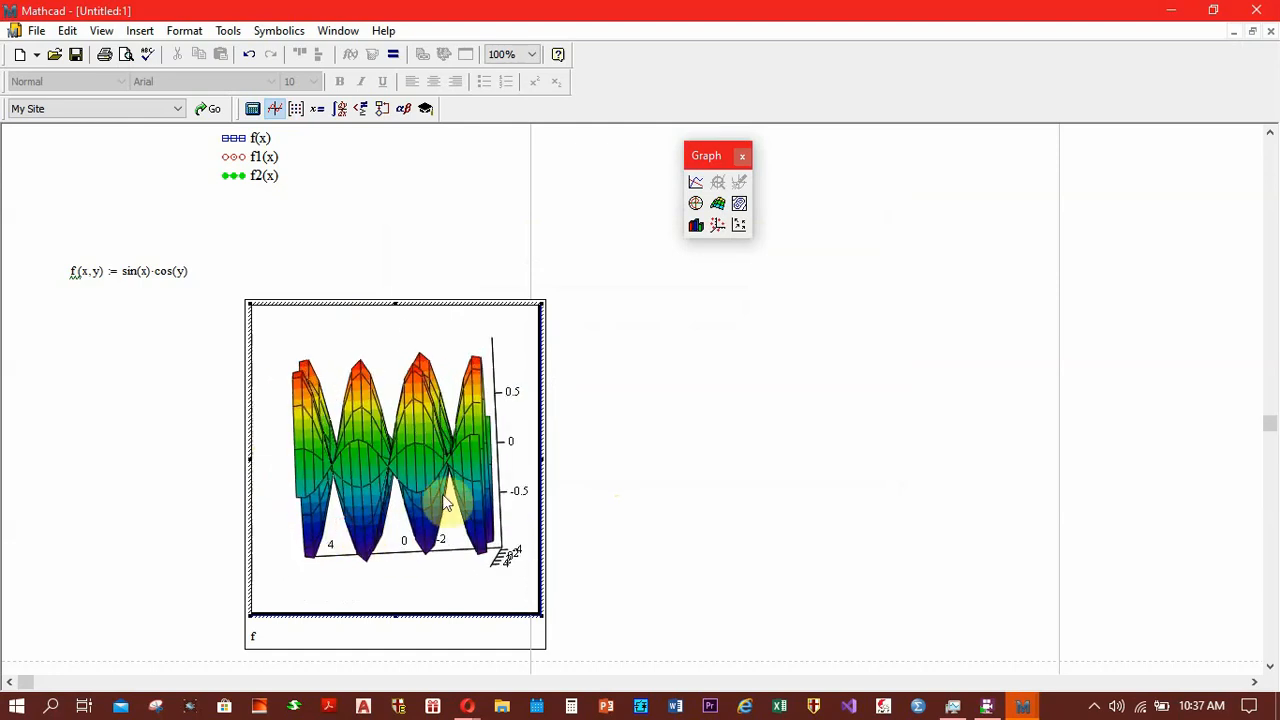
double_click(422, 512)
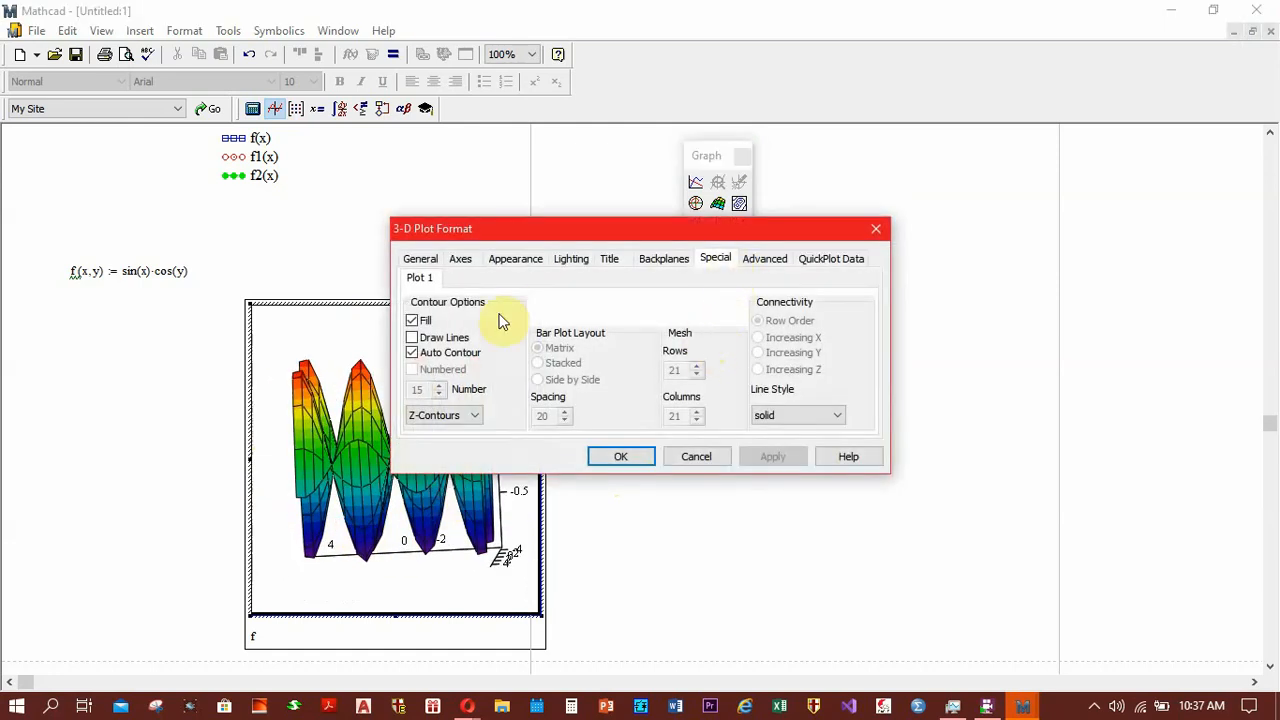
left_click(428, 340)
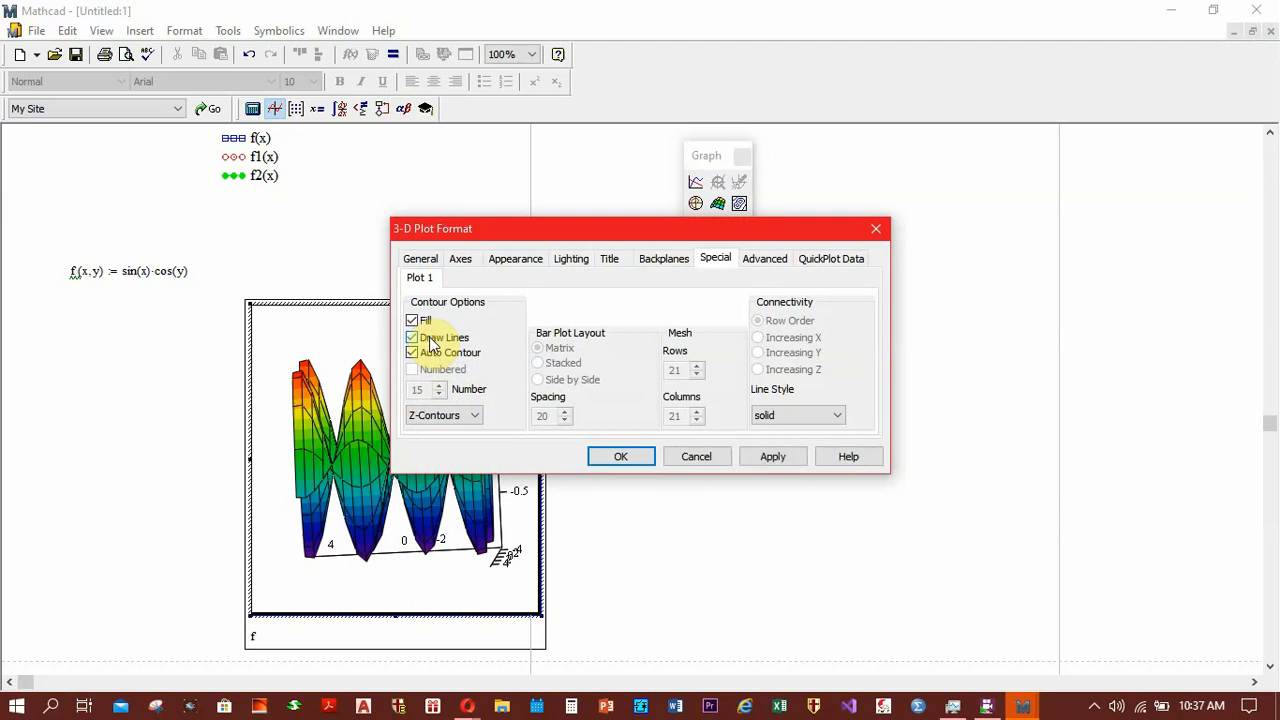
left_click(614, 456)
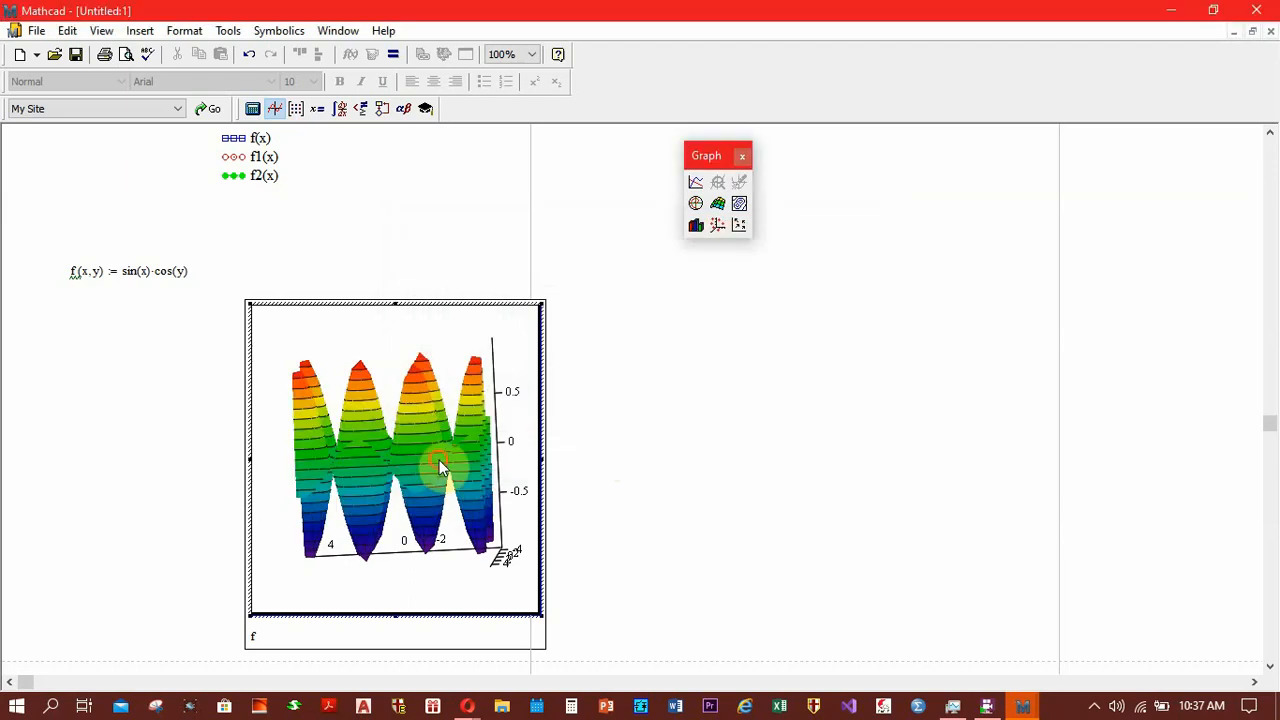
Step: Rotate the filled surface plot to examine its peaks, valleys and contour lines from several angles
left_click_drag(440, 462, 510, 547)
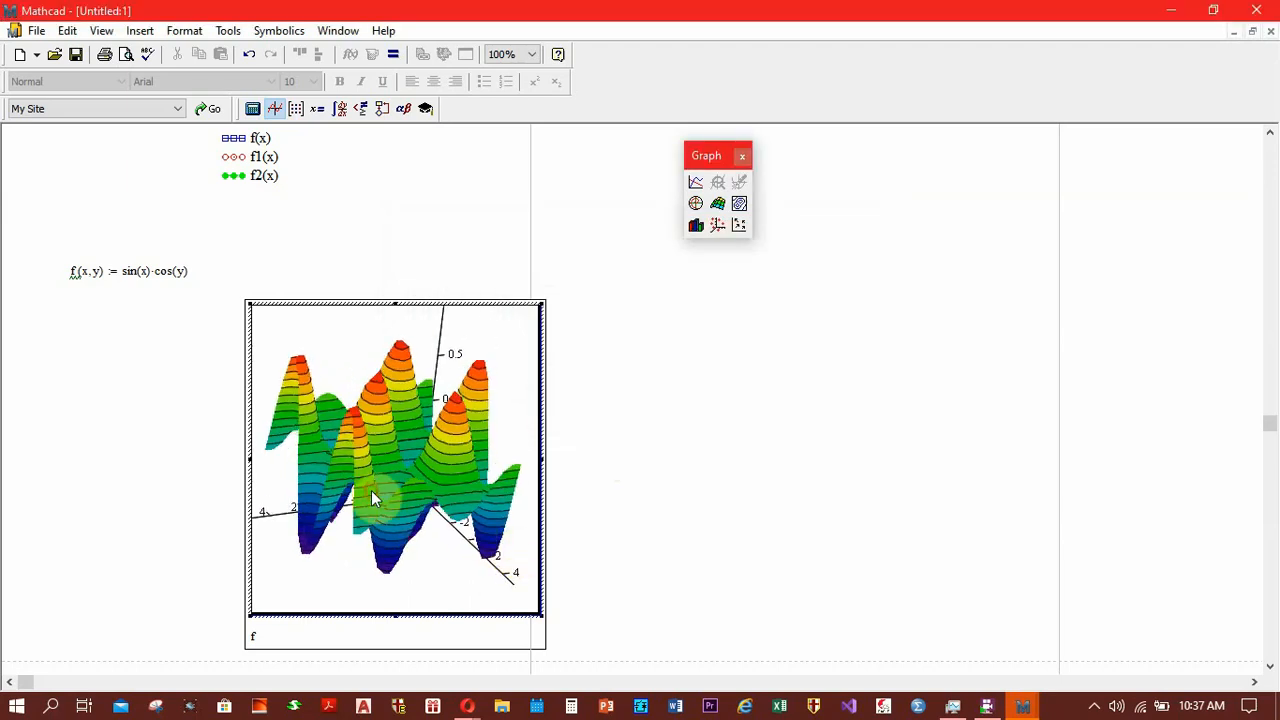
left_click_drag(371, 490, 534, 509)
left_click_drag(417, 511, 380, 543)
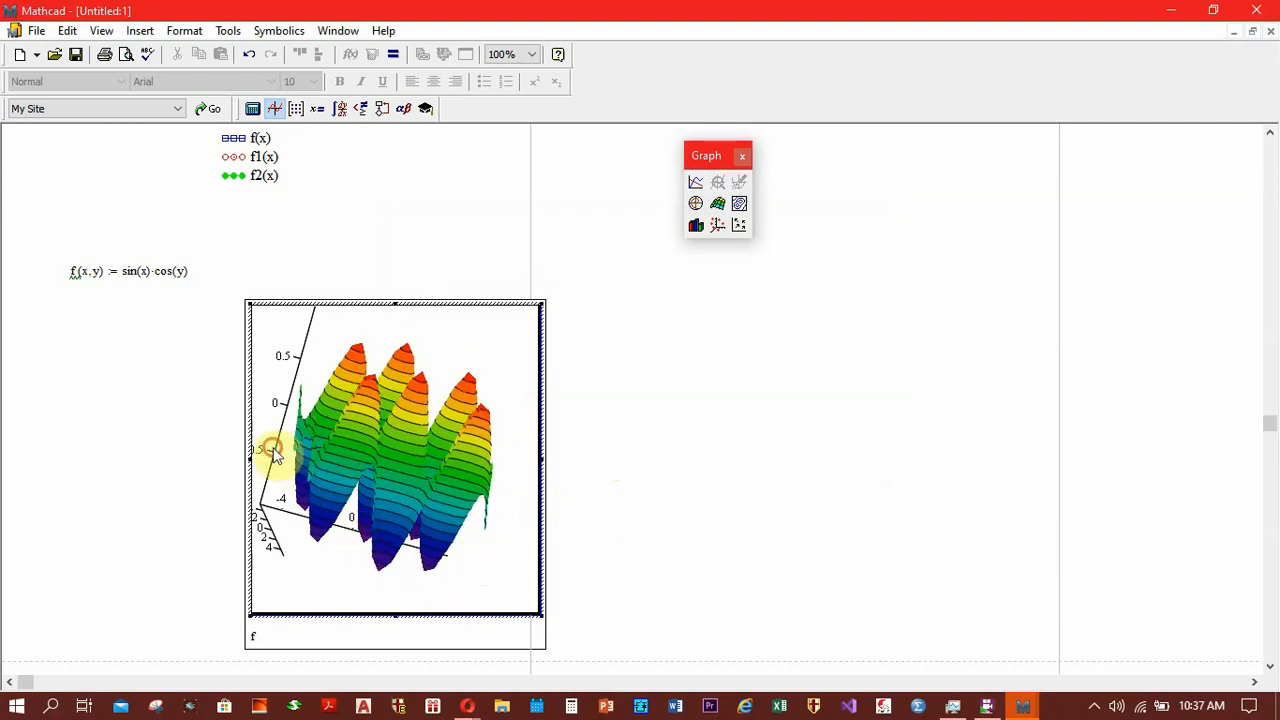
left_click_drag(275, 455, 443, 435)
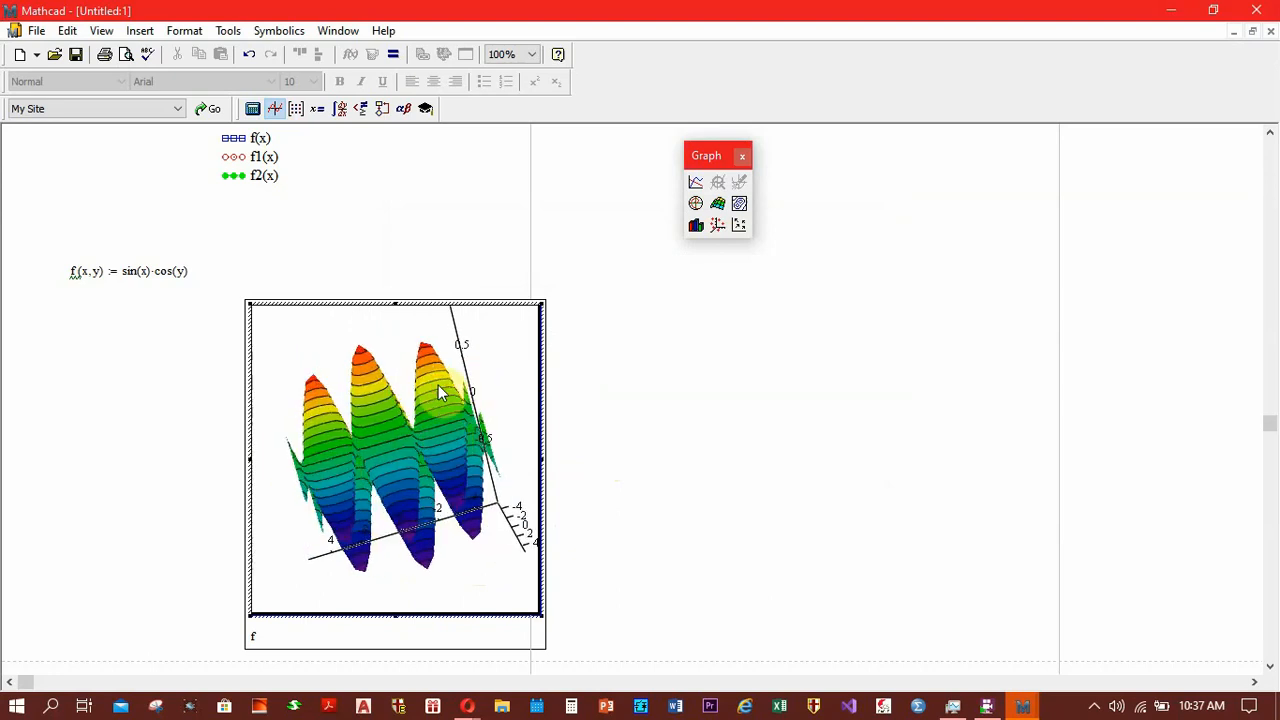
left_click_drag(440, 388, 477, 483)
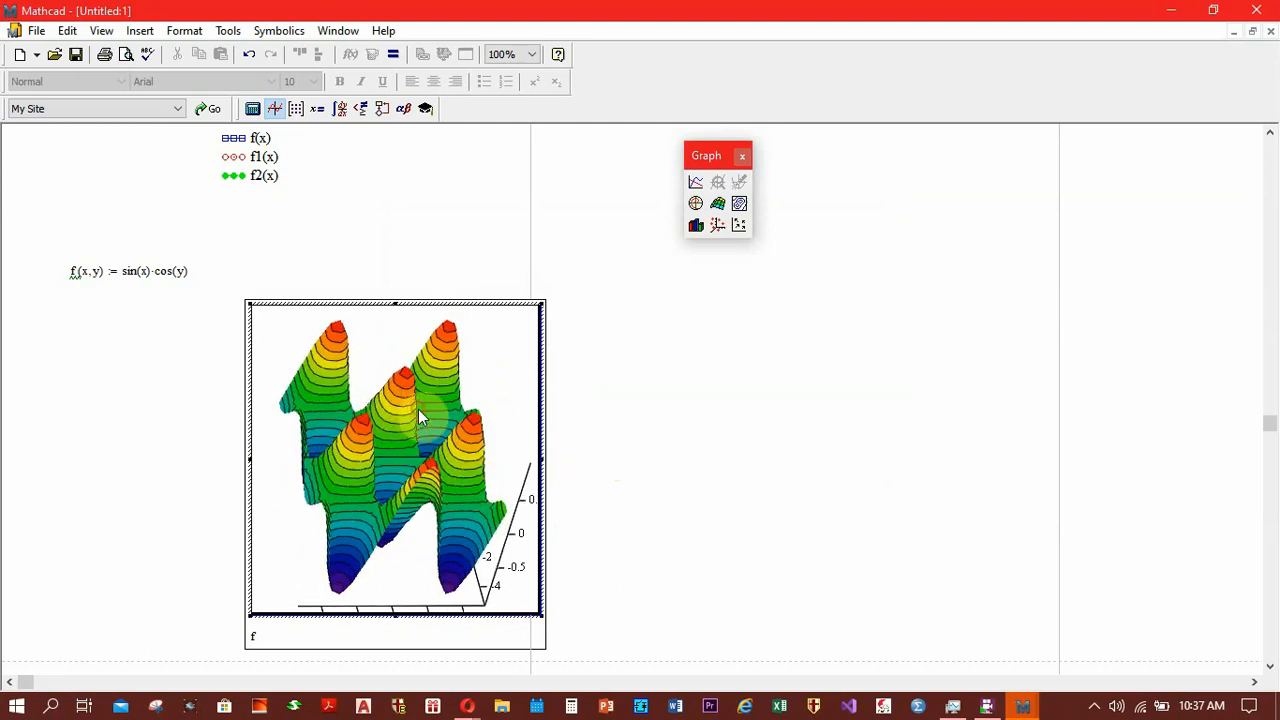
left_click_drag(403, 386, 341, 440)
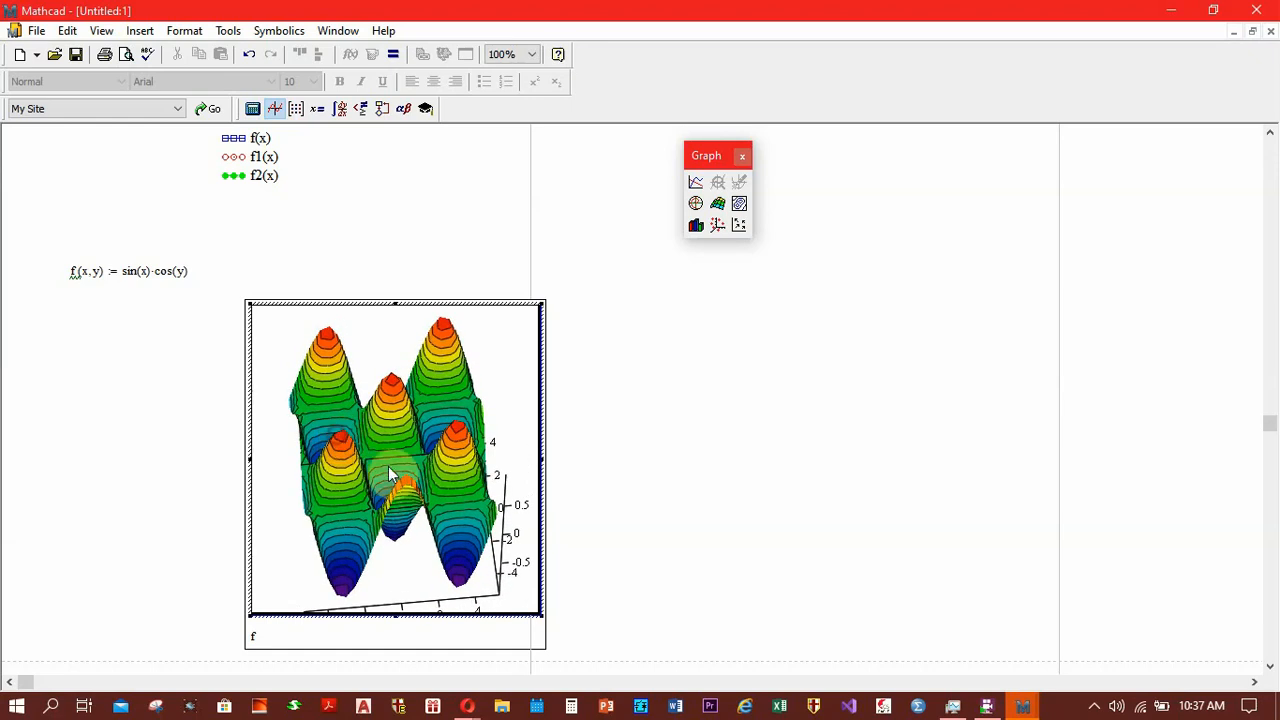
left_click_drag(414, 486, 437, 431)
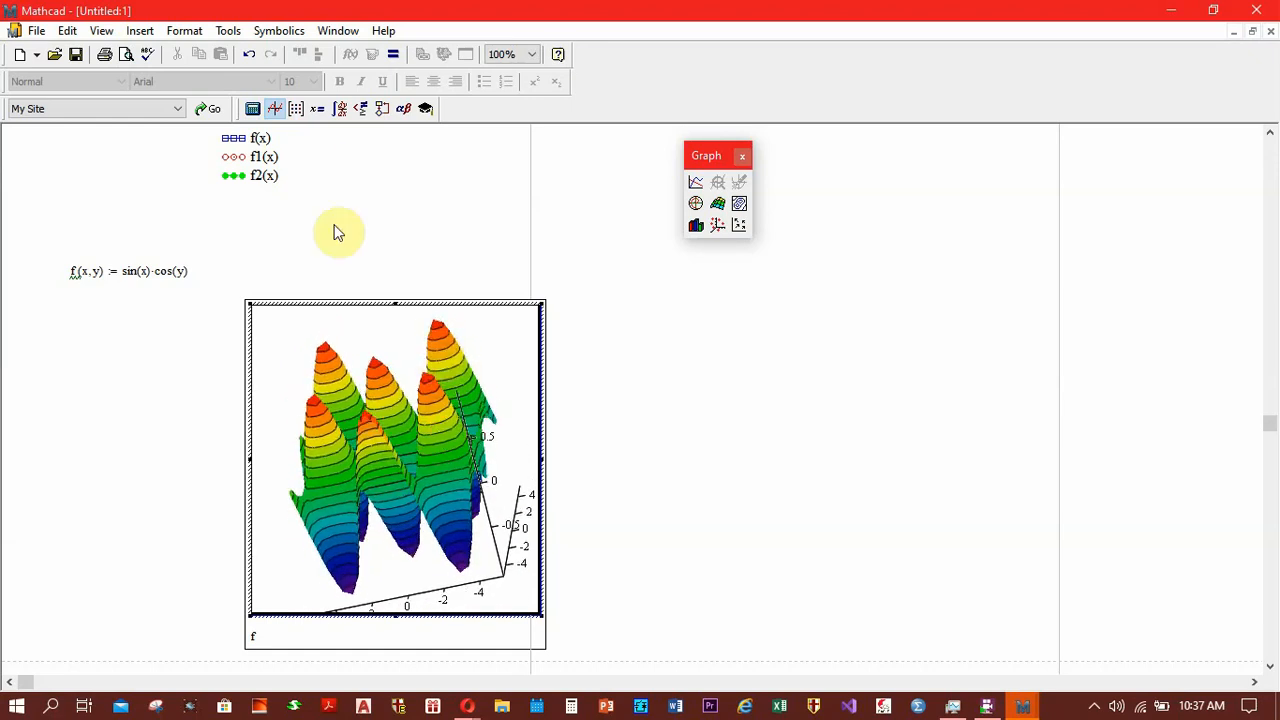